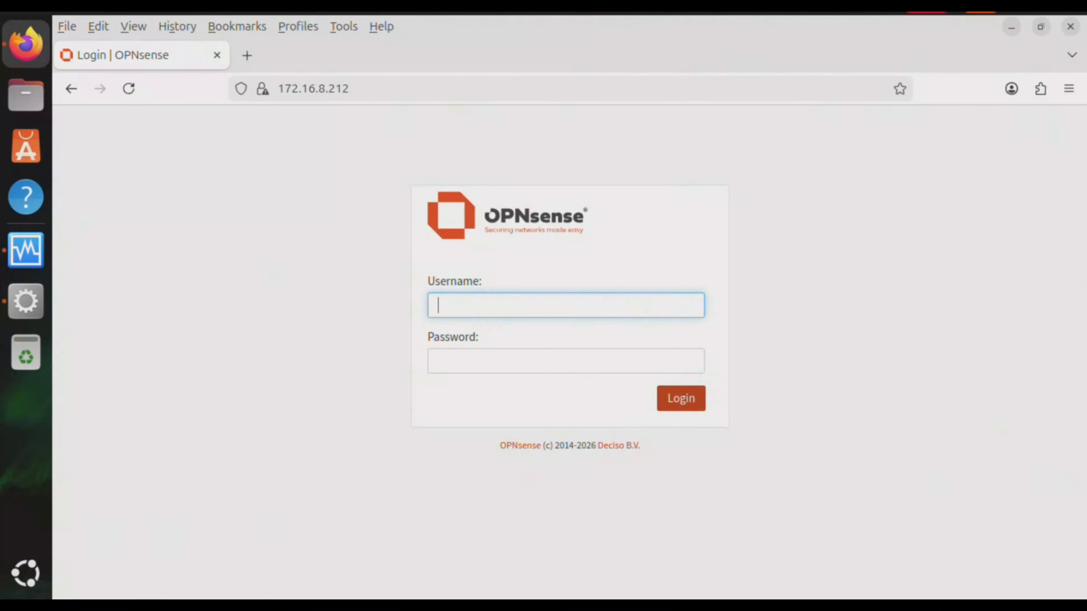
Sign in to the OPNsense web interface as root with the administrator password
text(root)
key(Tab)
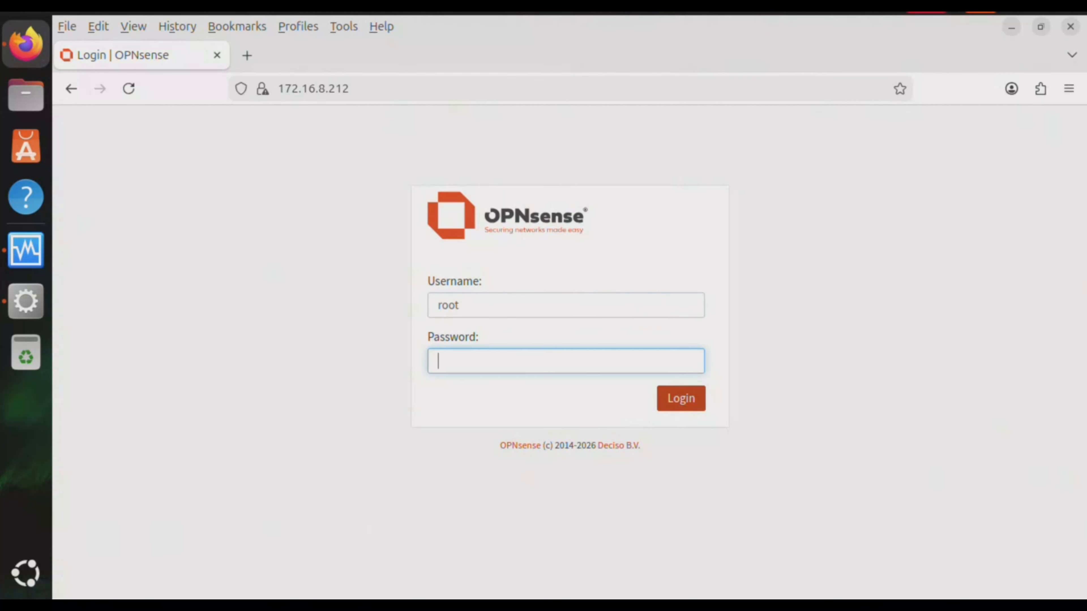
text(opnsens)
key(Return)
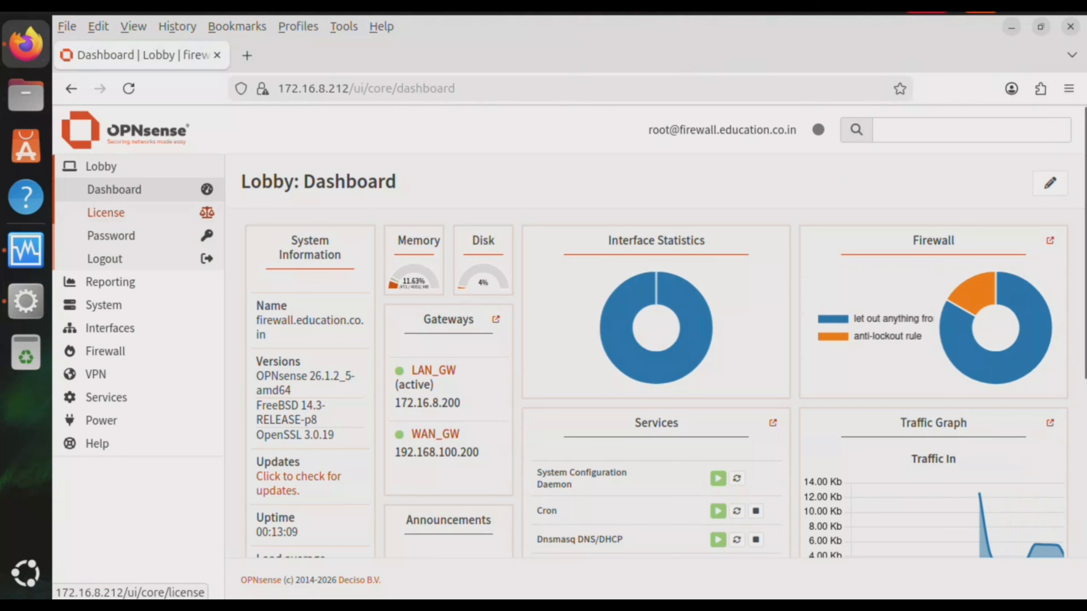
Go to System > Trust > Authorities and start adding a new certificate authority
click(103, 305)
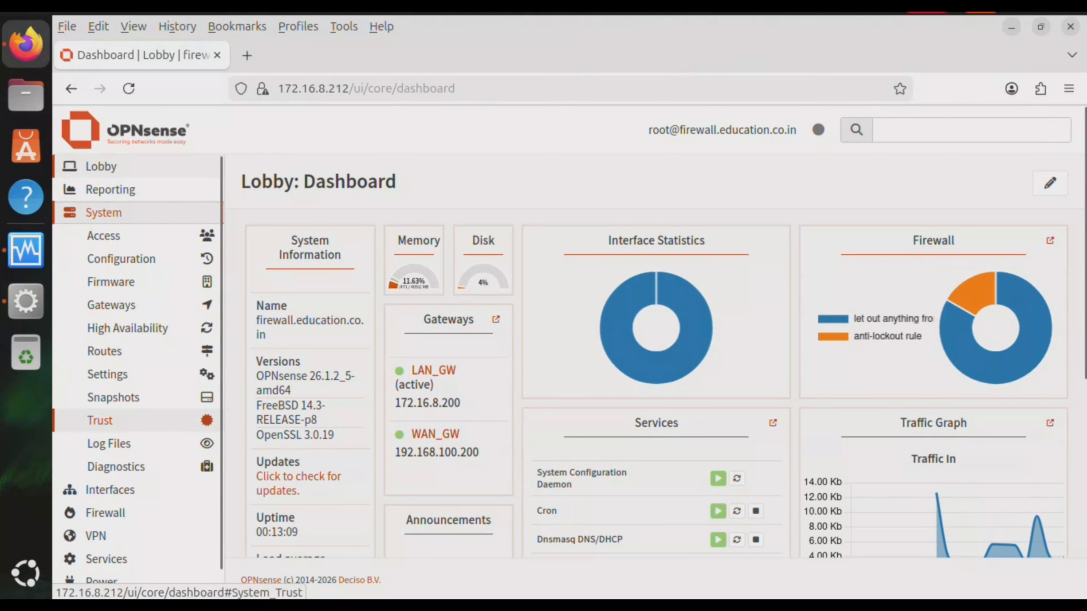
click(99, 420)
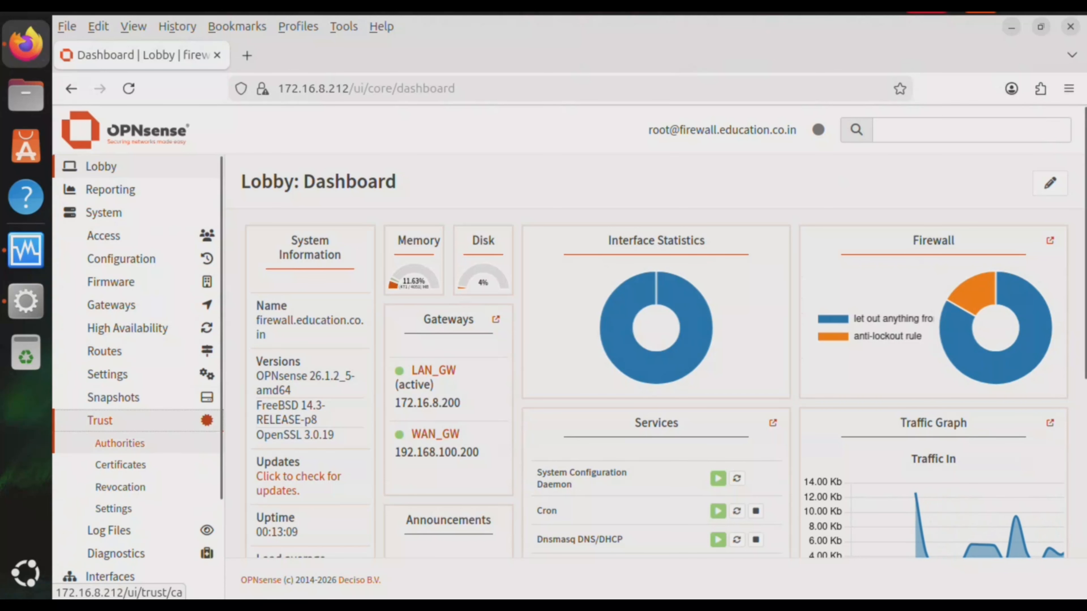
click(120, 444)
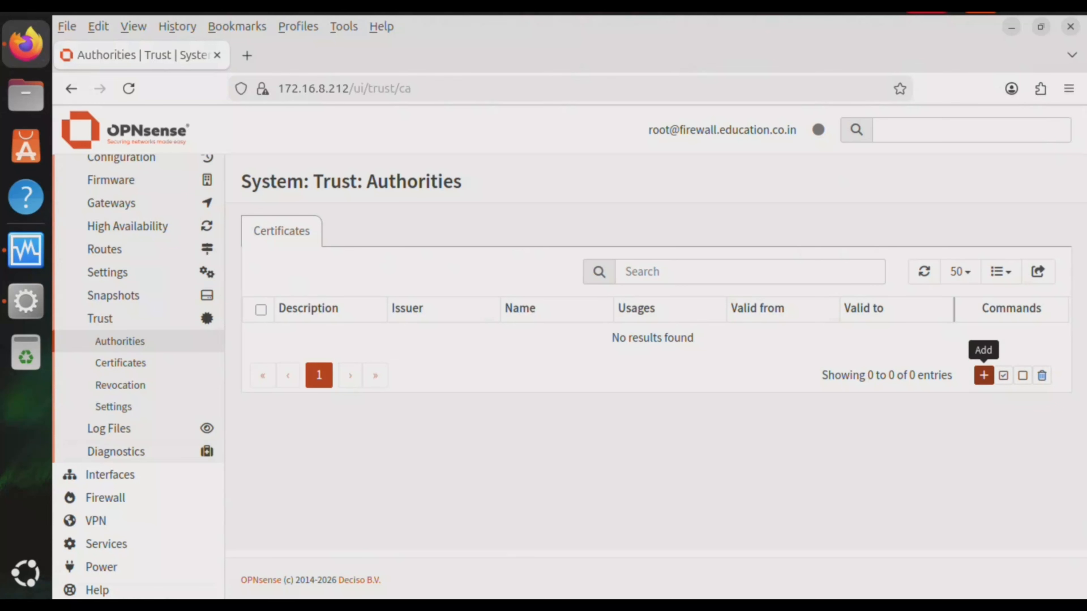
click(983, 376)
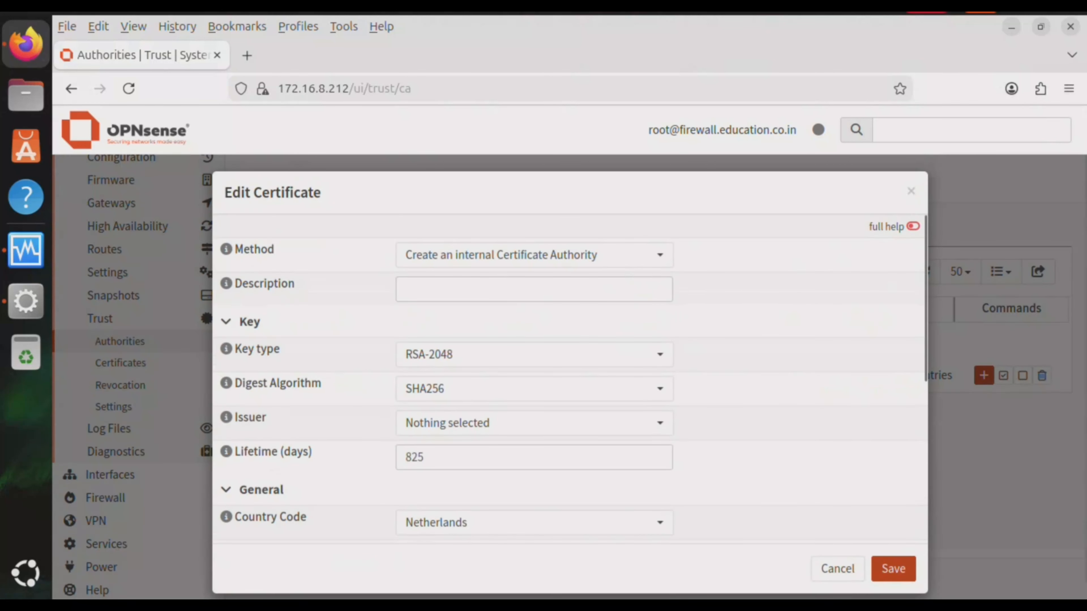
Keep the internal CA method and describe the authority as 'Firewall VPN root CA'
click(608, 255)
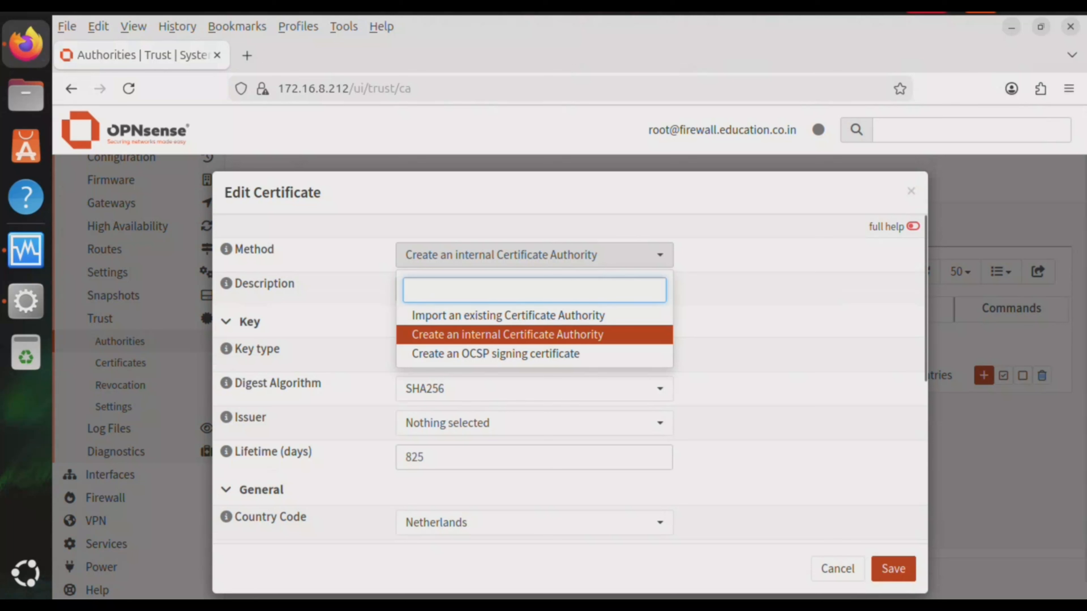
key(Return)
click(534, 289)
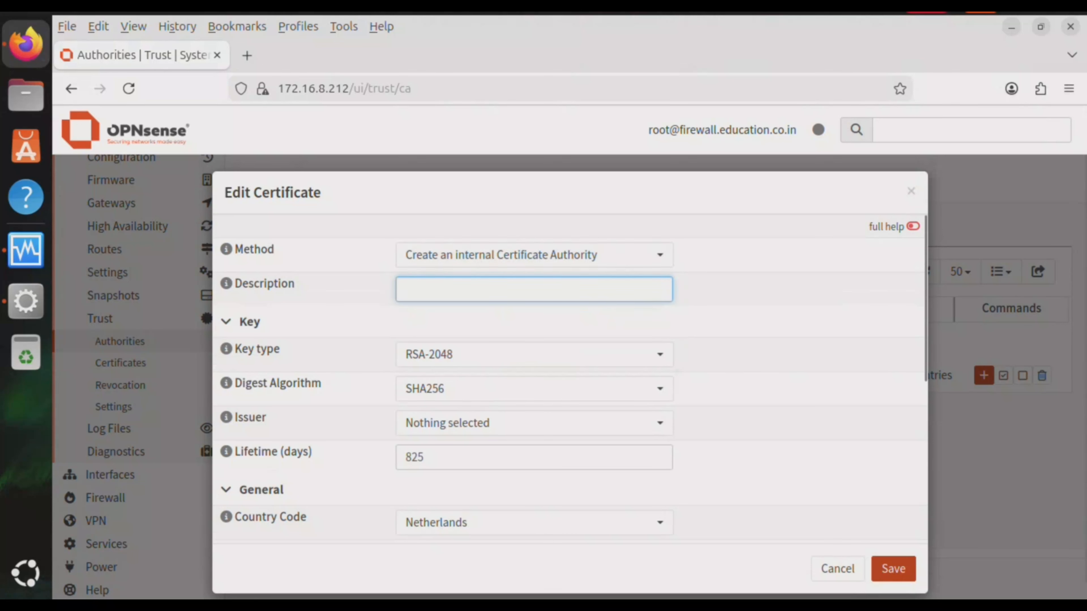
text(Firewall)
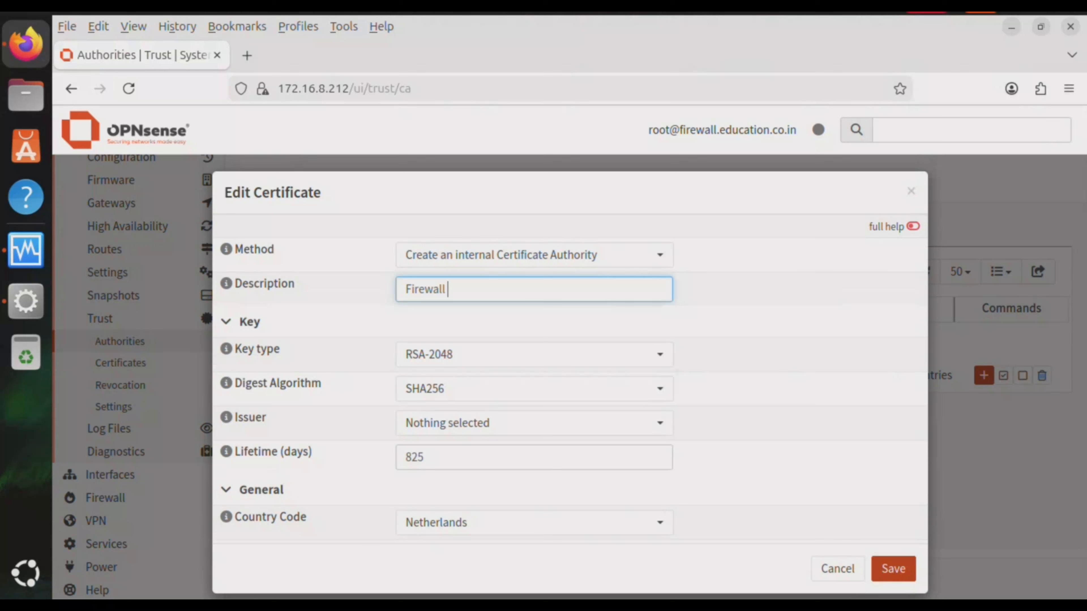
text( VPN root ca)
key(BackSpace)
key(BackSpace)
text(VA)
key(BackSpace)
key(BackSpace)
text(CA)
Set the CA key type to RSA-4096 and digest to SHA512, leaving the issuer unset
key(Tab)
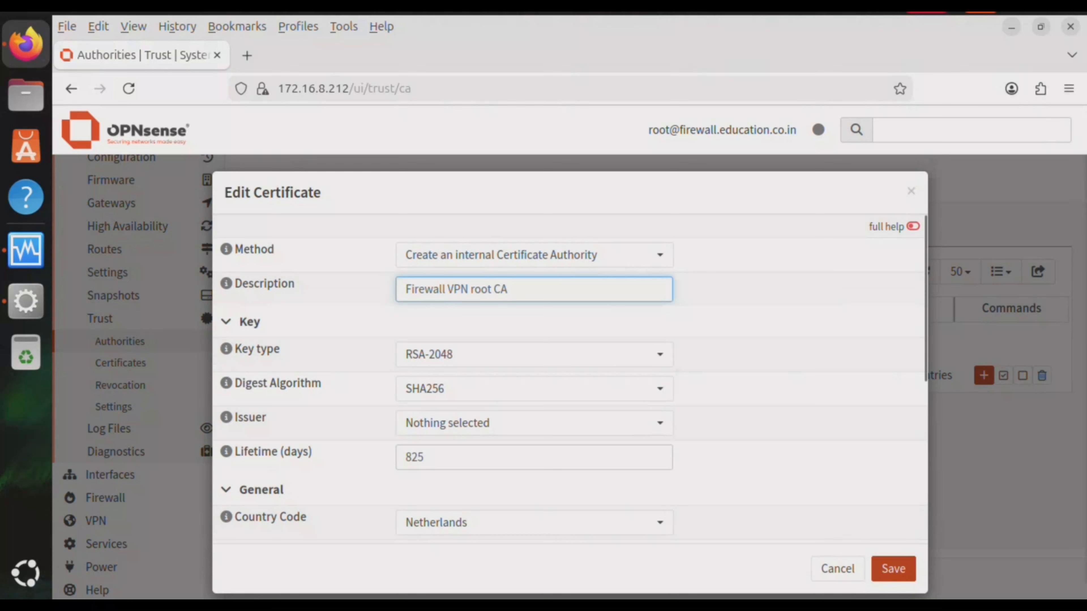
click(534, 354)
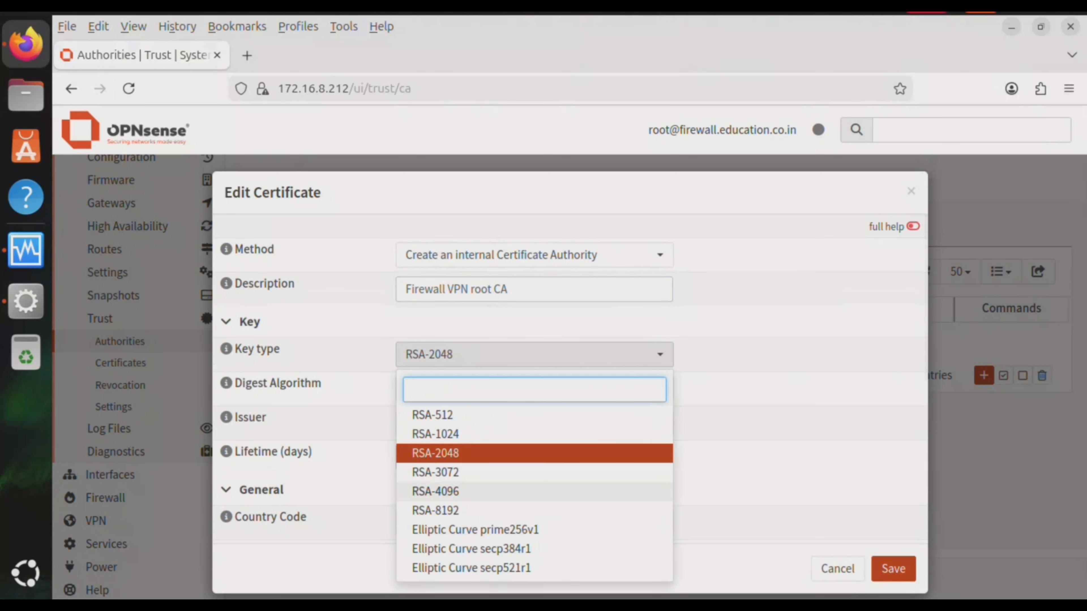
click(435, 492)
click(534, 389)
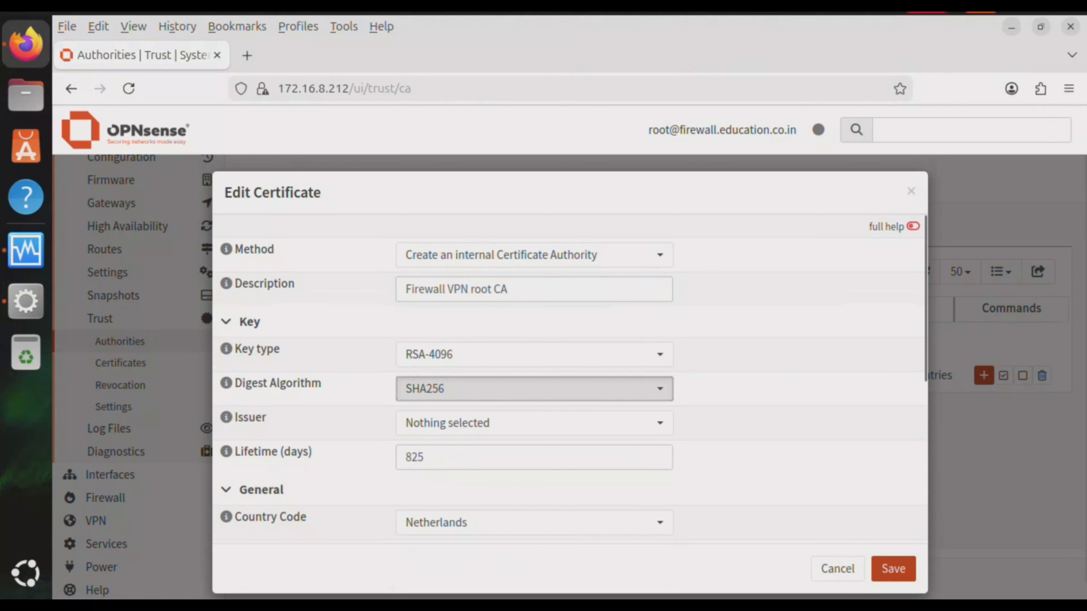
click(433, 526)
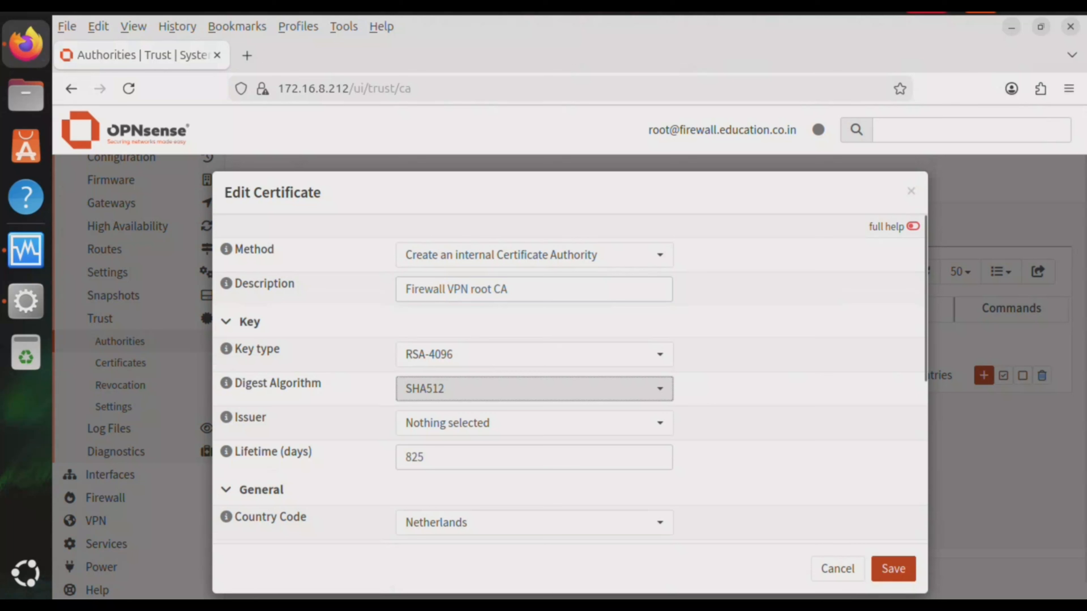
click(534, 389)
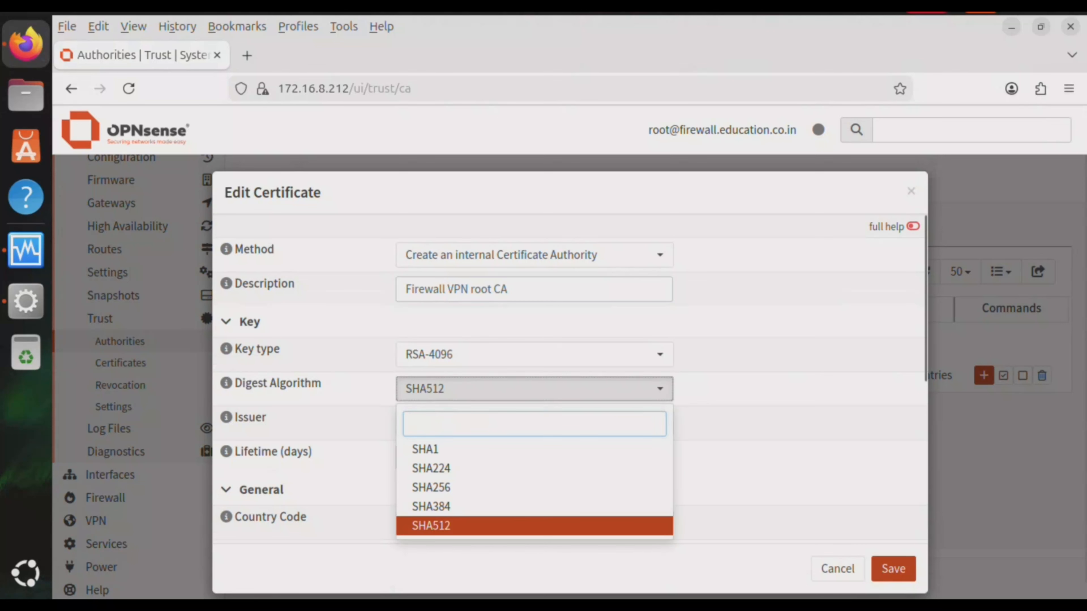
click(534, 389)
click(534, 422)
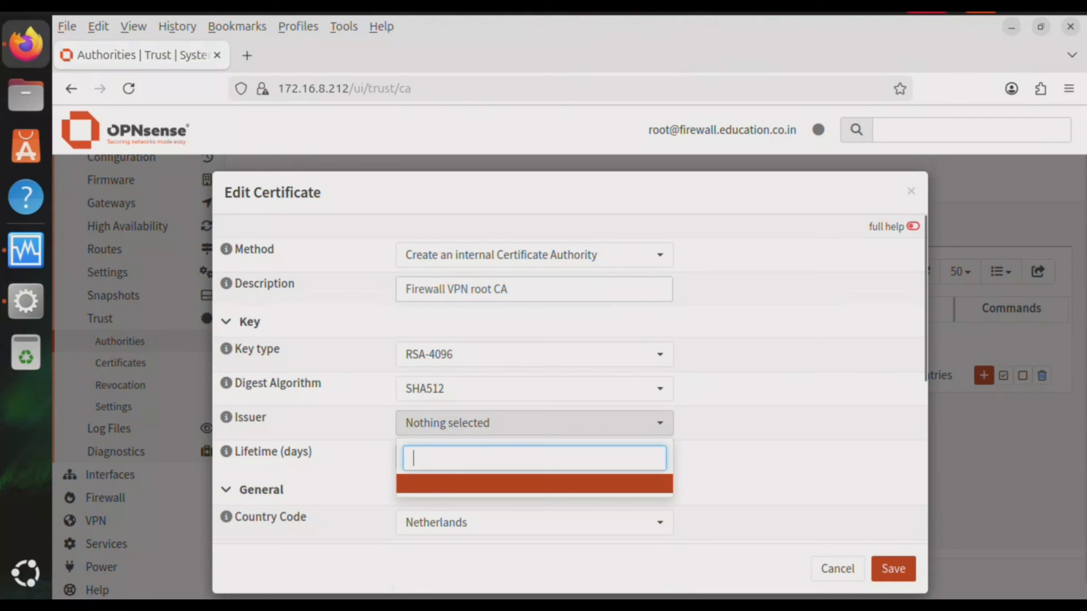
click(535, 423)
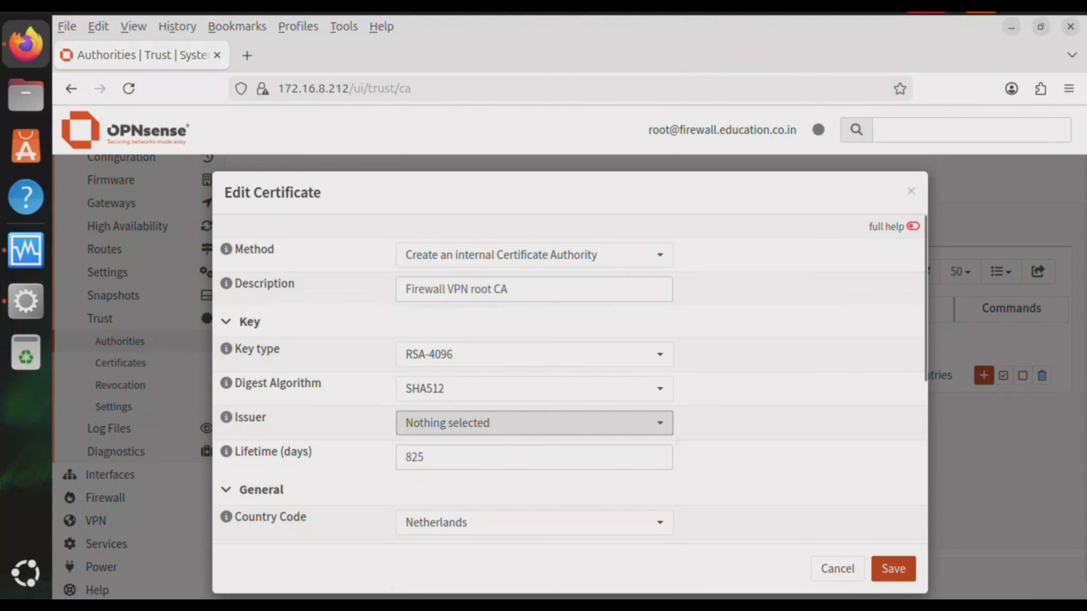
Set the certificate authority's country code to India
scroll(574, 380, down, 5)
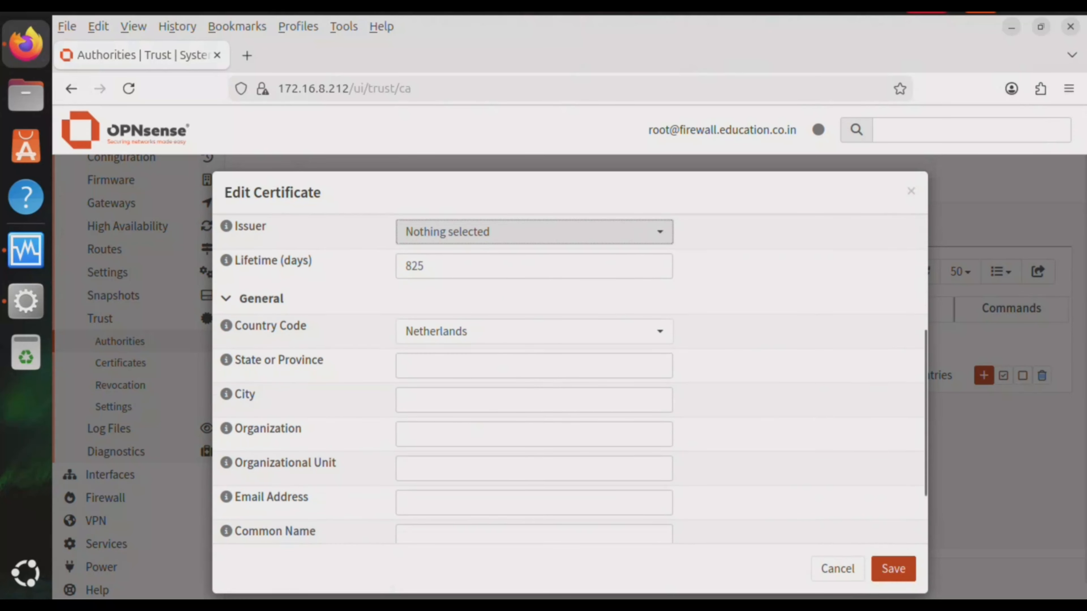
scroll(570, 377, down, 2)
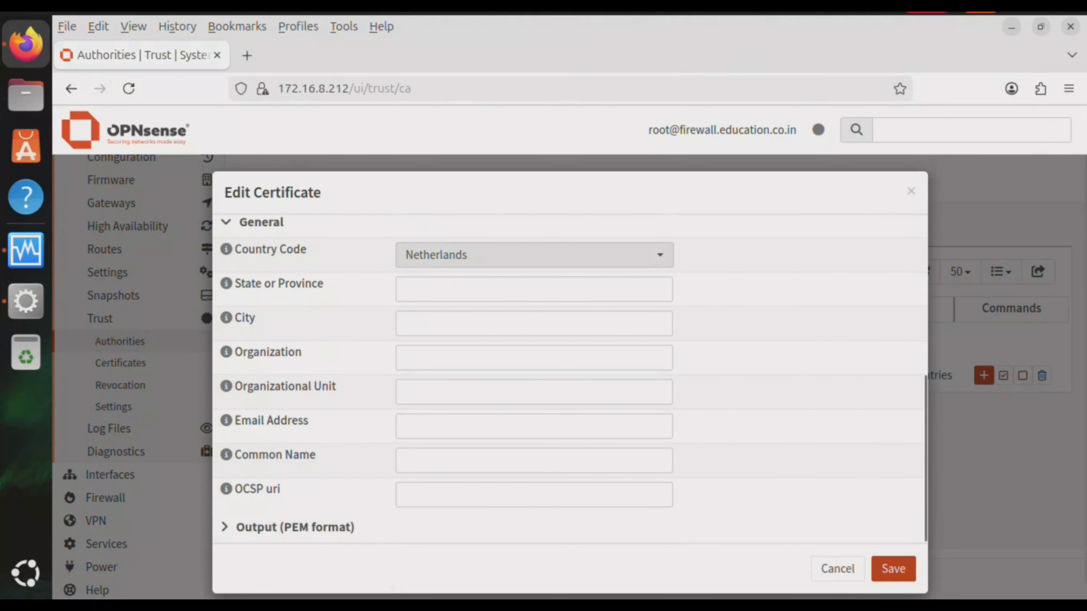
click(534, 255)
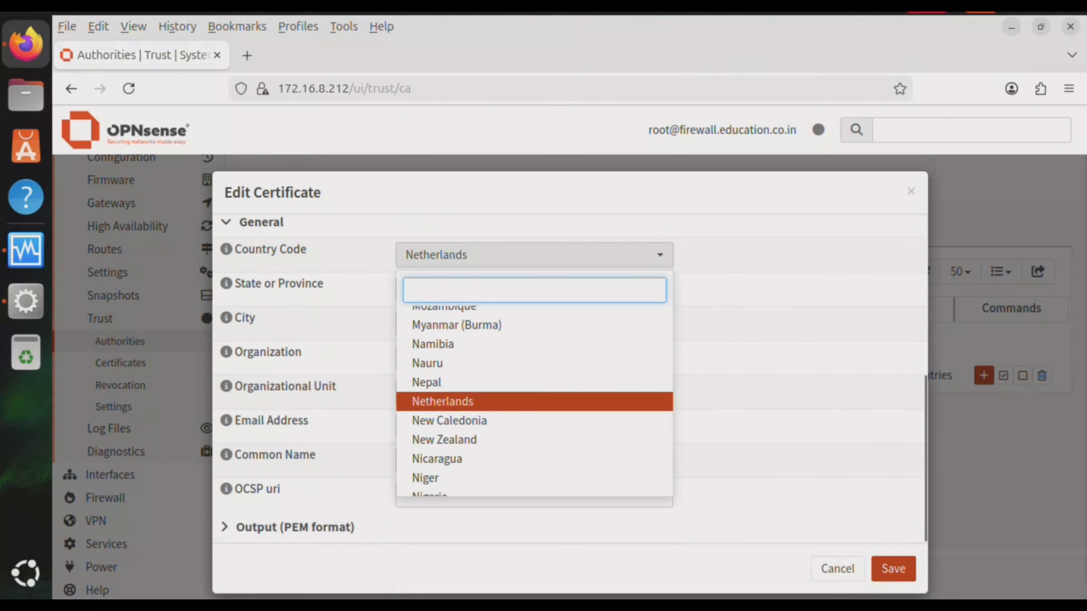
text(india)
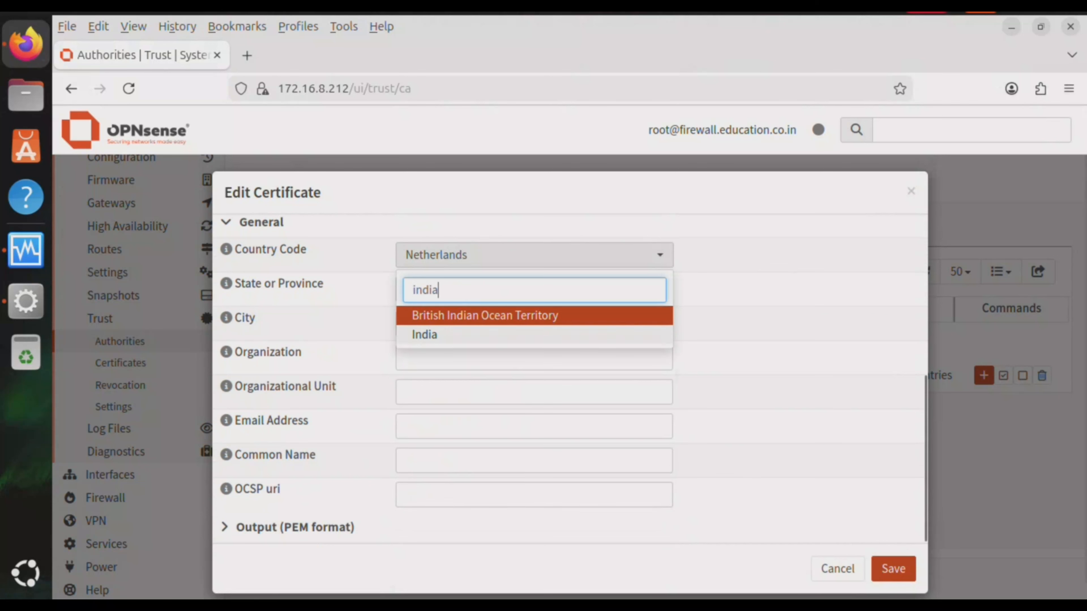
click(535, 335)
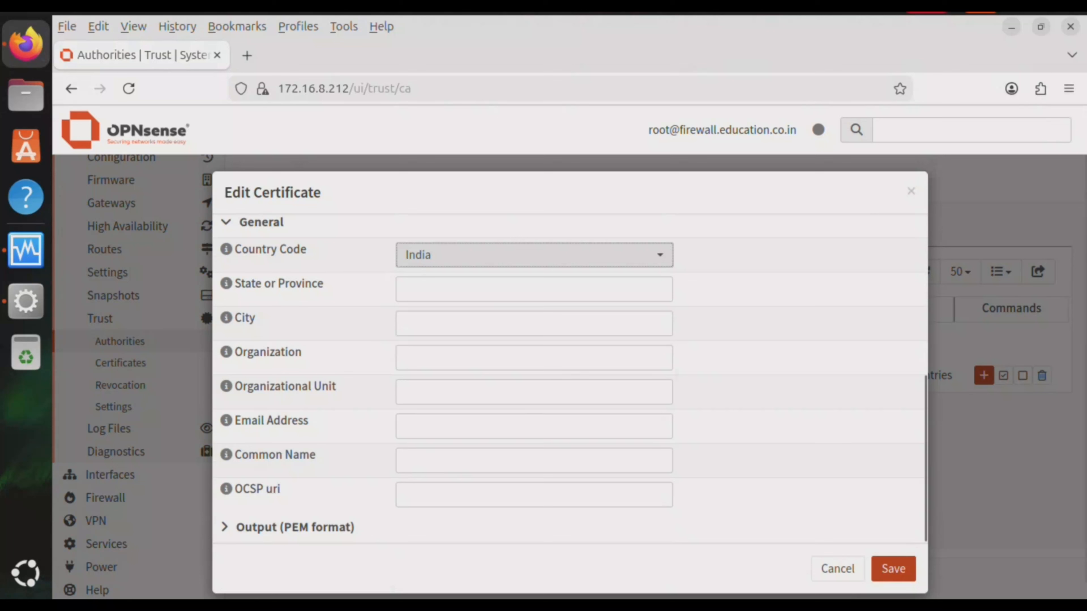
Enter state 'West Bengal' and city 'Kolkata', then save the certificate authority
click(535, 324)
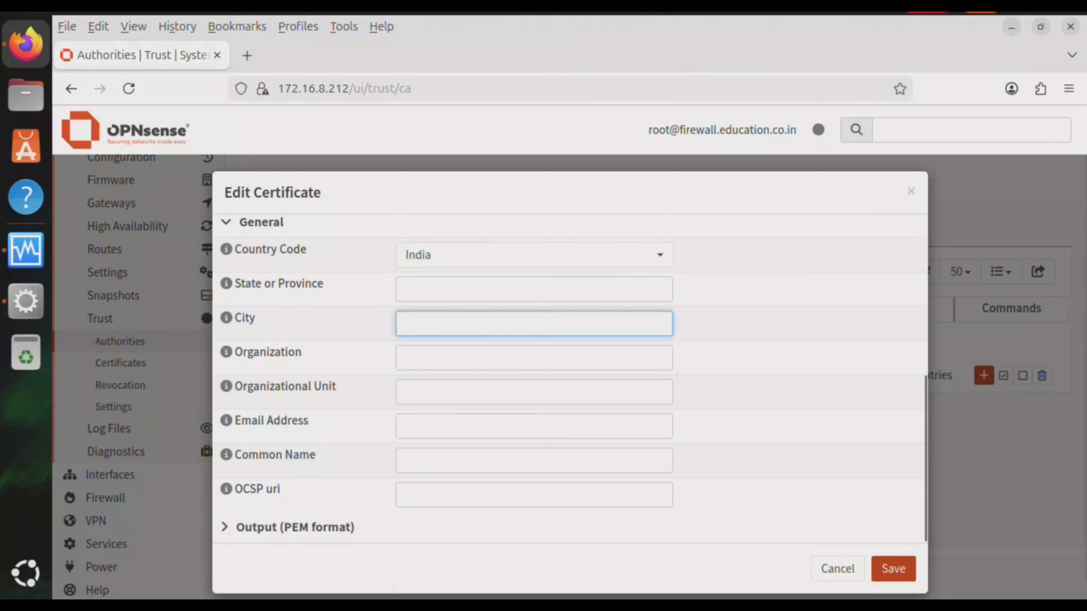
click(534, 289)
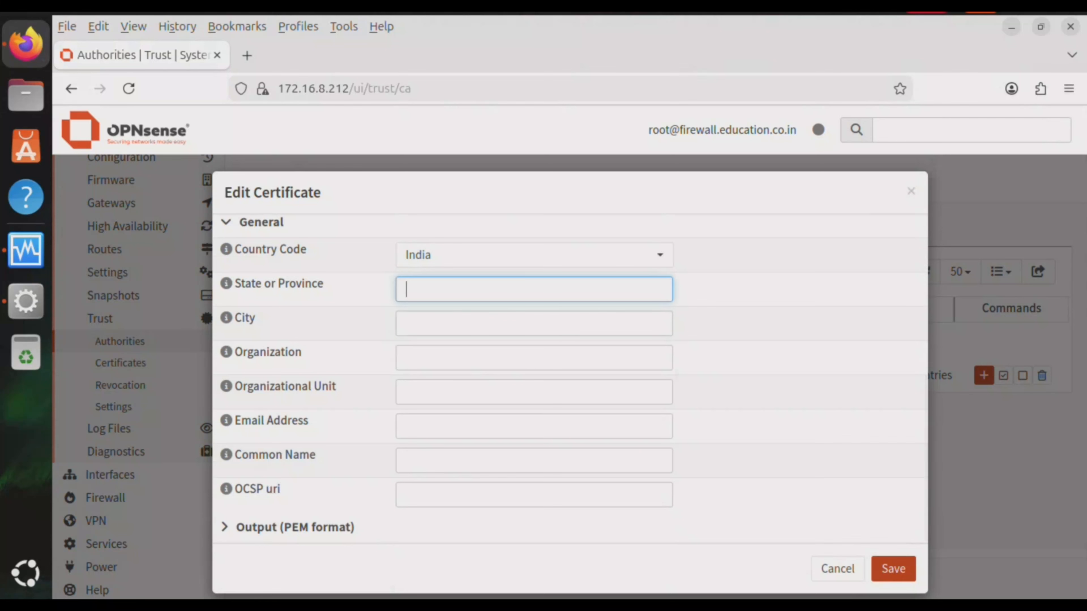
text(West Bengal)
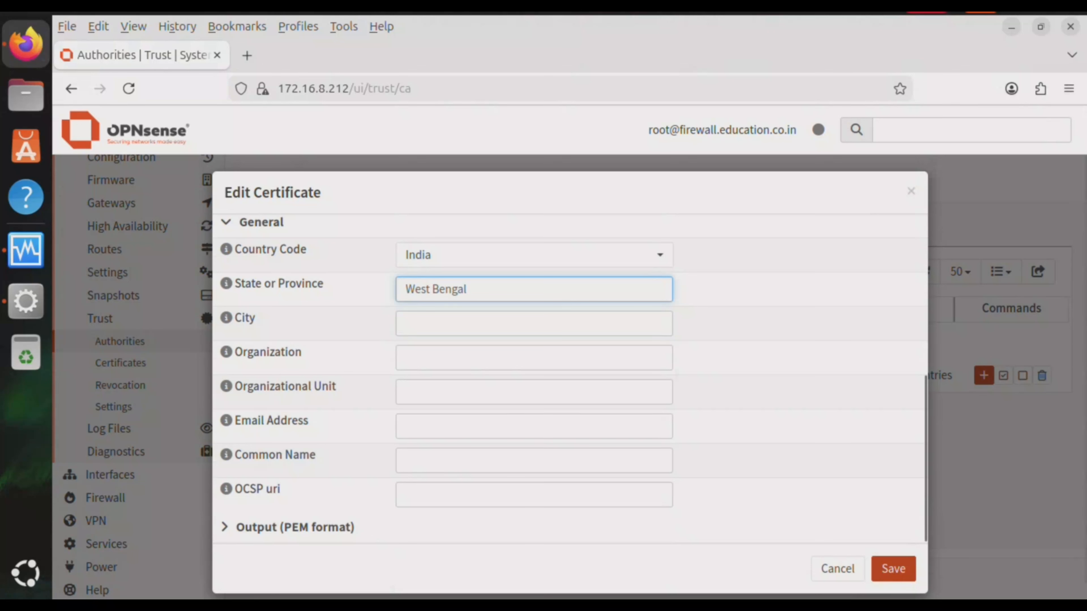
click(534, 324)
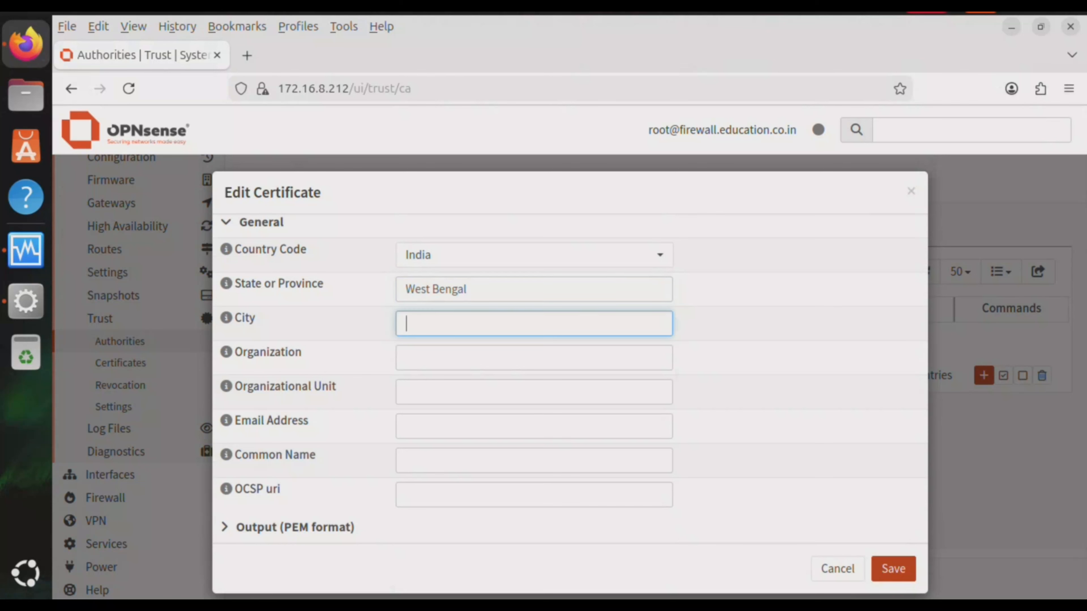
text(Kol)
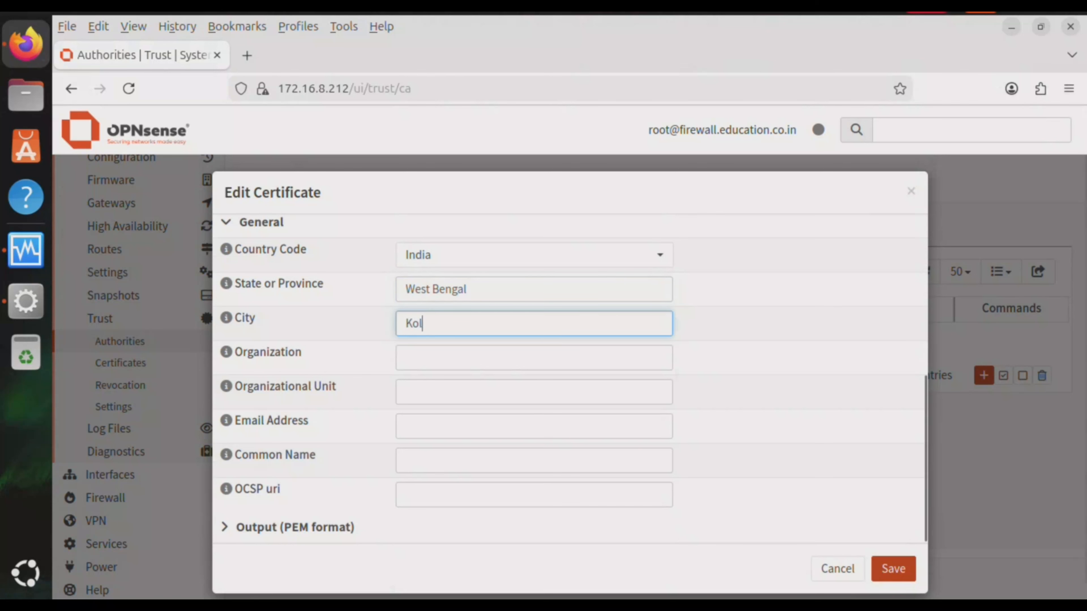
text(kata)
click(534, 358)
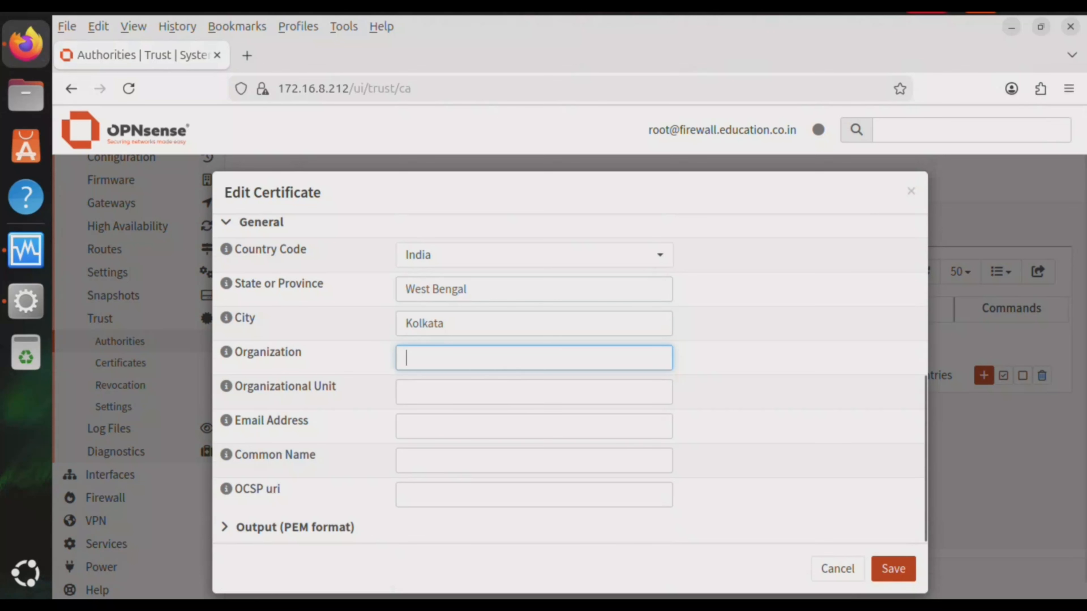
scroll(570, 377, down, 2)
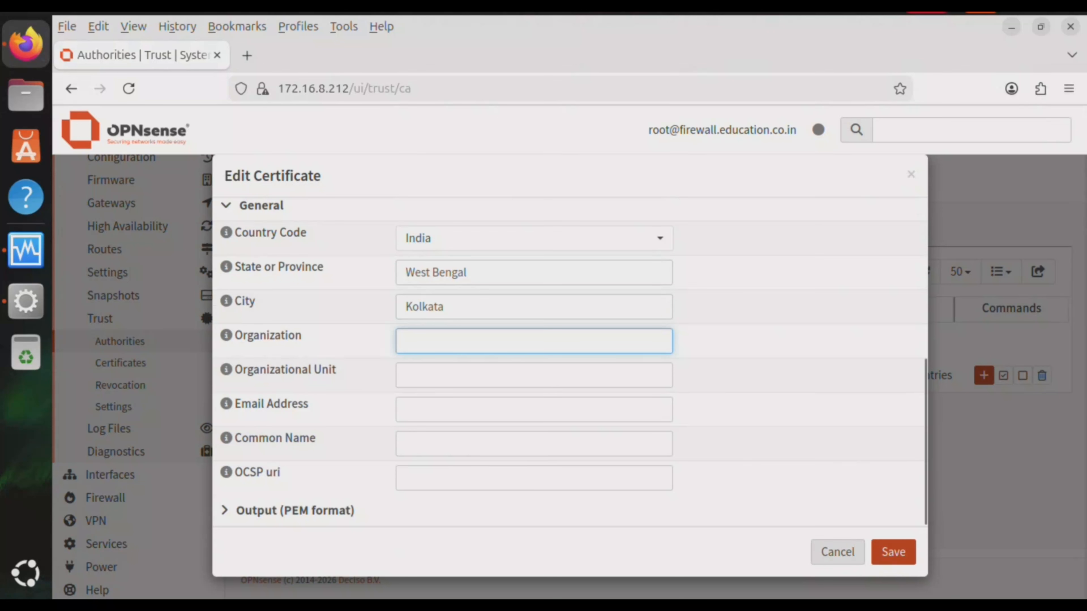
click(893, 552)
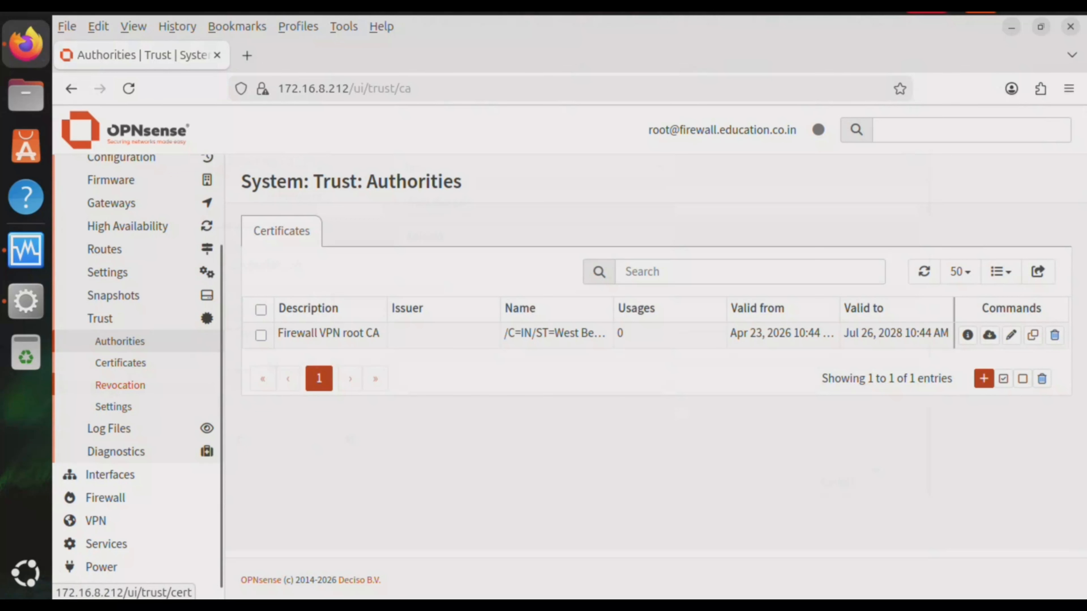
Go to Trust > Certificates and start adding a new certificate
click(120, 362)
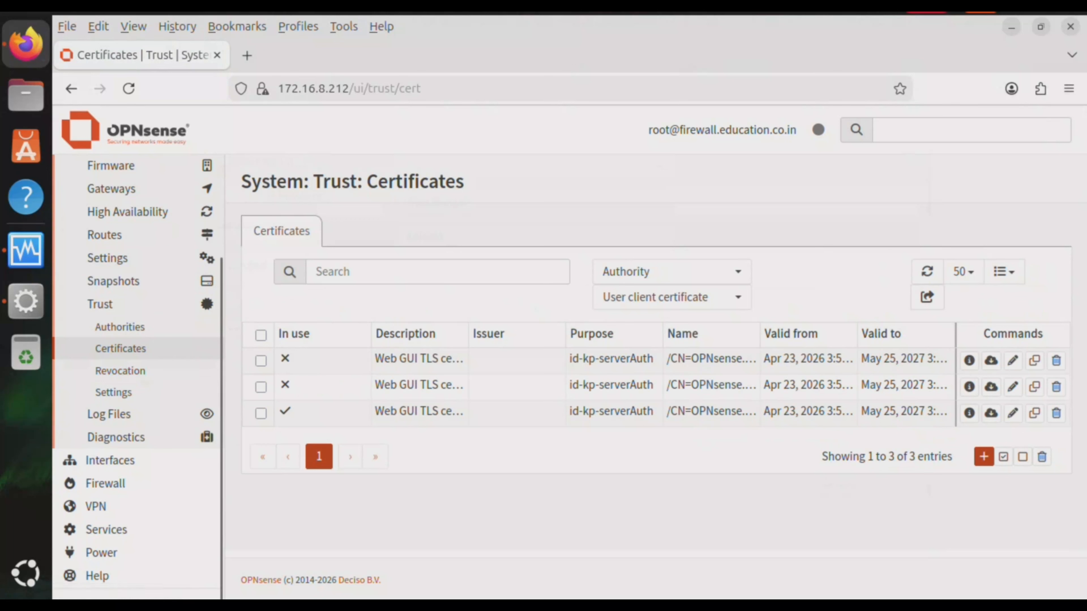
click(983, 456)
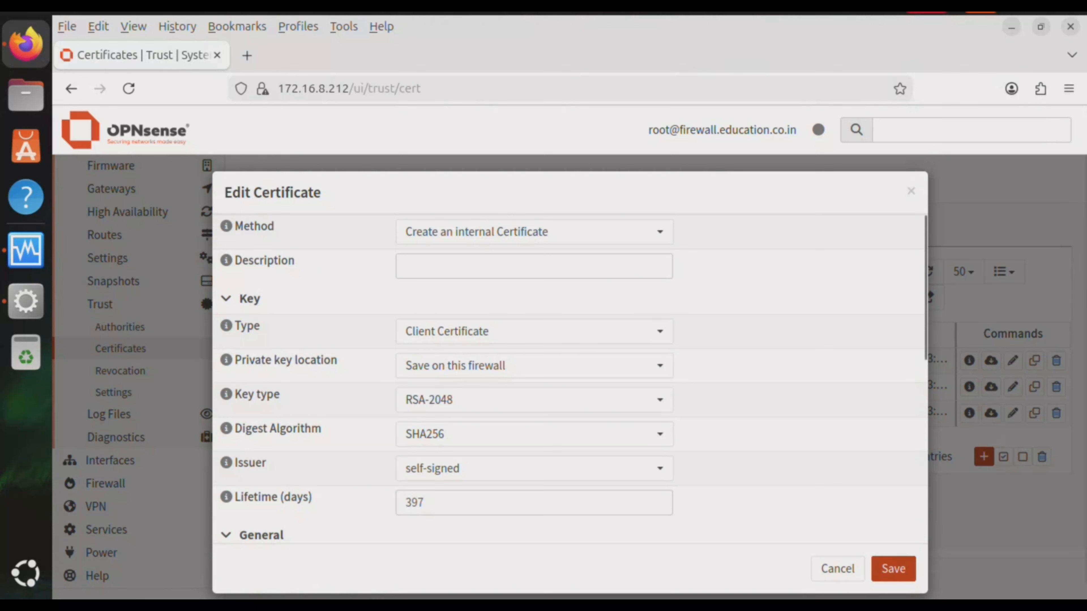
Describe the certificate as 'Firewall VPN server certificate' with type Server Certificate
click(471, 266)
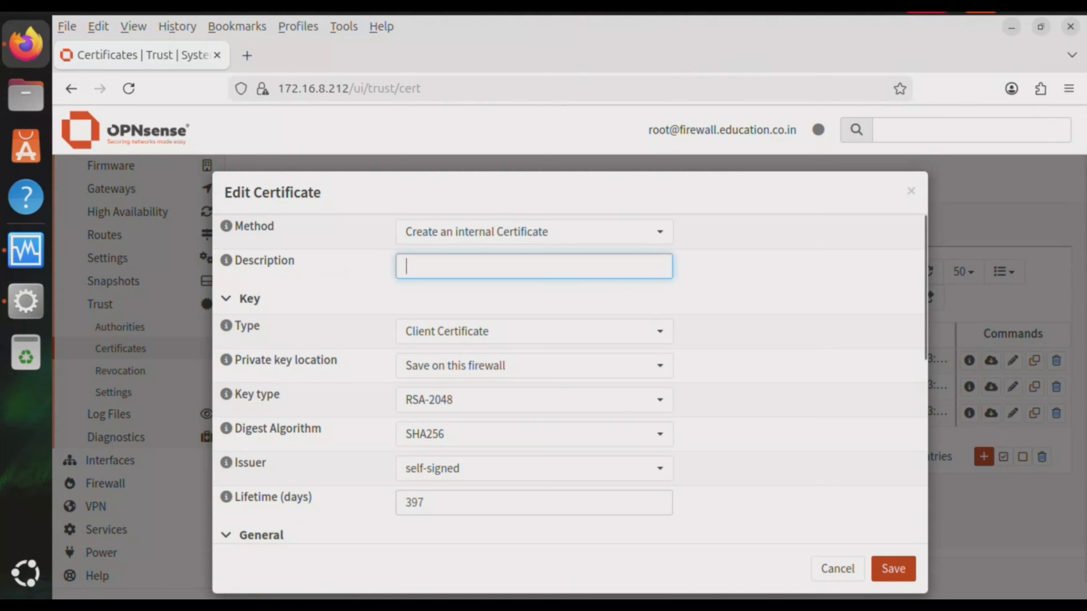
text(Fire)
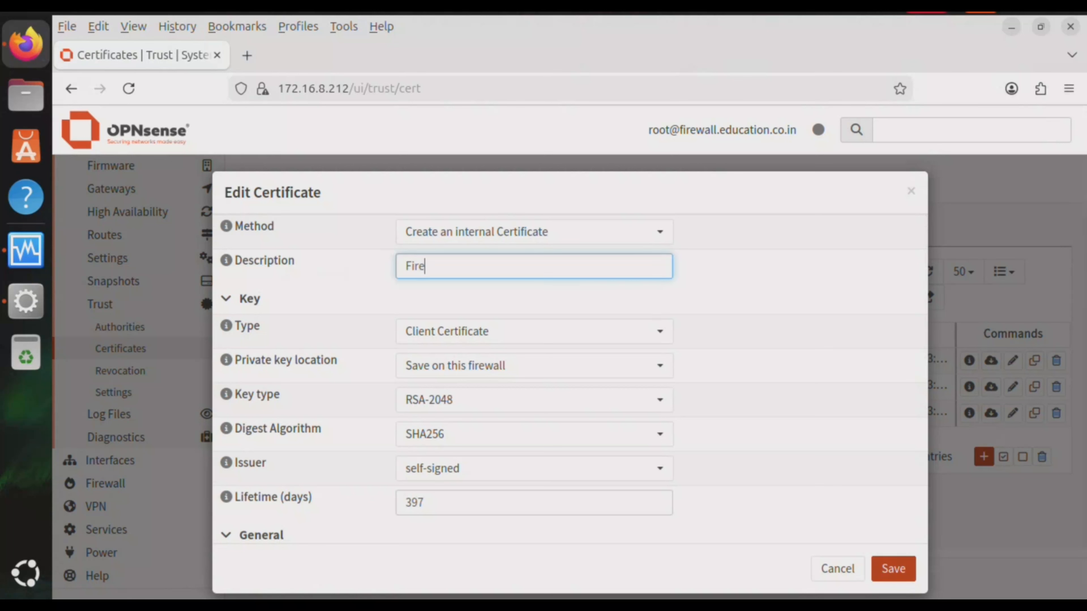
text(wall VPN server cer)
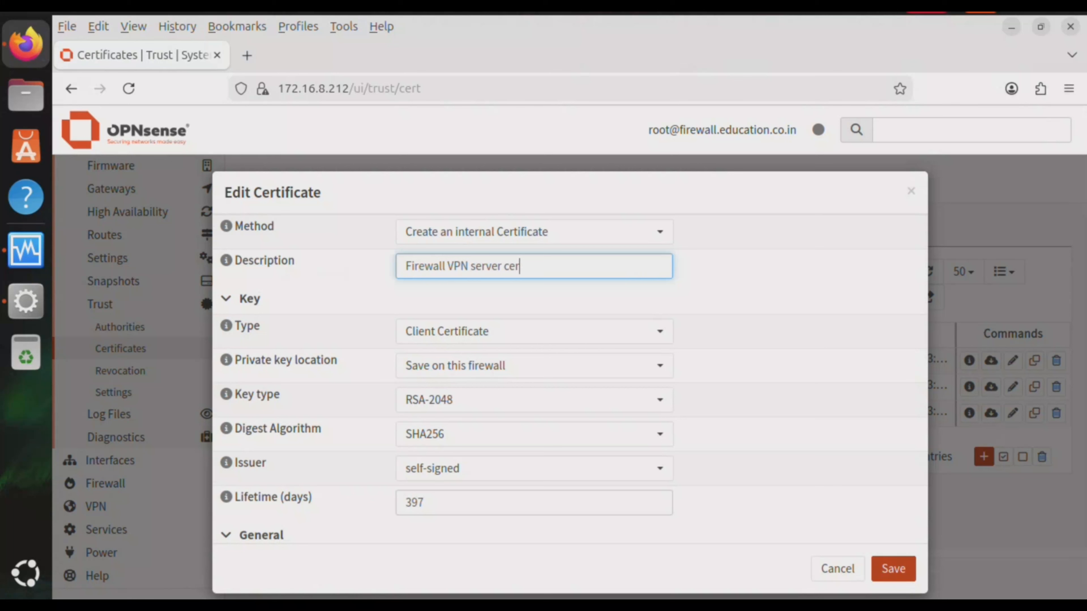
text(tificate)
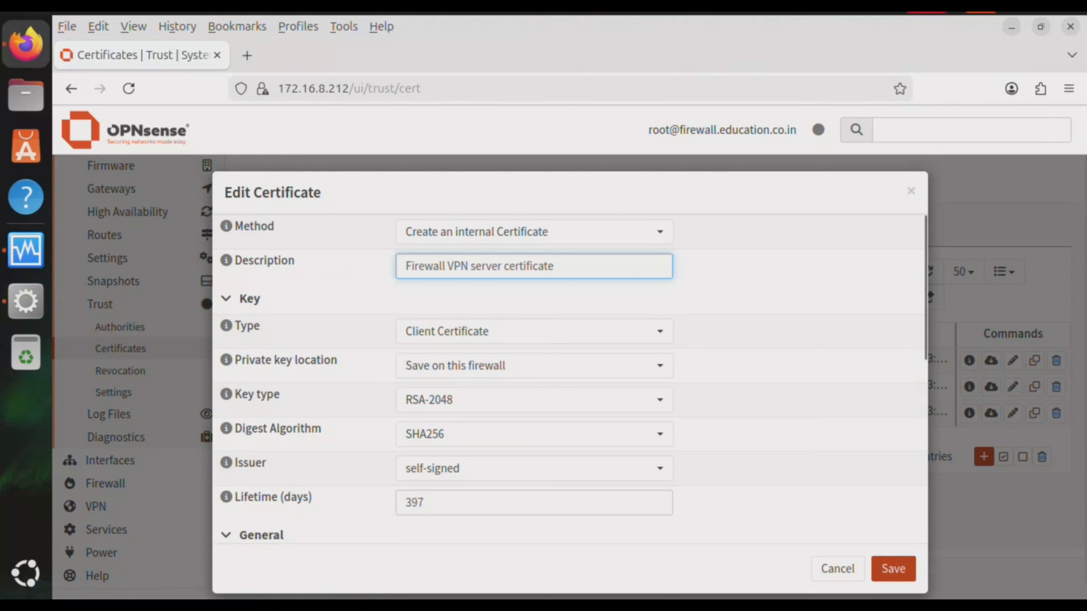
key(Tab)
key(space)
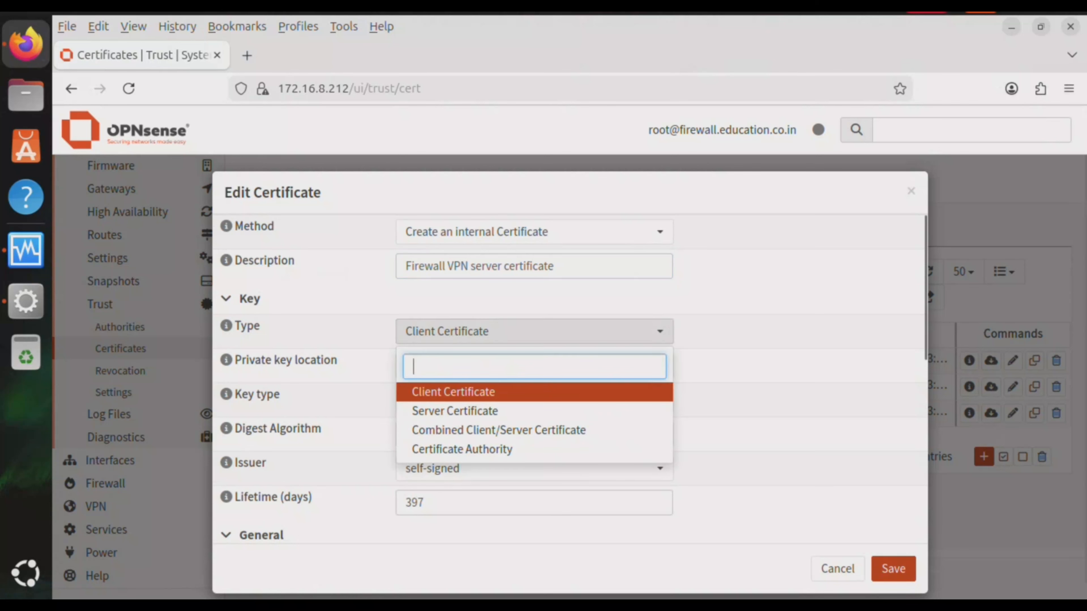
key(Down)
key(Return)
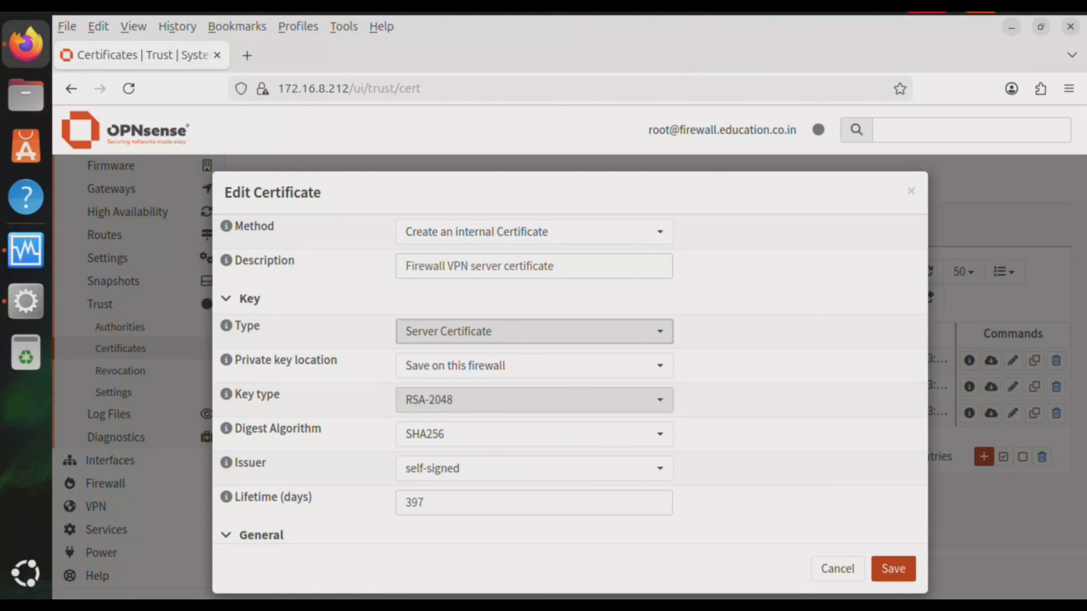
Set the certificate key type to RSA-4096 and digest algorithm to SHA512
key(Tab)
key(Tab)
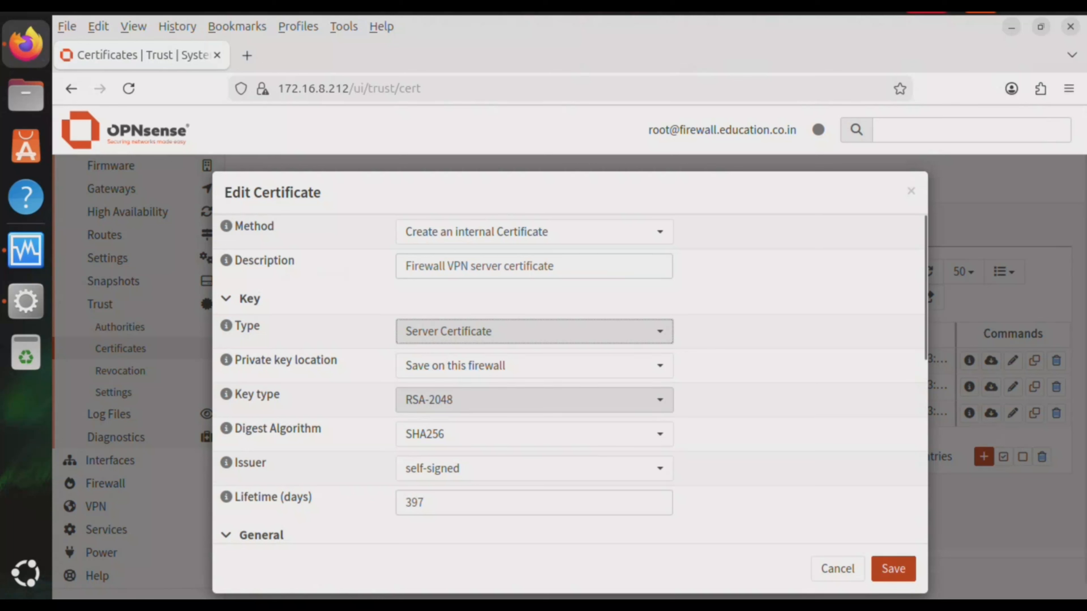
key(space)
key(Down)
key(Down)
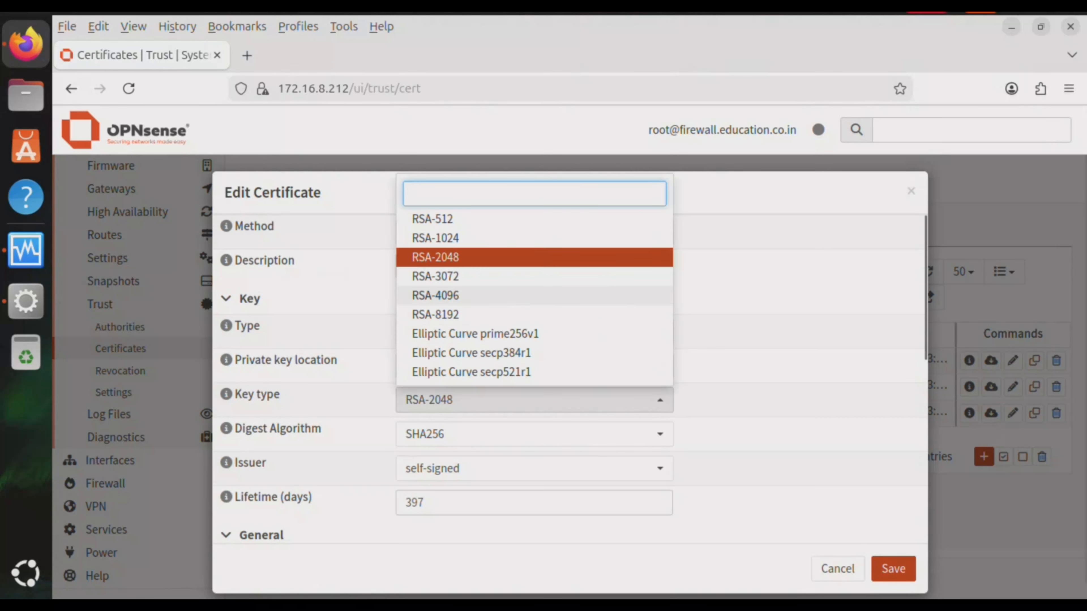
key(Return)
key(Tab)
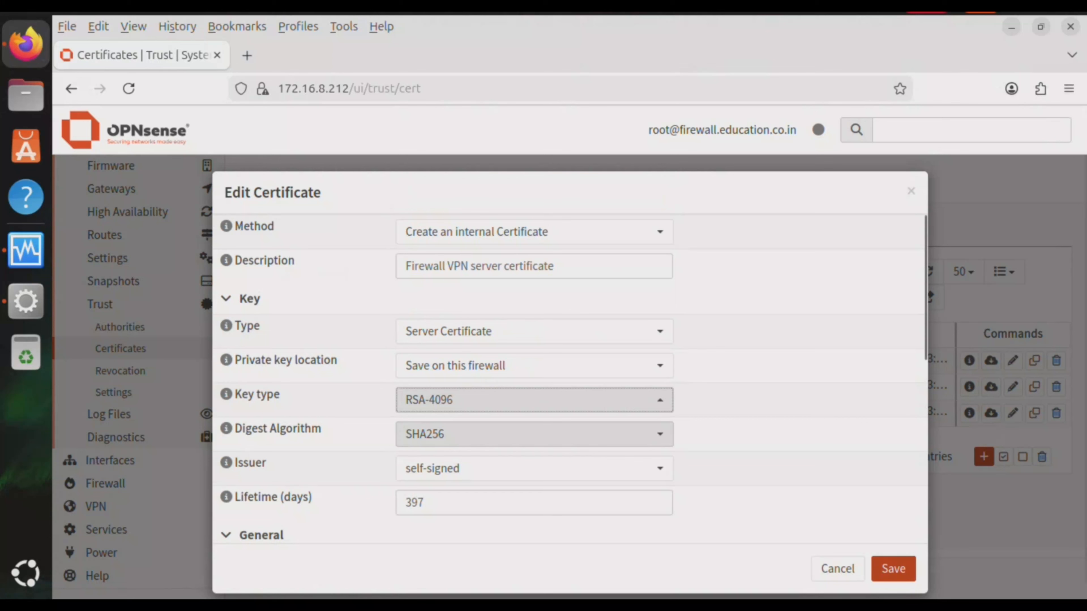
key(space)
key(Down)
key(Return)
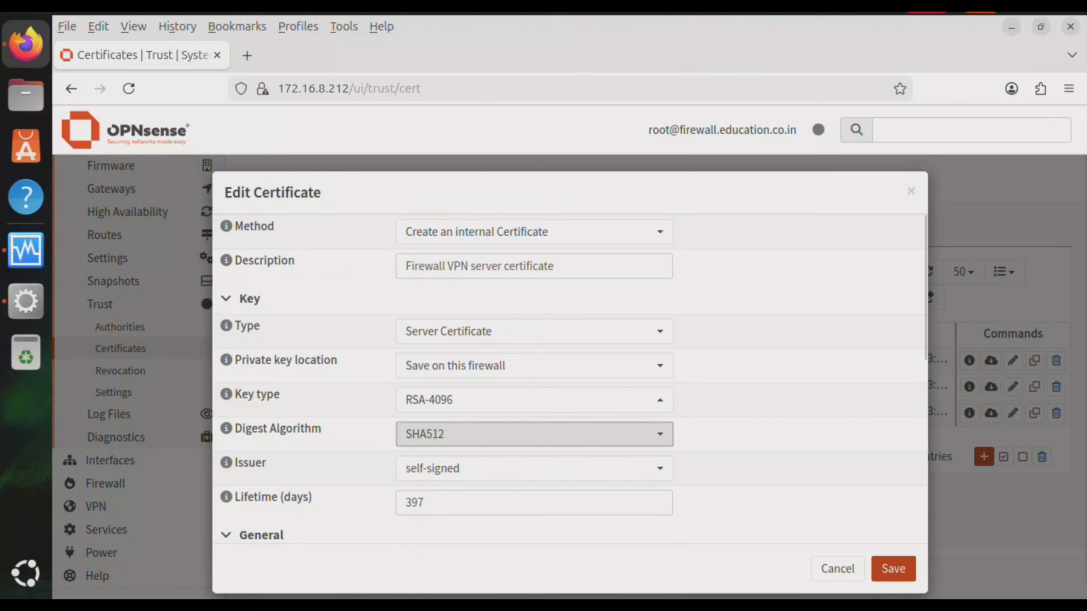
Choose Firewall VPN root CA as the certificate's issuer
scroll(928, 287, down, 3)
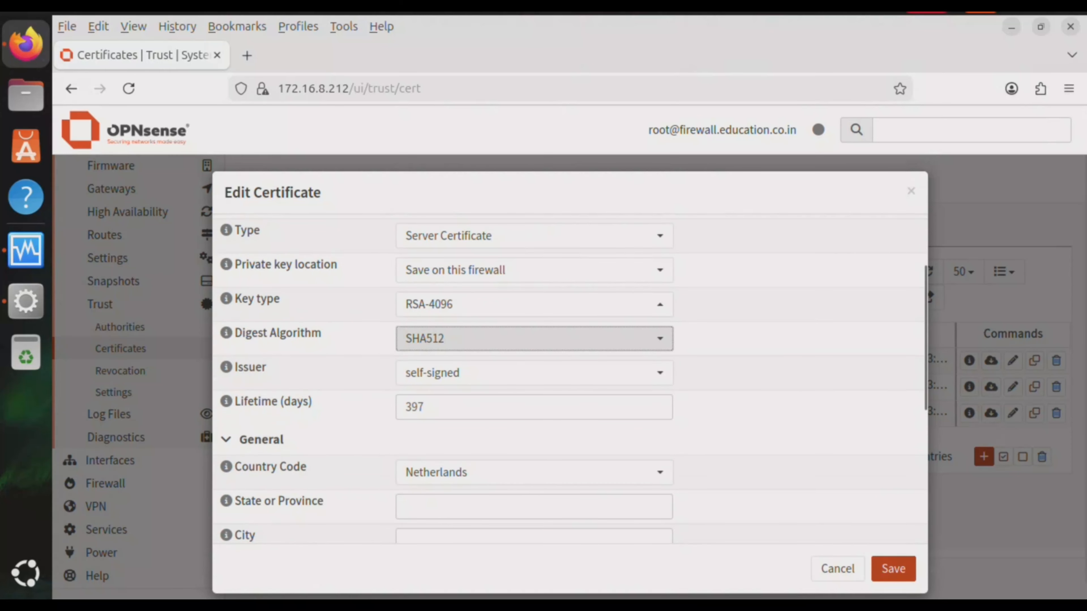
key(Tab)
key(space)
key(Down)
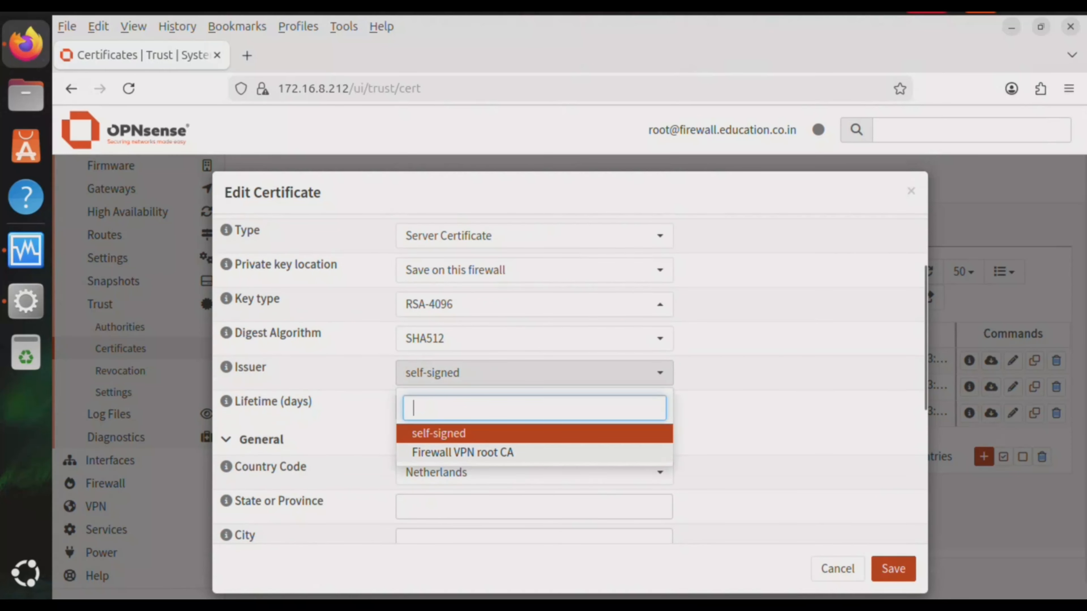
key(Return)
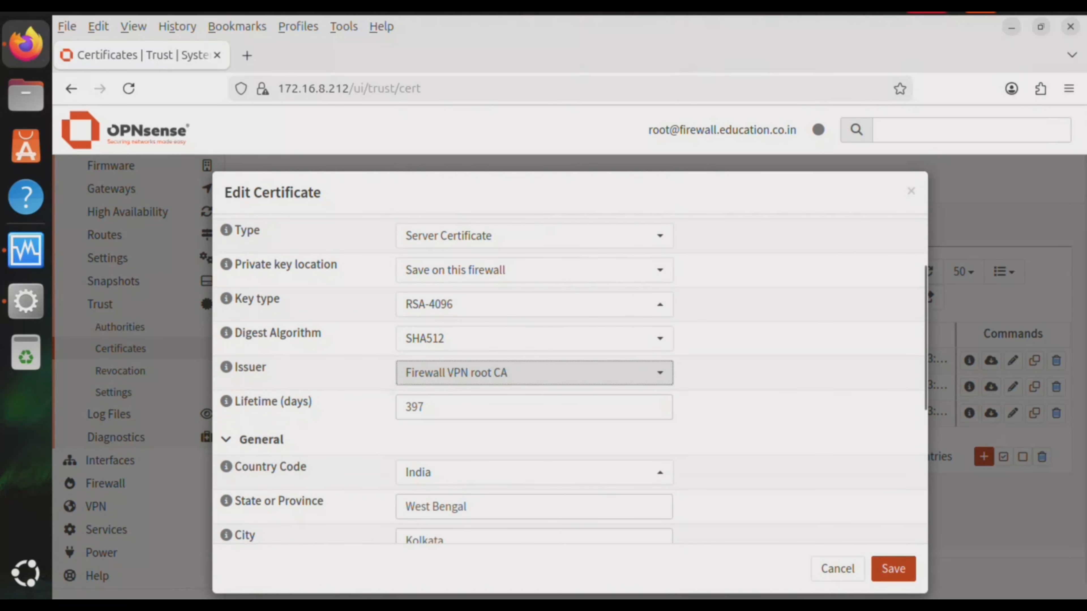
Paste the hostname firewall.education.co.in as Common Name and save the certificate
scroll(928, 288, down, 6)
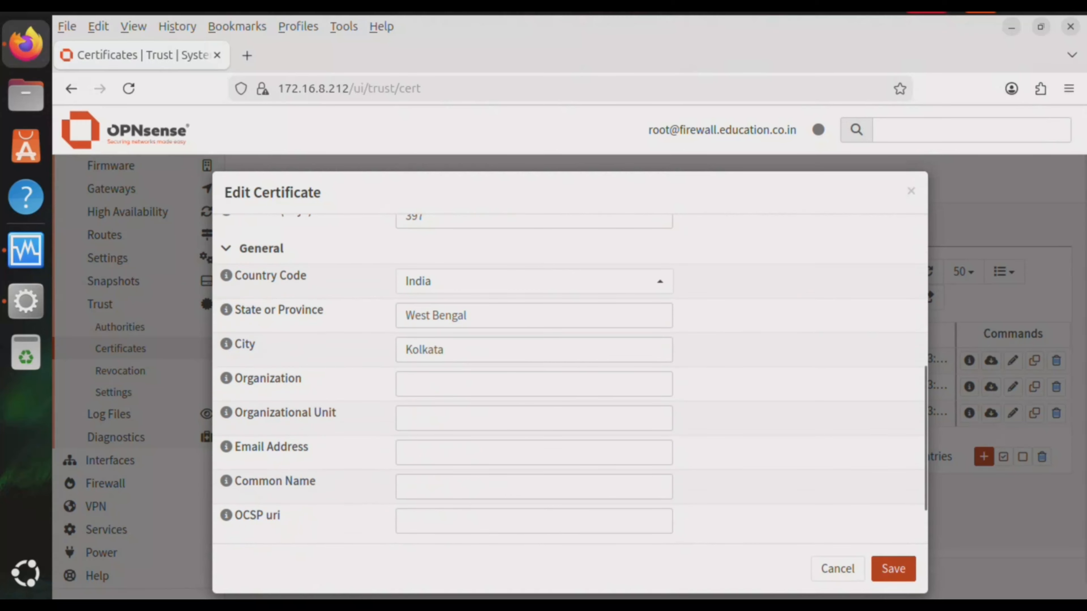
scroll(928, 287, down, 2)
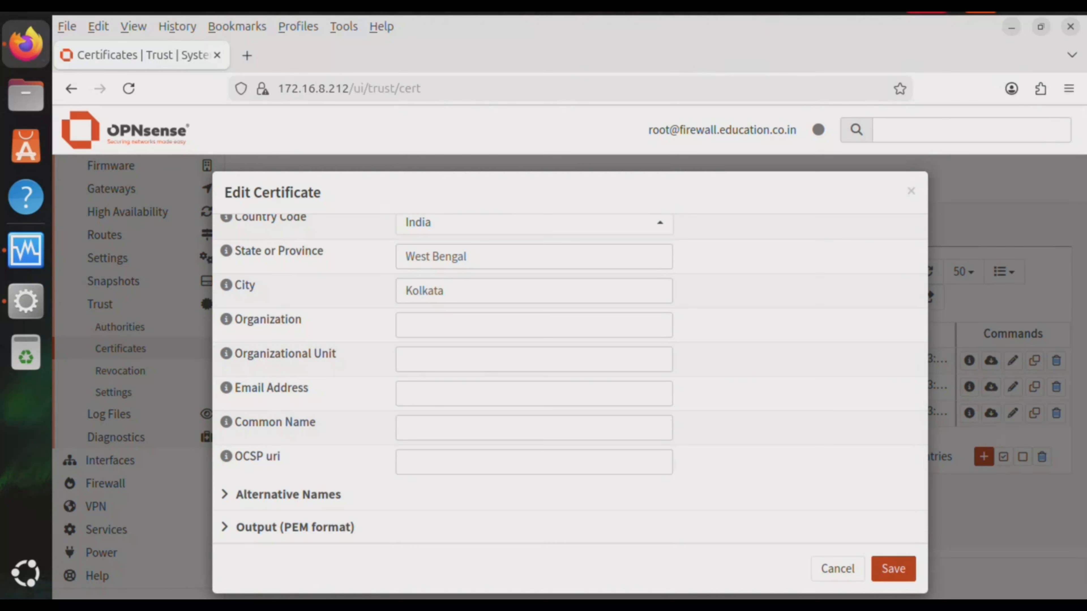
drag(683, 130, 797, 130)
key(ctrl+c)
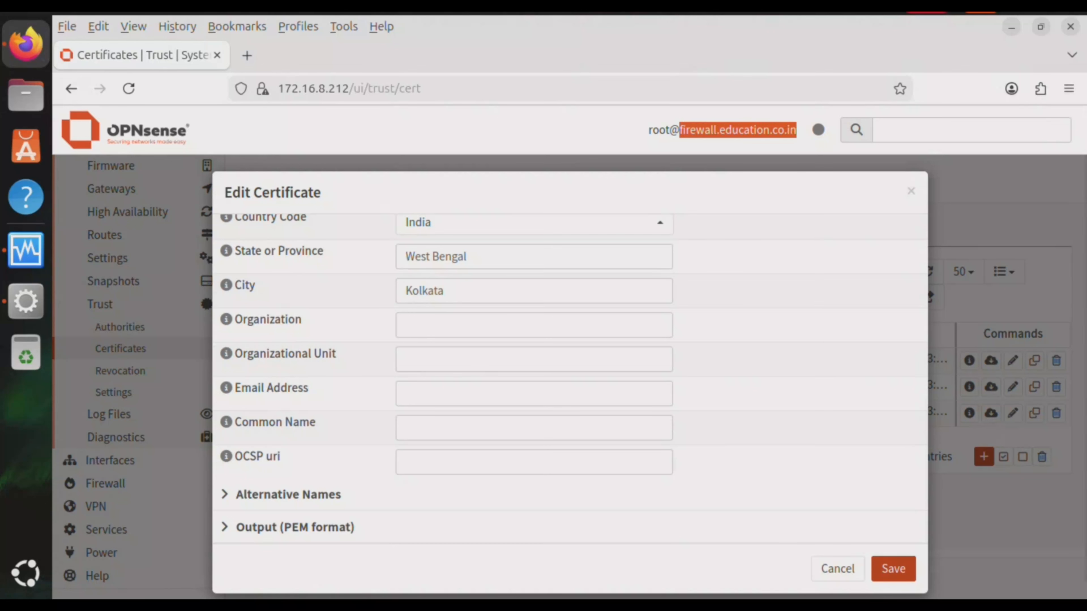
click(534, 428)
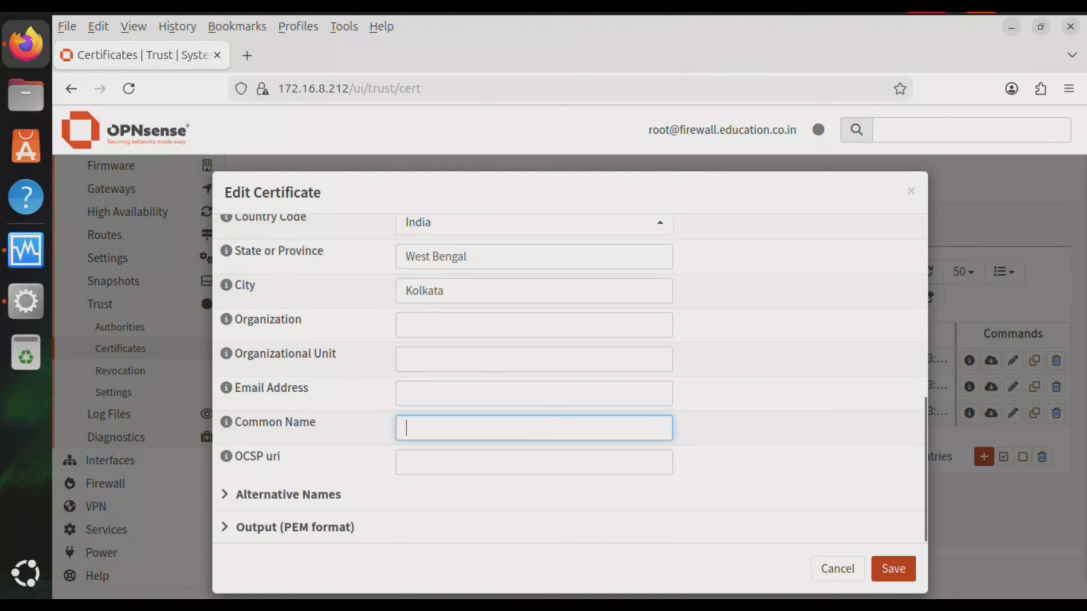
key(ctrl+v)
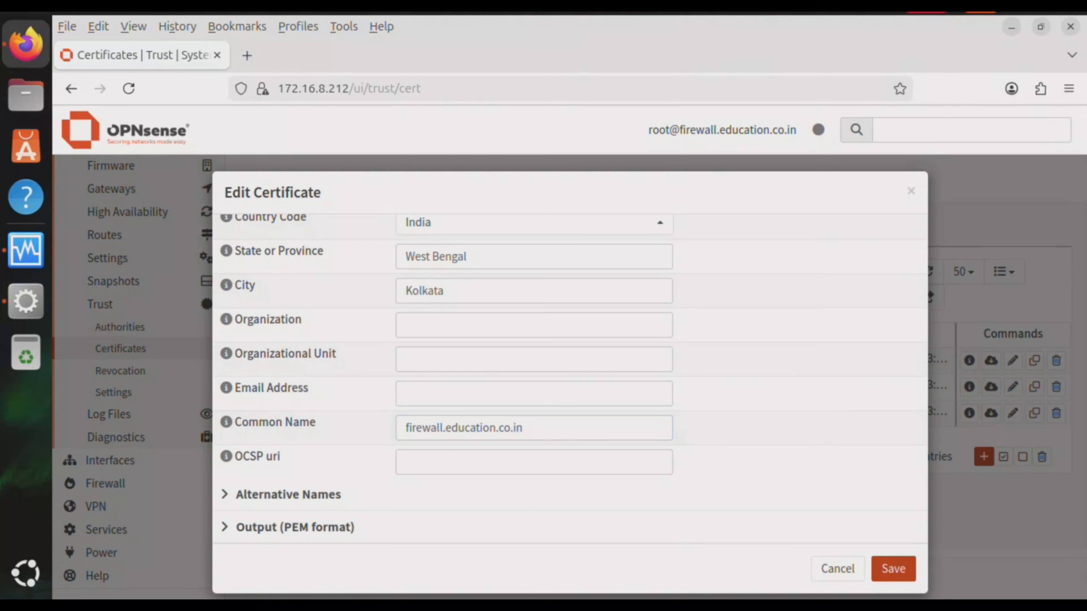
scroll(569, 377, down, 1)
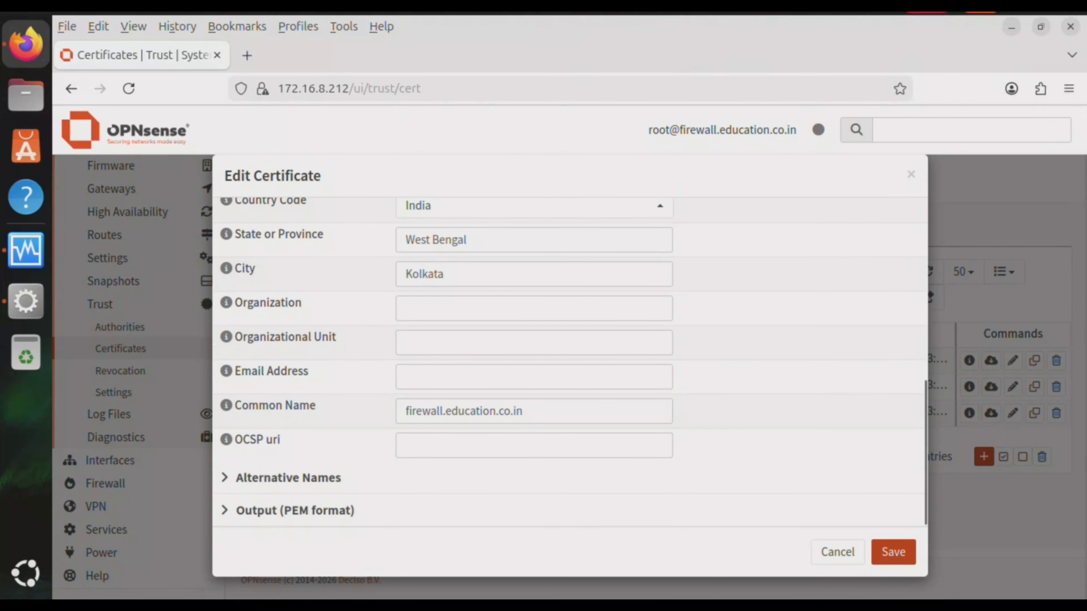
click(893, 551)
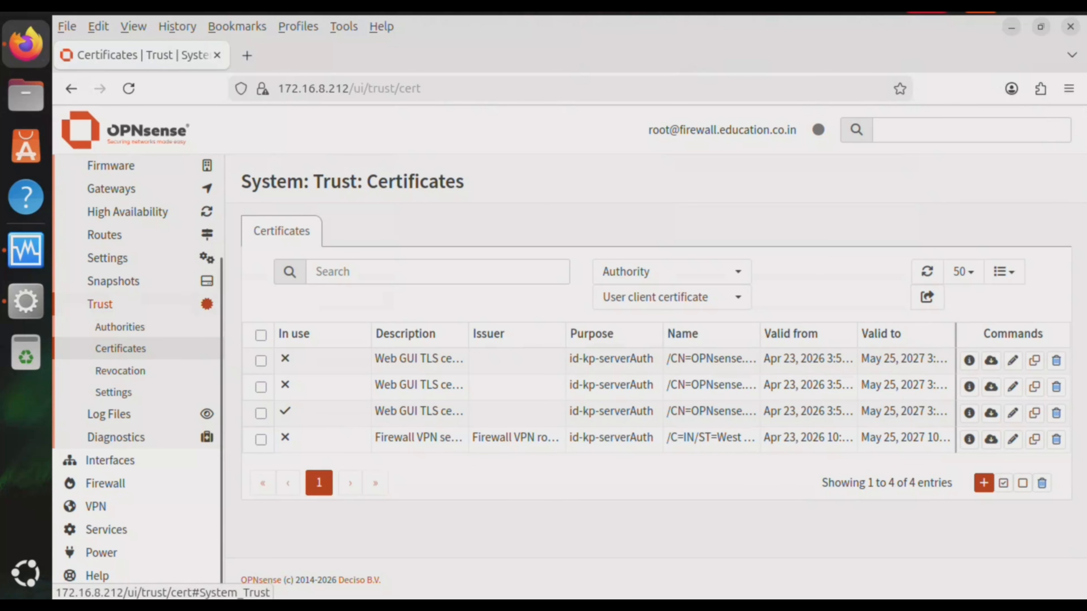
Navigate to VPN > OpenVPN > Instances and show the empty Static Keys list
click(100, 304)
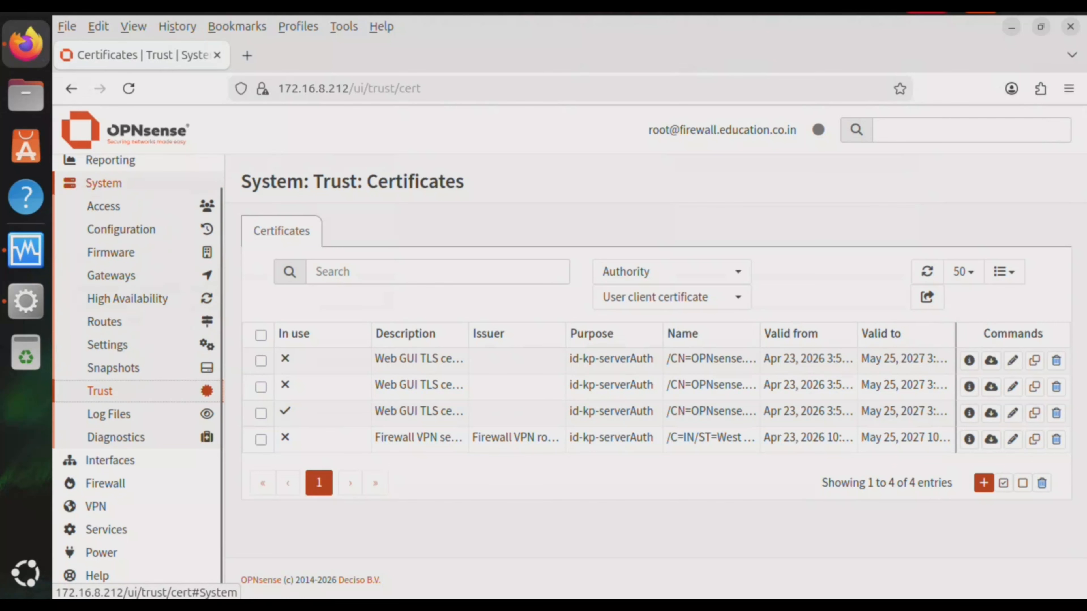
click(104, 183)
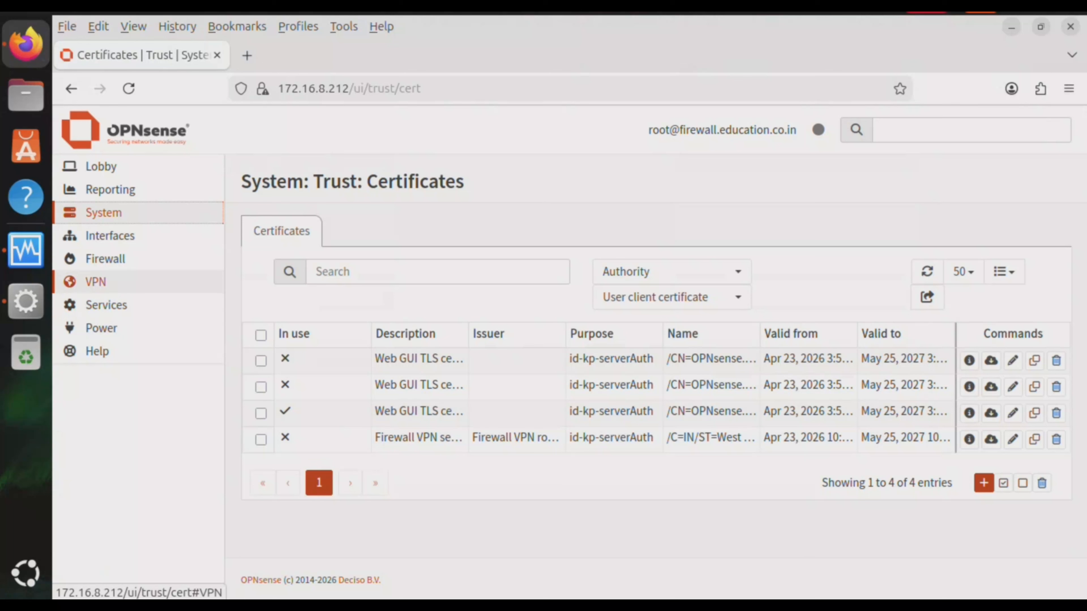
click(95, 281)
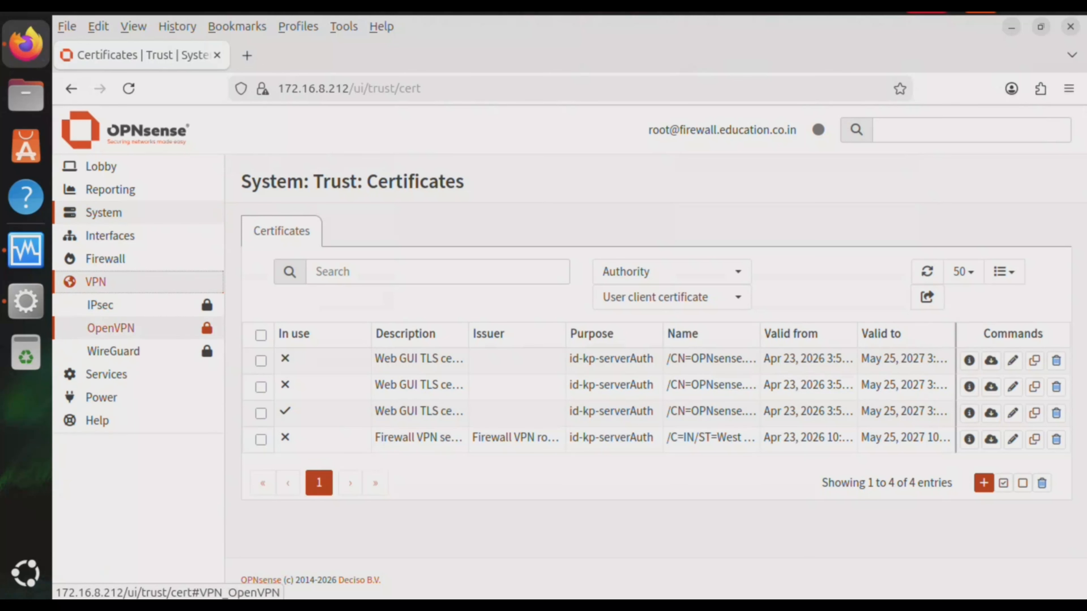
click(110, 328)
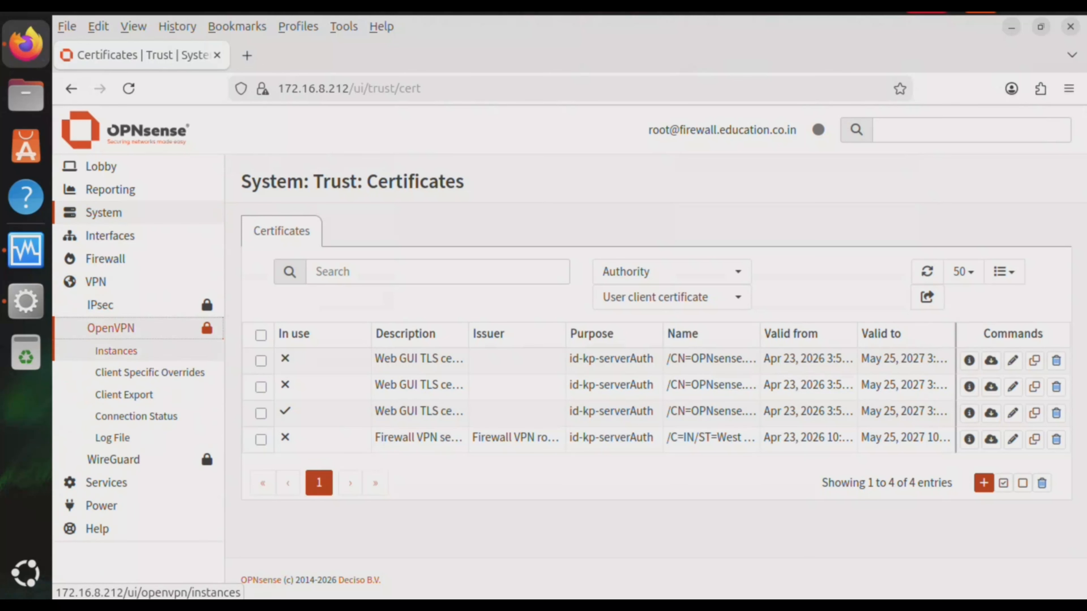
click(116, 351)
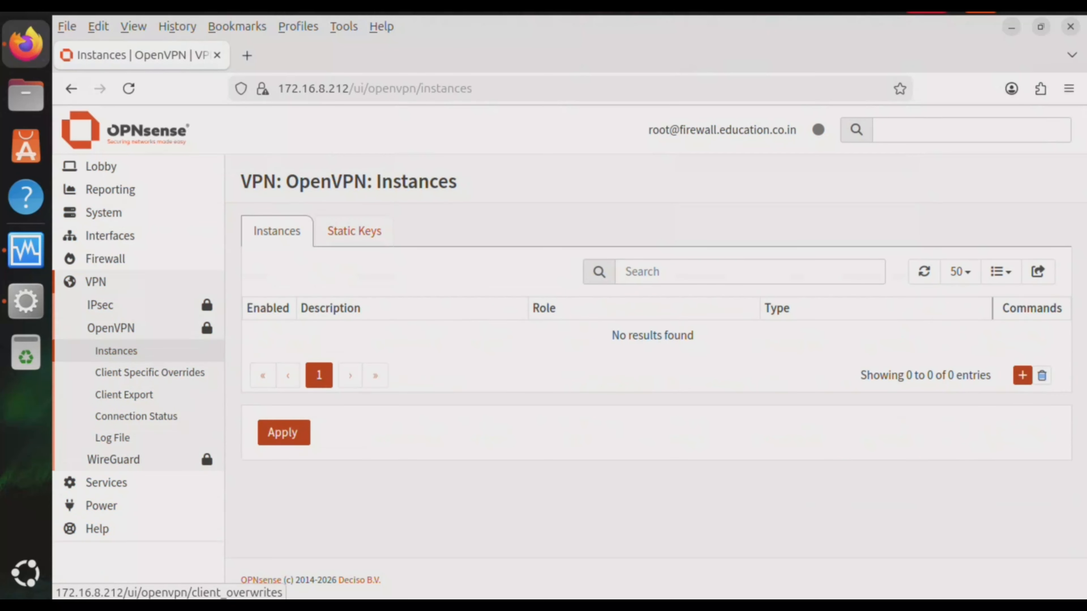
click(354, 230)
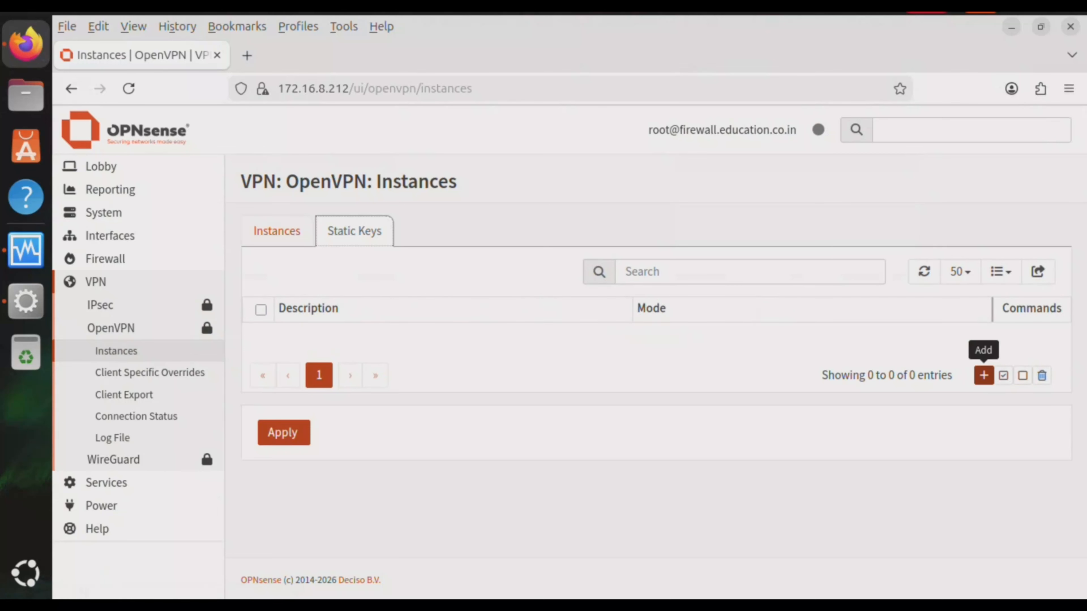
Create 'Firewall VPN static key' in auth mode with a newly generated key and save it
click(983, 375)
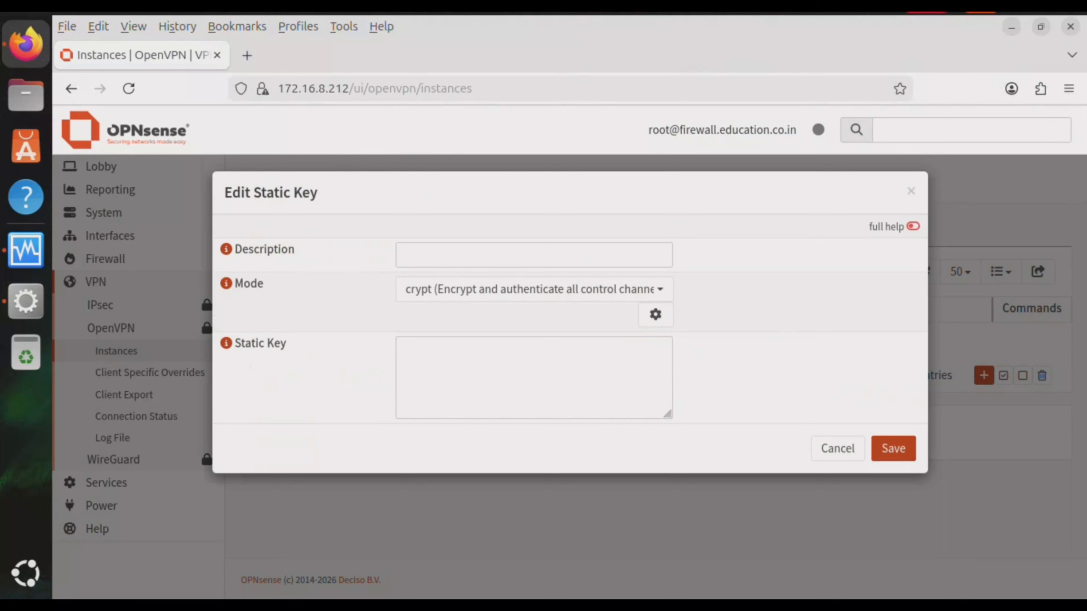
click(534, 255)
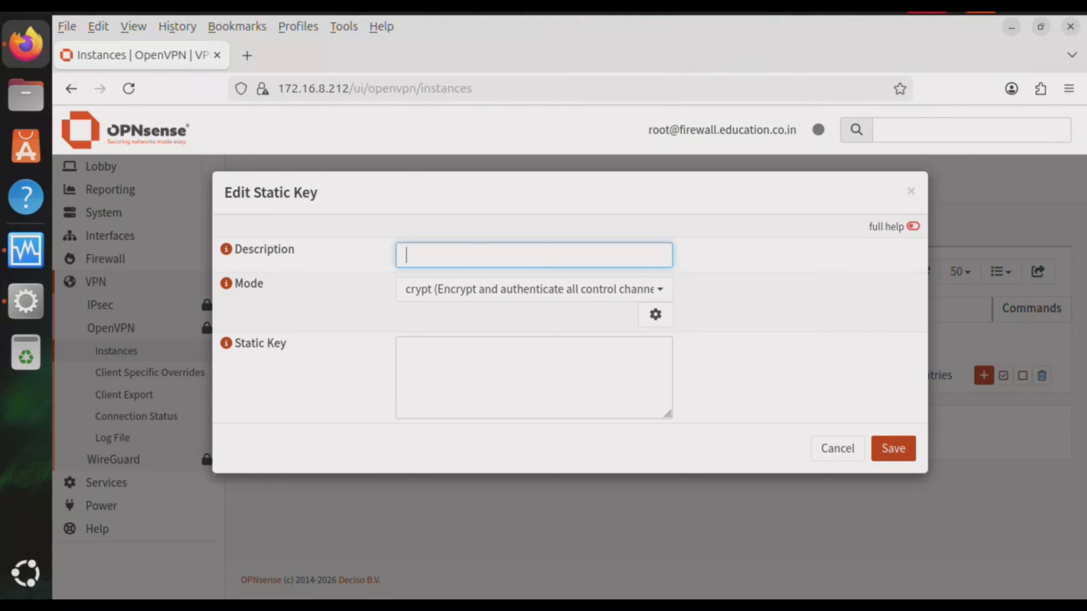
text(Firewall VPN static)
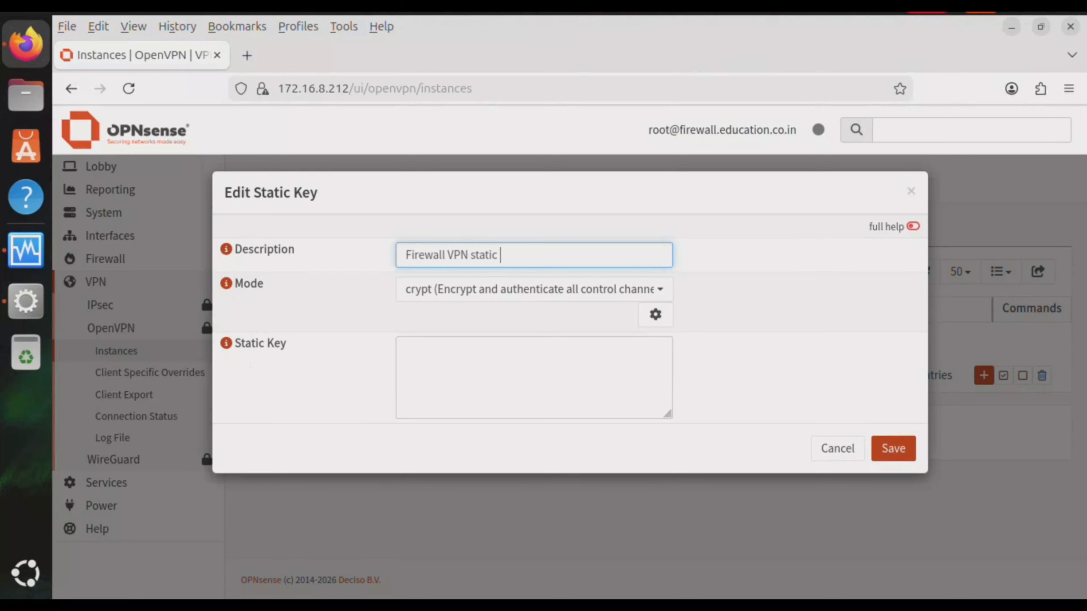
text( key)
click(531, 289)
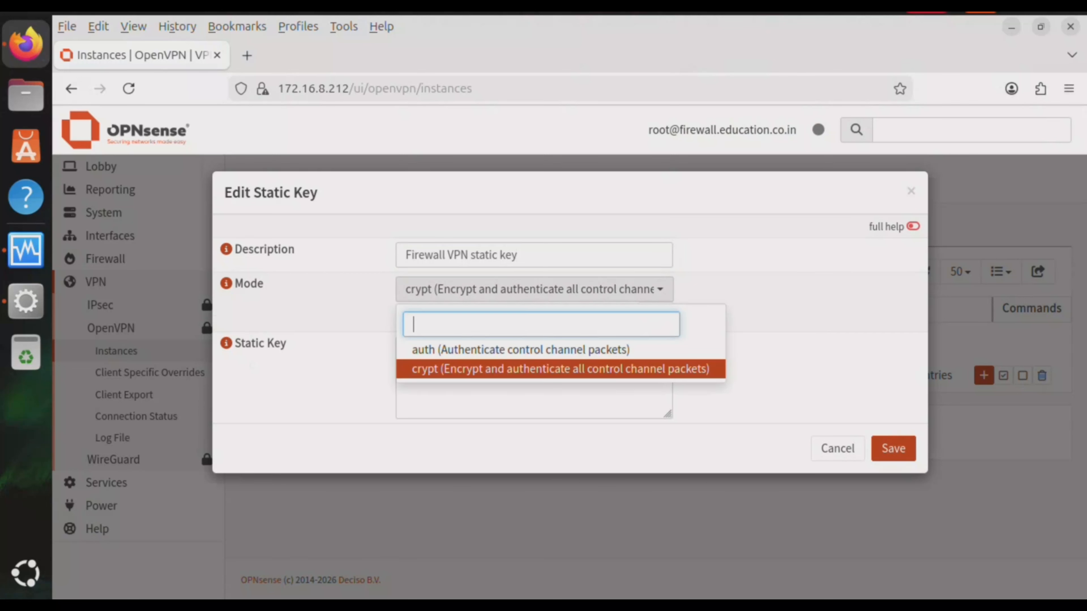
click(521, 350)
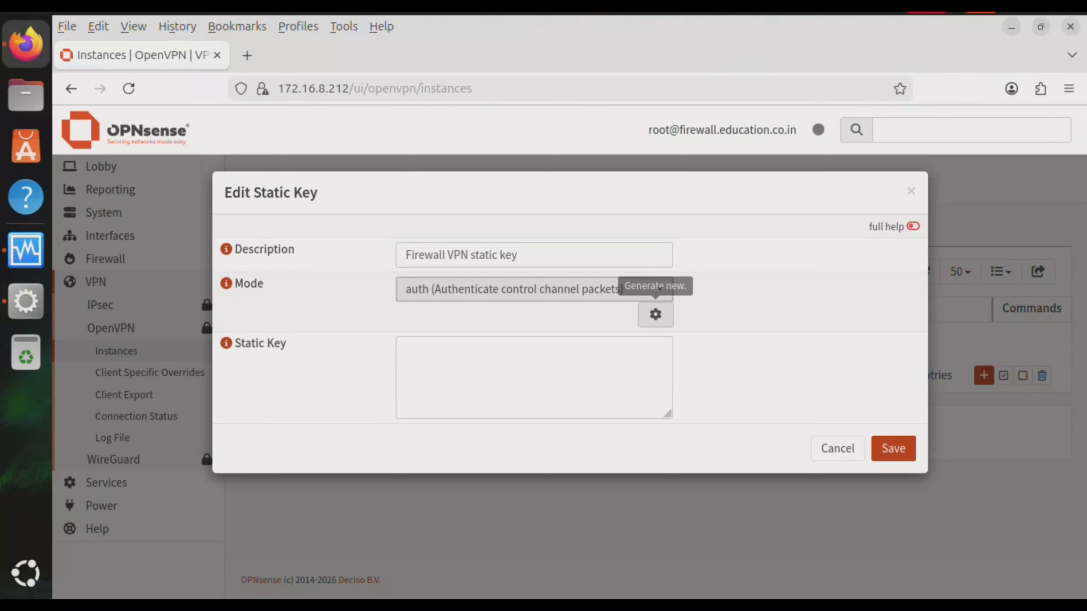
click(655, 314)
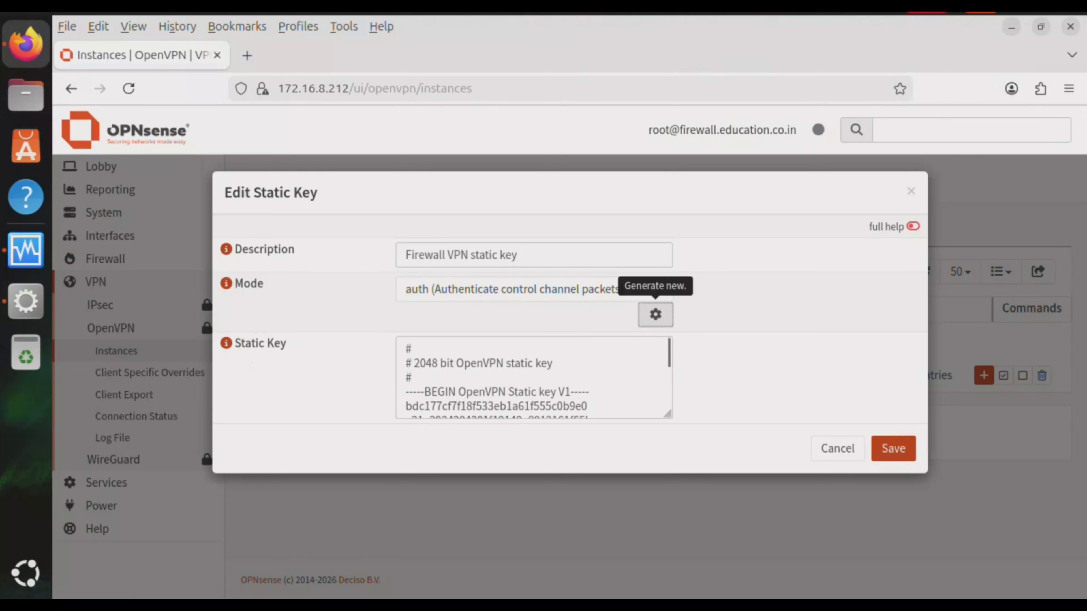
click(894, 449)
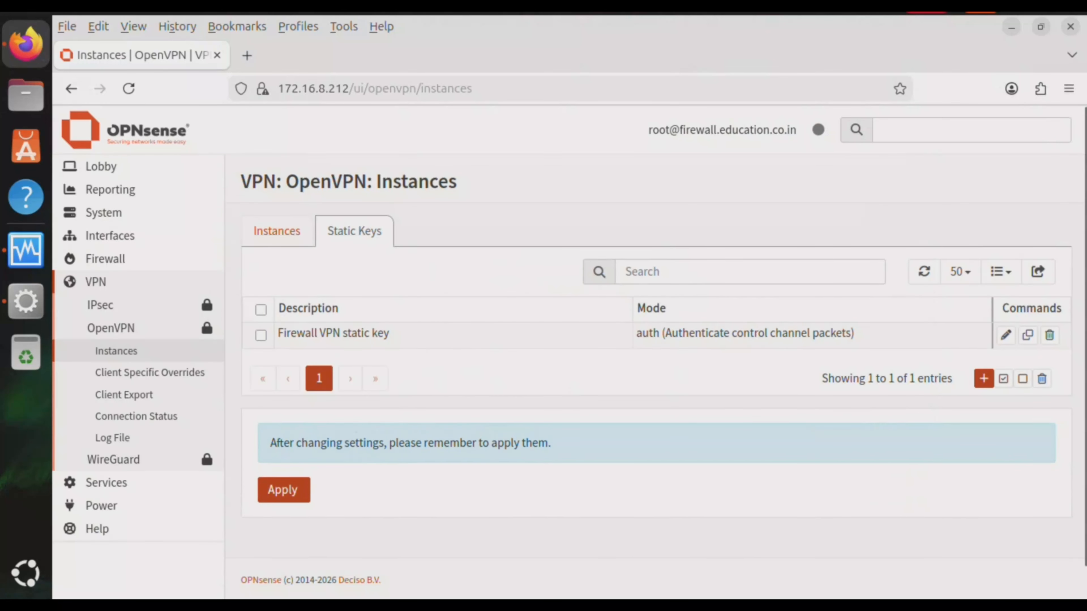
Apply the static key changes and begin adding a new OpenVPN instance
click(284, 491)
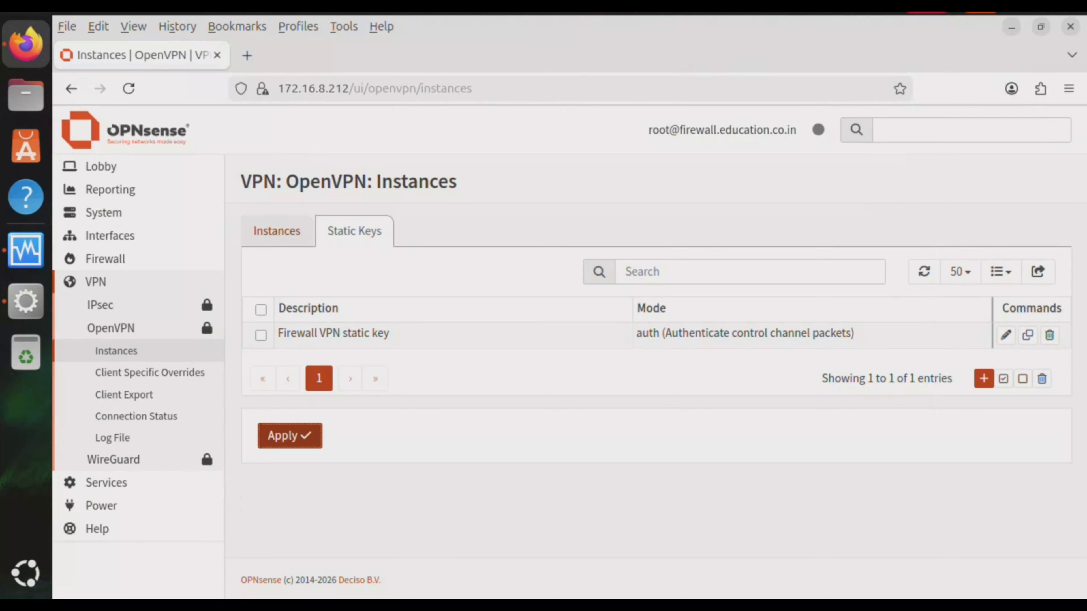
click(277, 230)
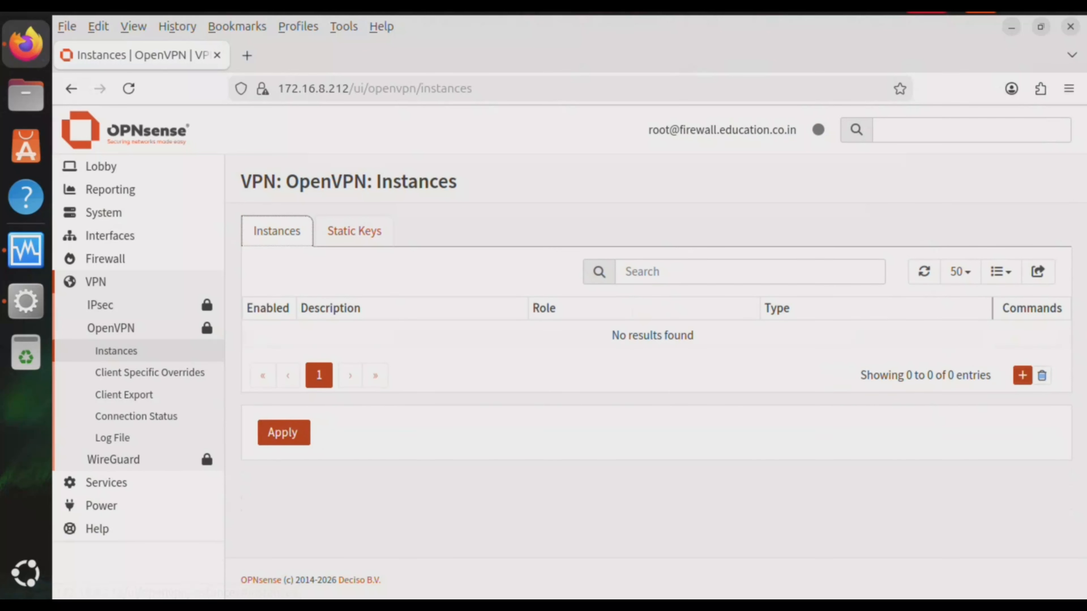
click(1022, 375)
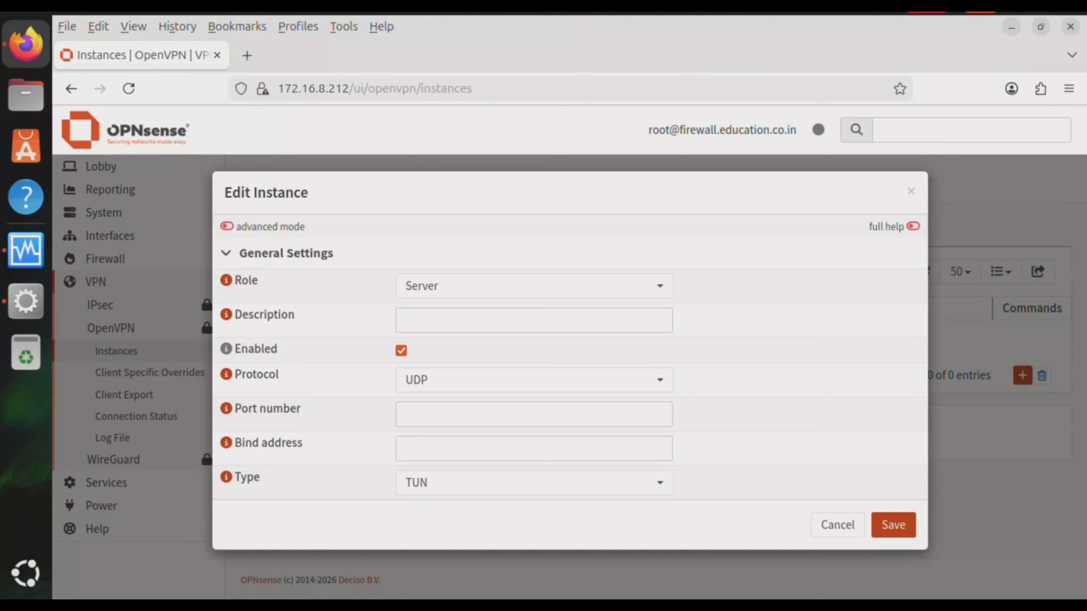
Describe the instance as 'Firewall VPN instance' using port 1194
click(535, 320)
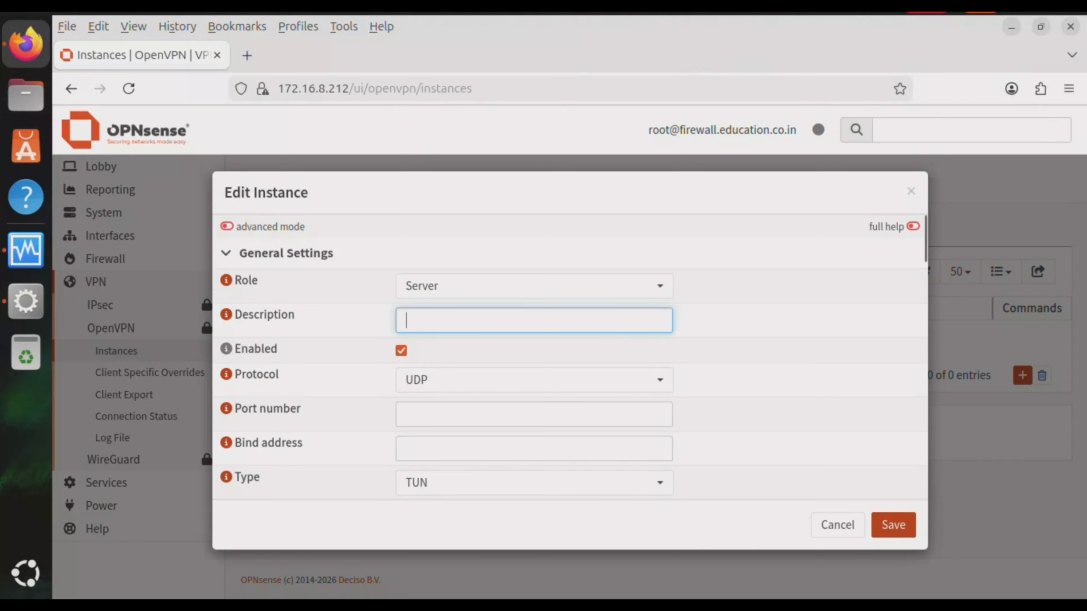
text(Firewall VPN)
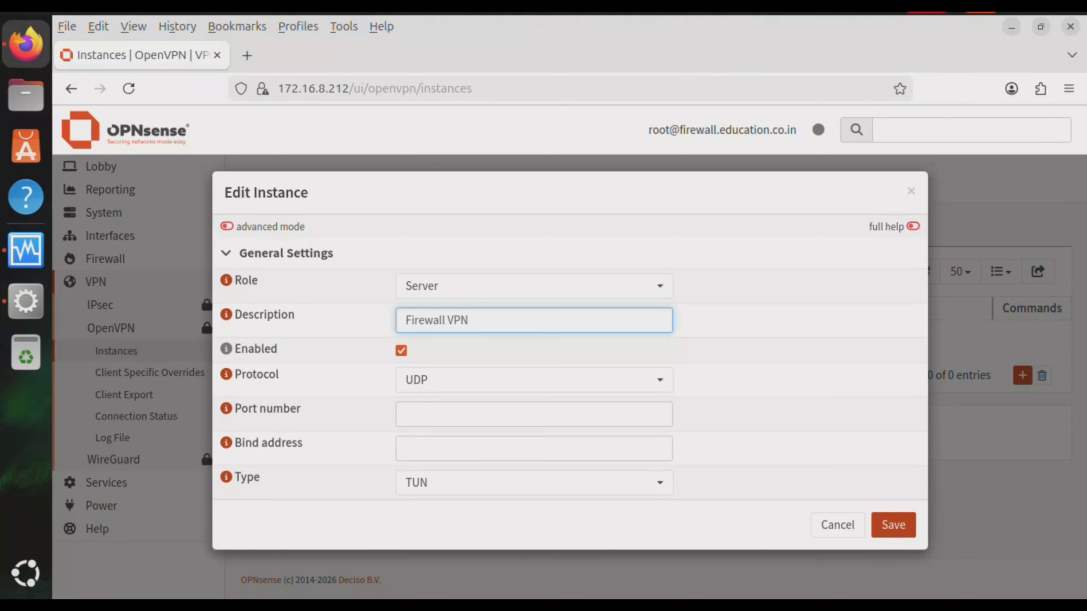
text( instance)
click(534, 414)
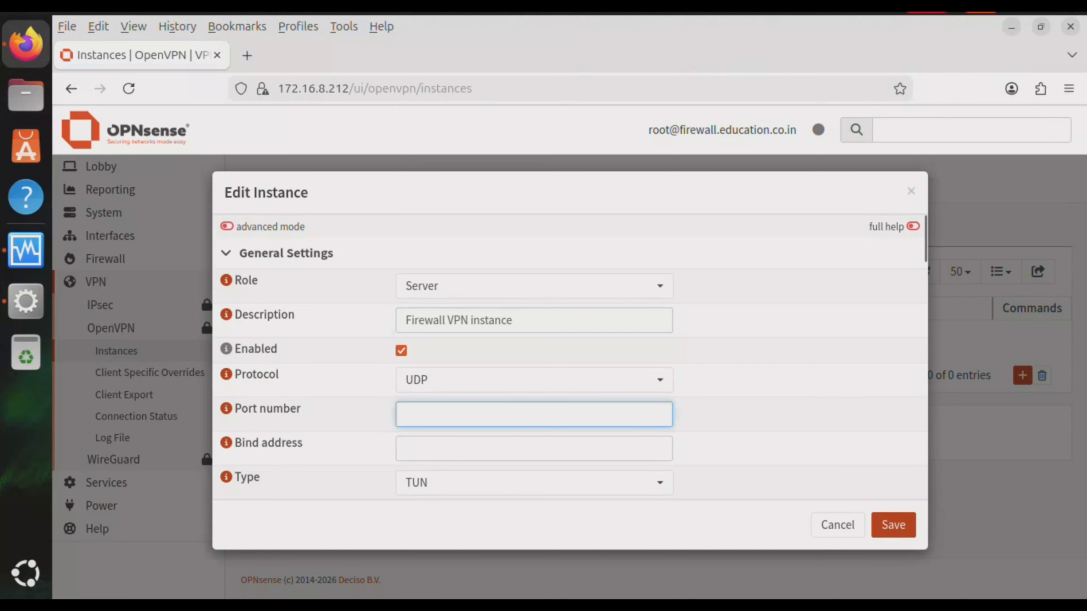
text(1194)
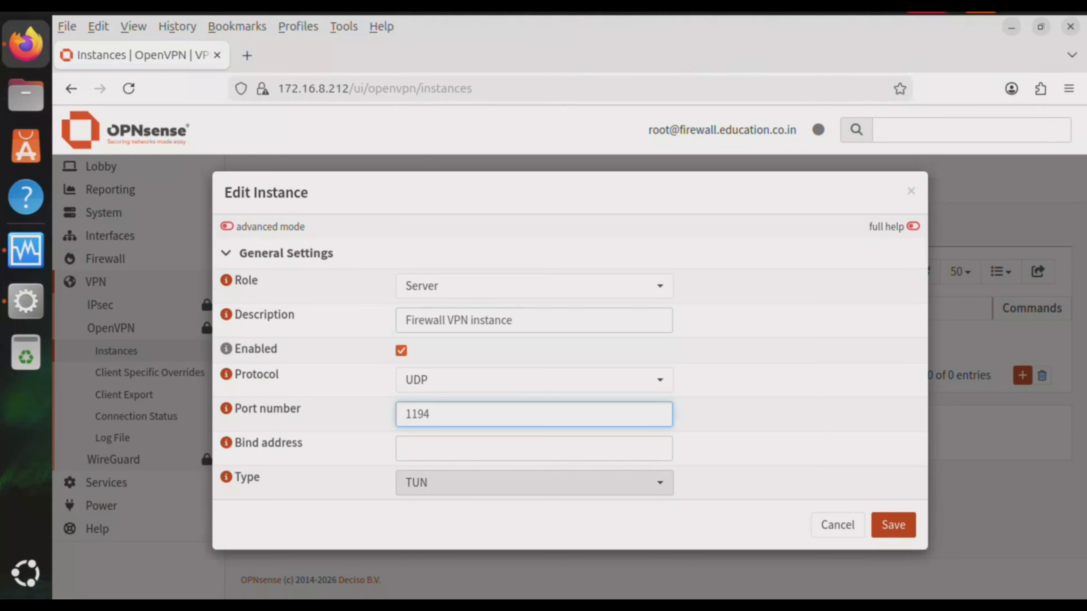
Set the IPv4 server tunnel network to 192.168.150.0/24
scroll(569, 357, down, 5)
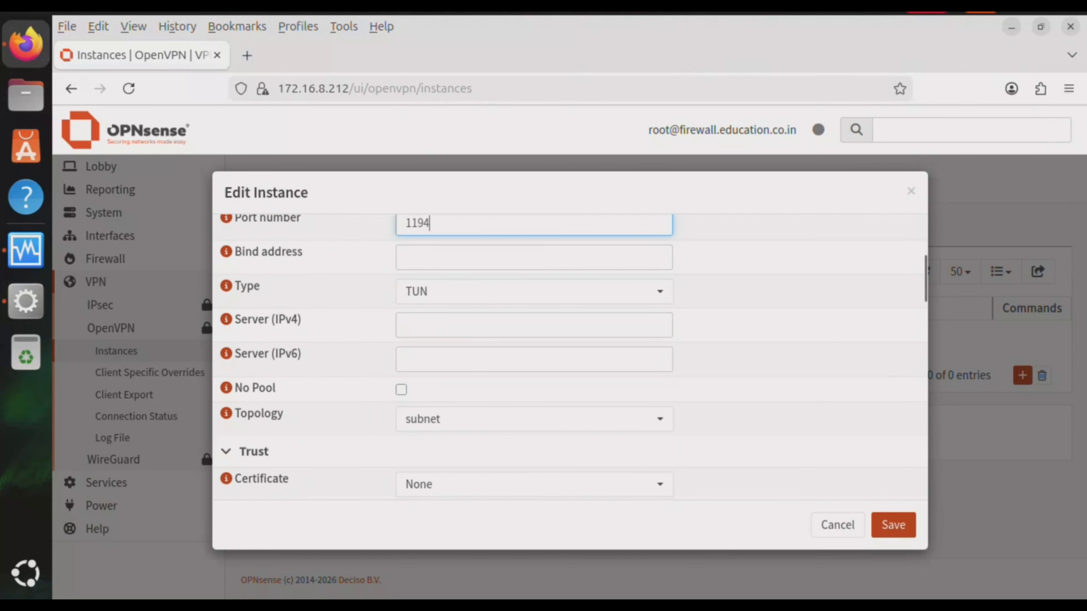
click(406, 326)
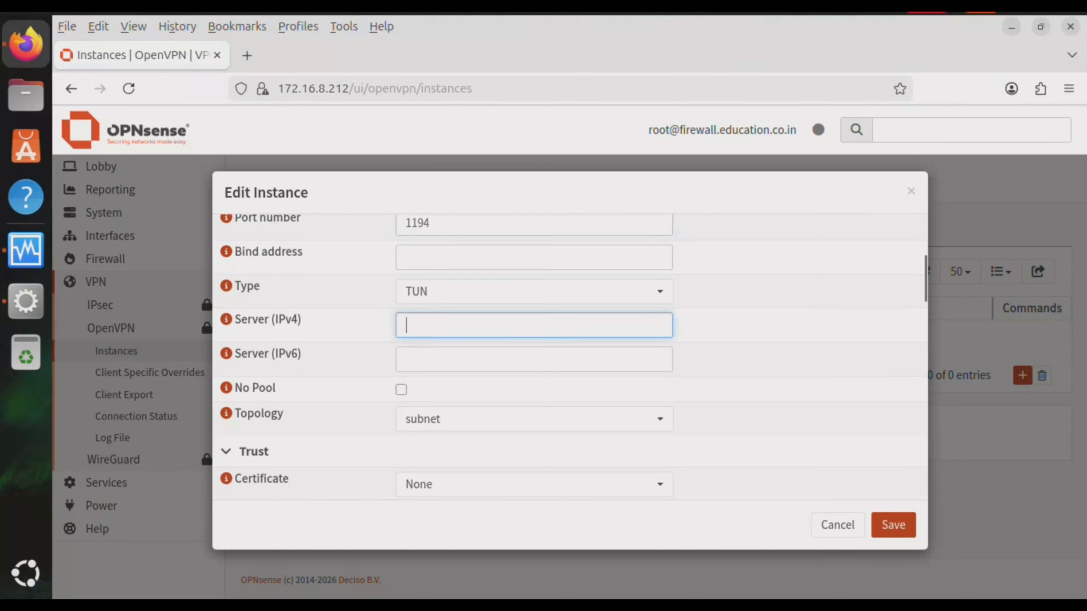
text(192.168.150)
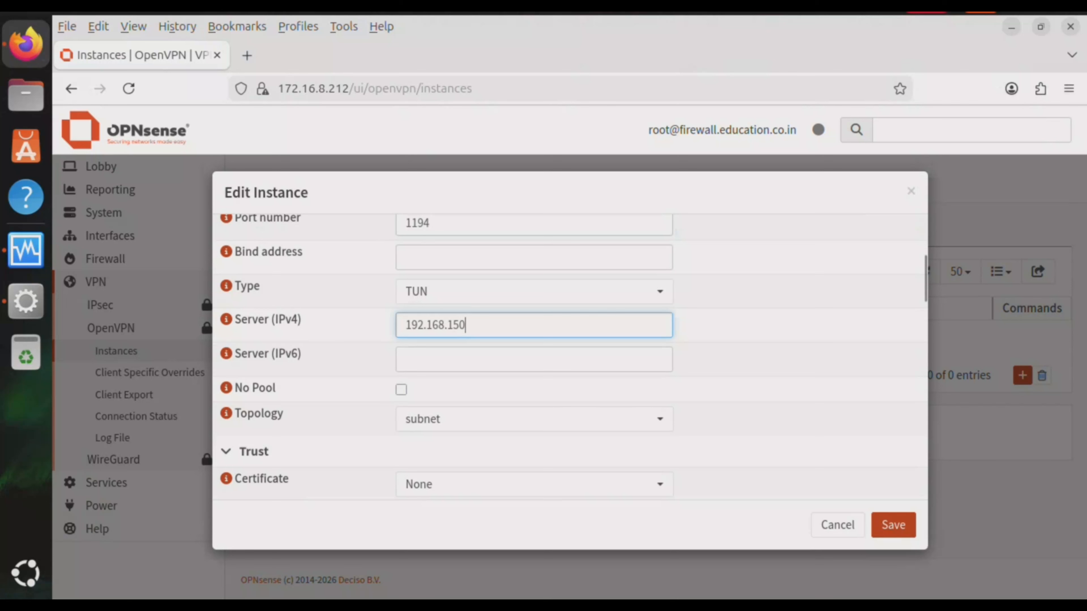
text(.0/24)
click(770, 334)
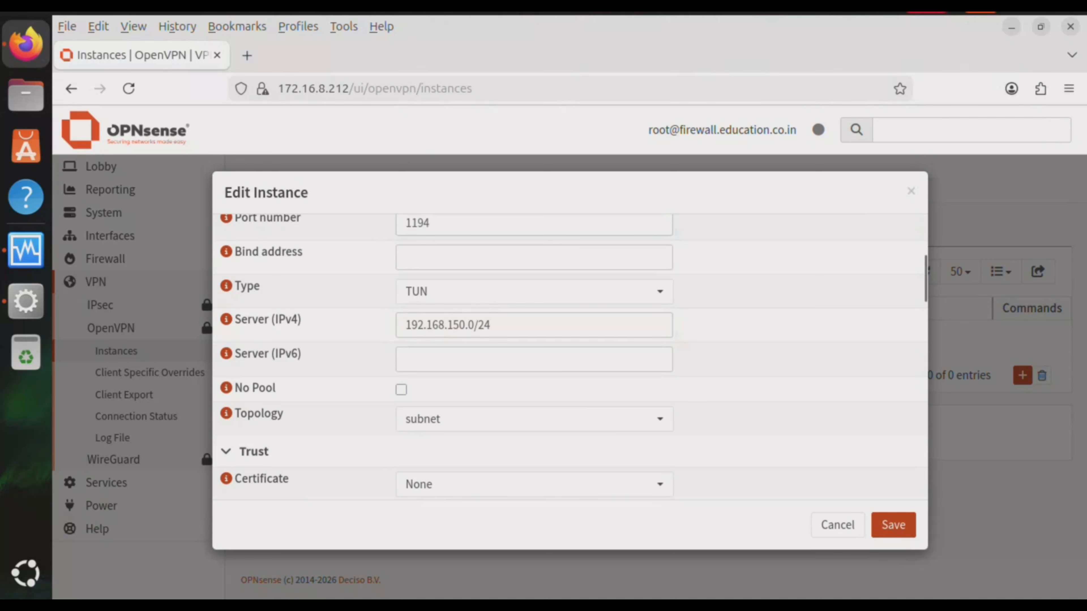
Select the Firewall VPN server certificate, keep depth Do Not Check, and choose Firewall VPN static key
scroll(569, 359, down, 2)
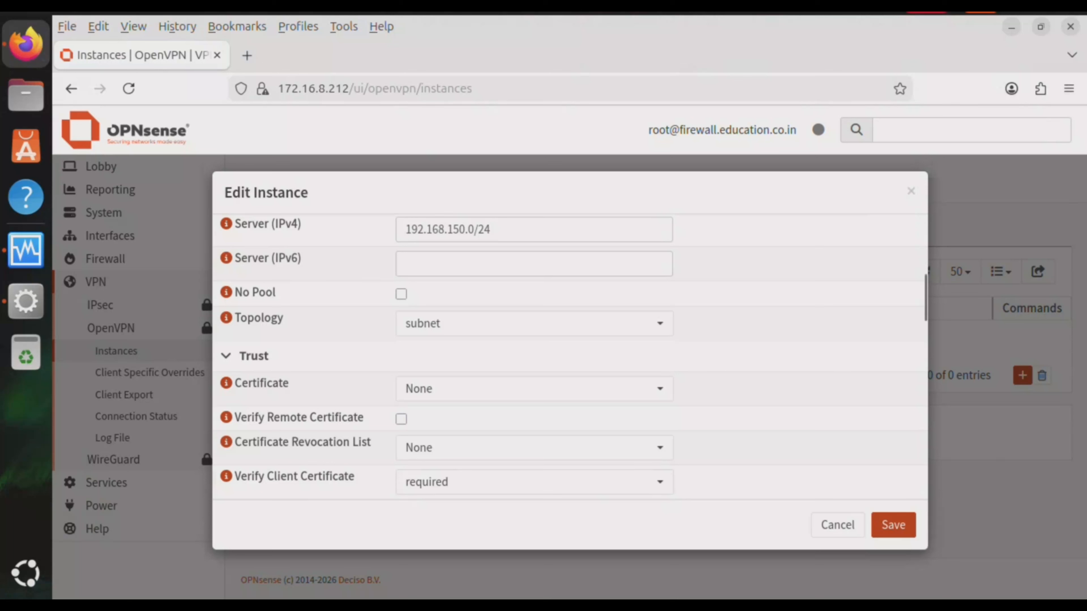
click(534, 389)
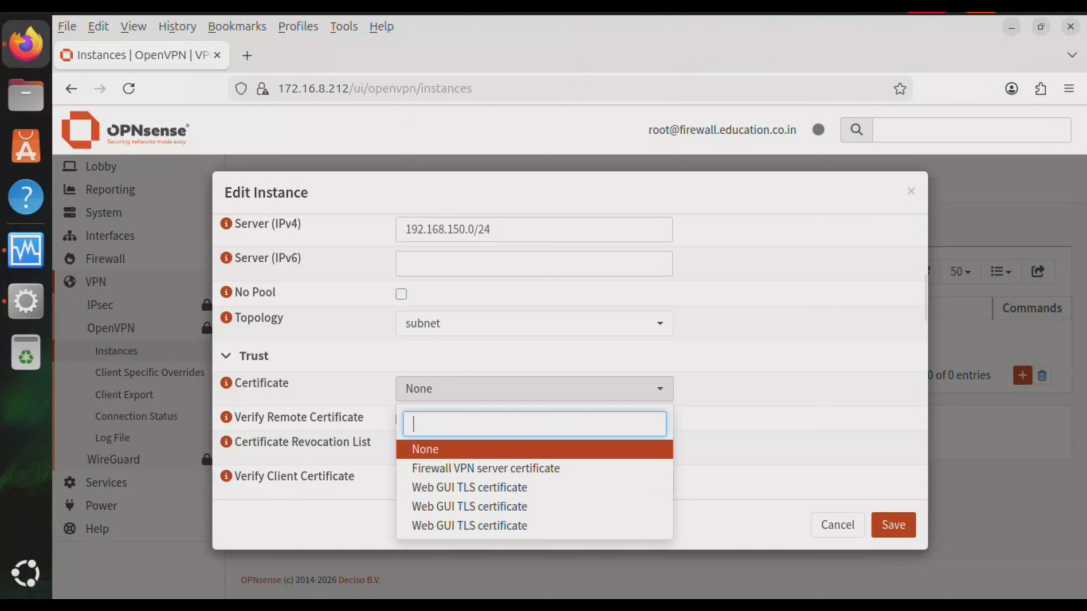
click(486, 469)
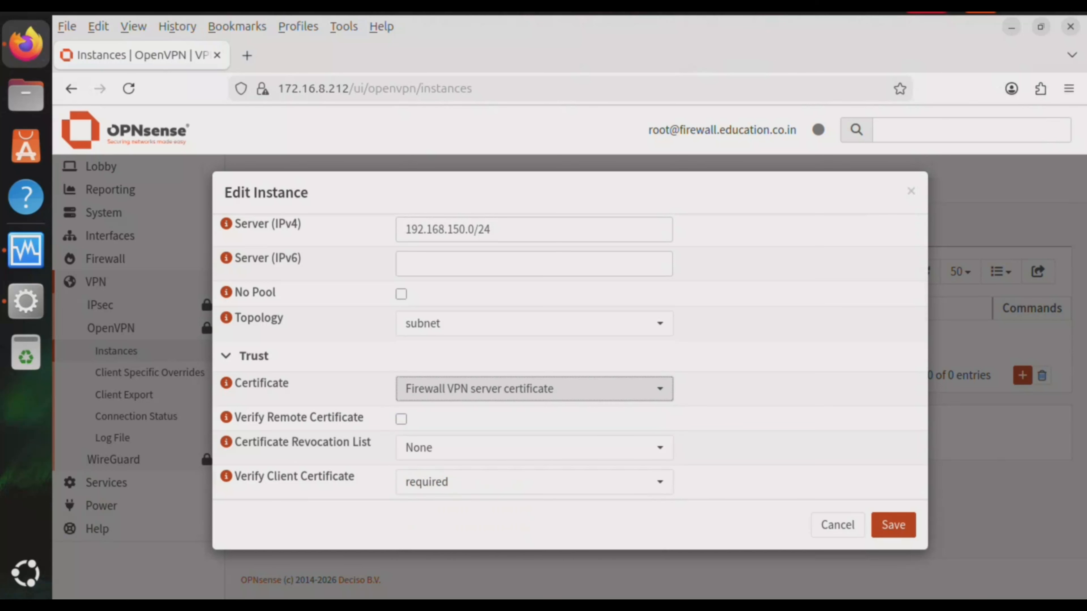
scroll(570, 360, down, 3)
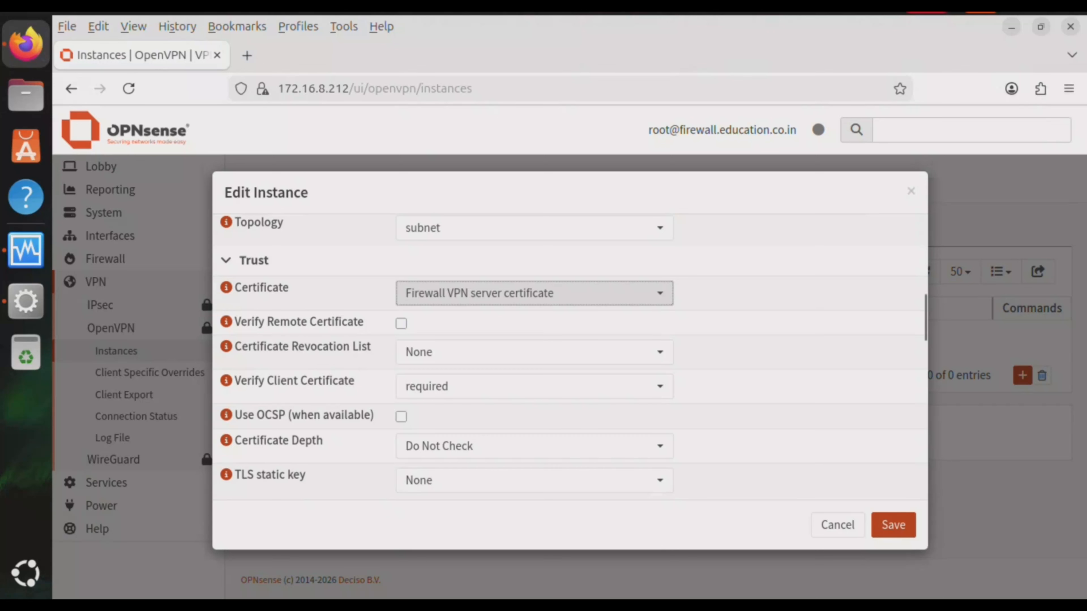
scroll(569, 355, down, 2)
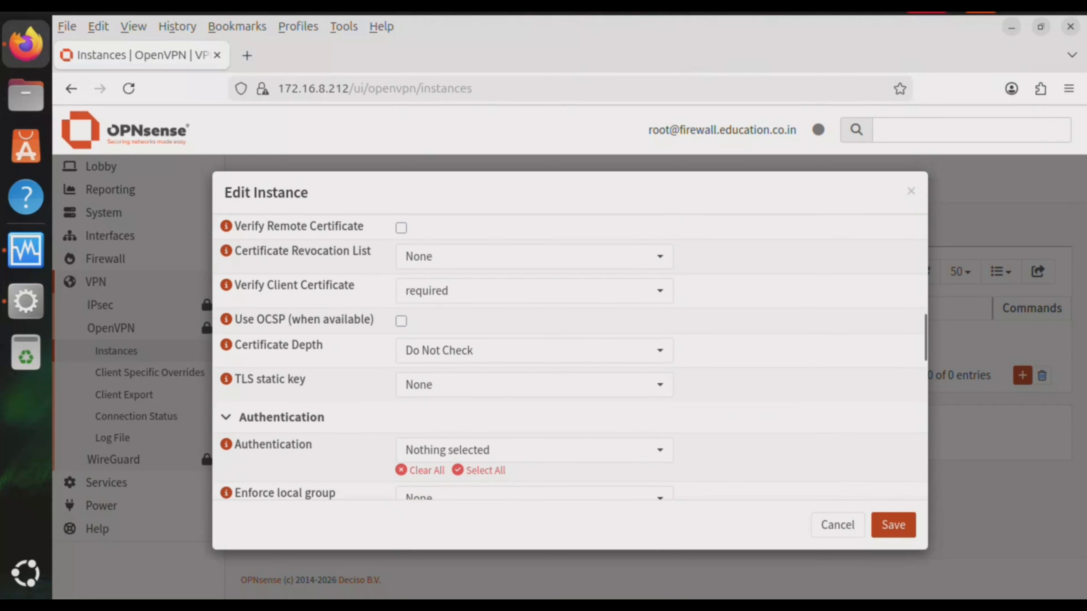
click(530, 350)
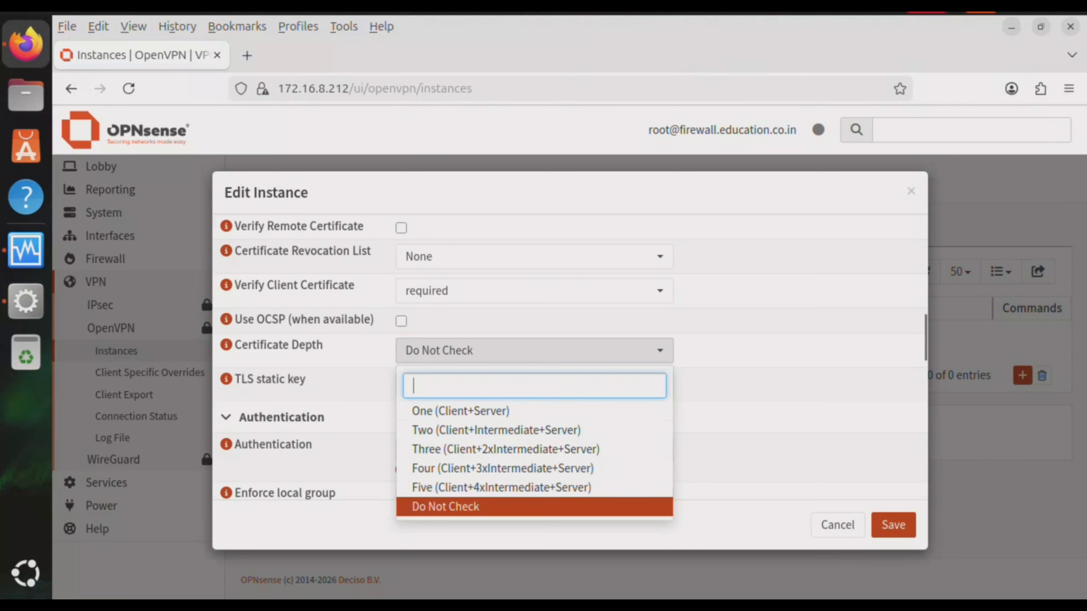
click(445, 506)
click(534, 385)
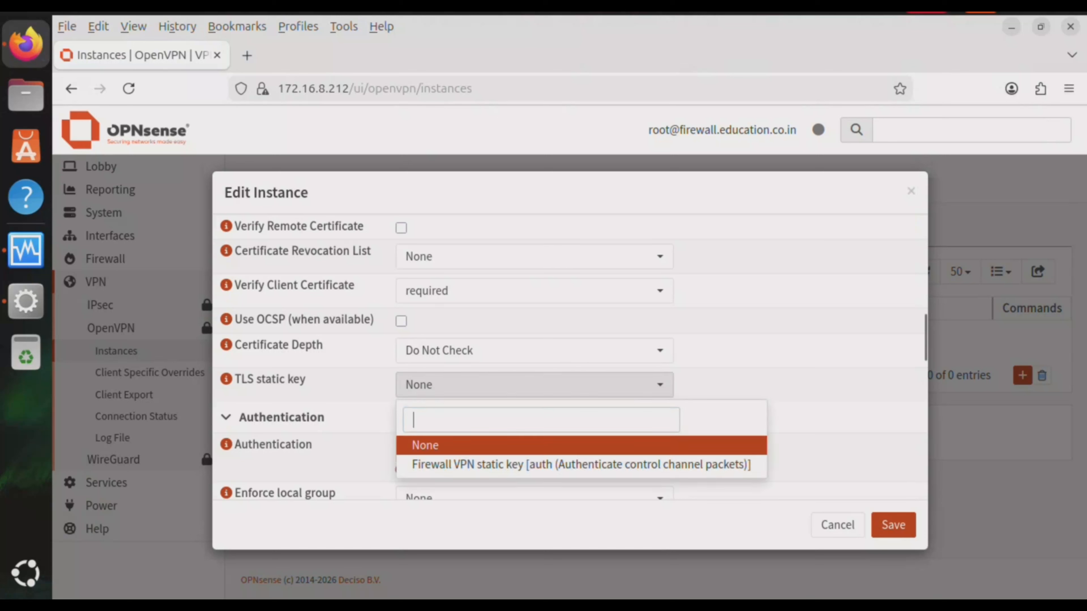
click(581, 465)
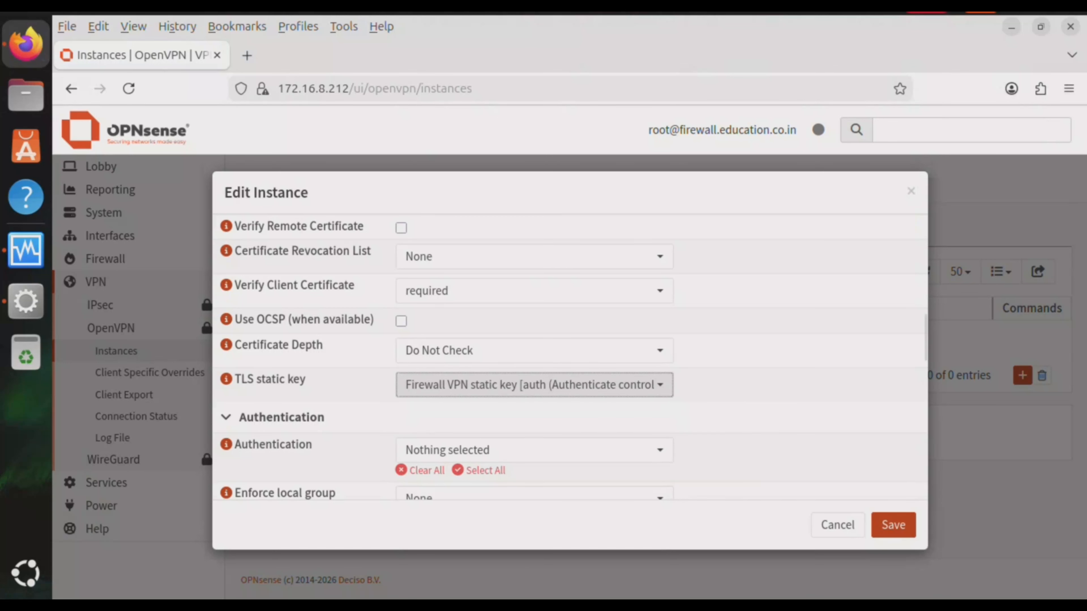
Use Local Database authentication and set Strict User/CN Matching to Yes
scroll(534, 364, down, 3)
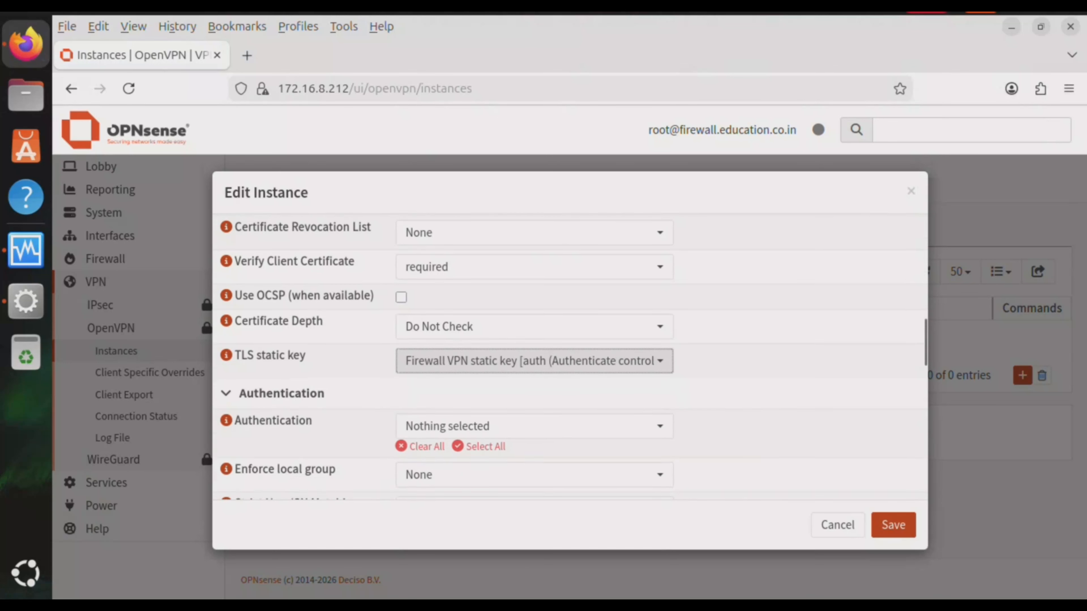
click(534, 354)
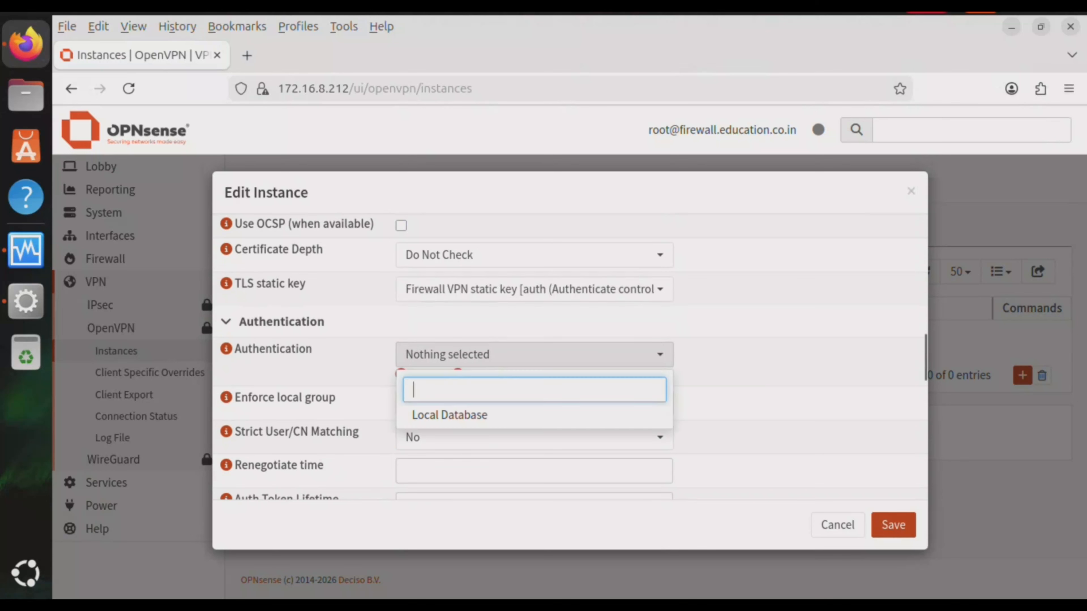
click(449, 415)
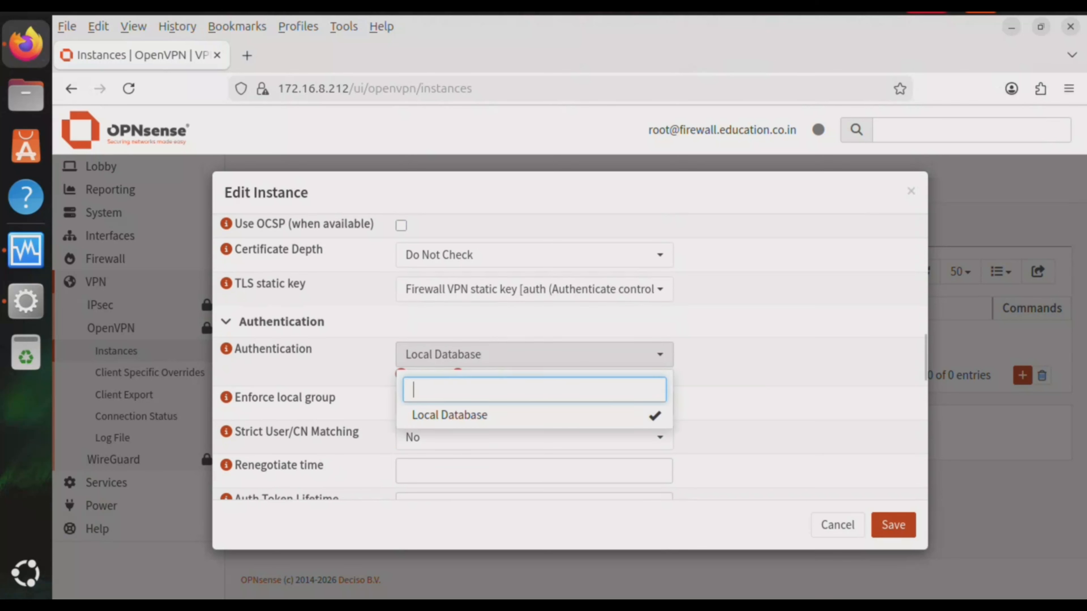
key(Escape)
scroll(534, 364, down, 3)
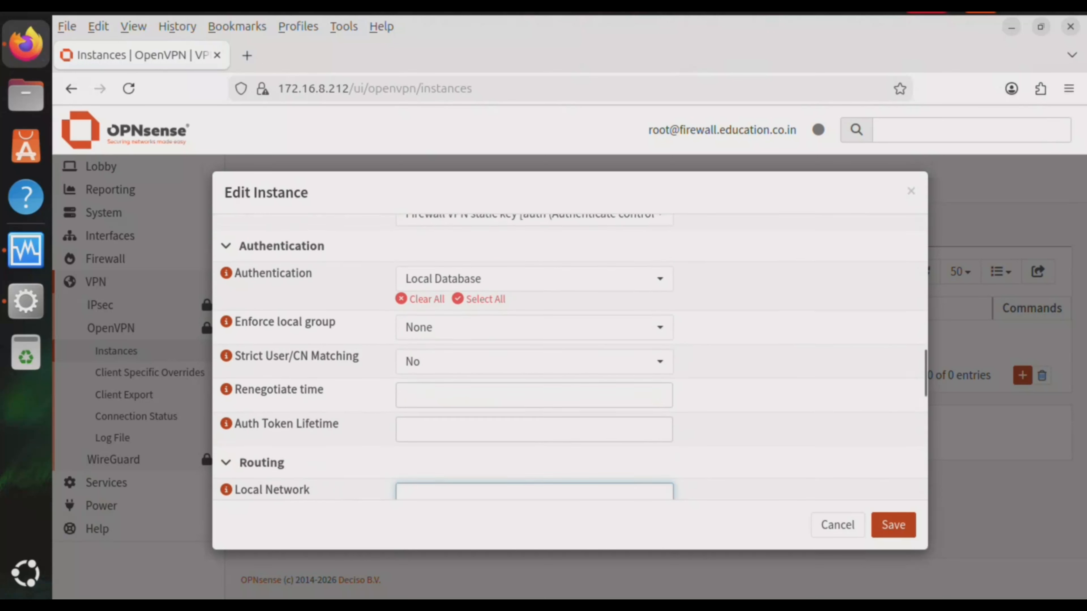
click(534, 341)
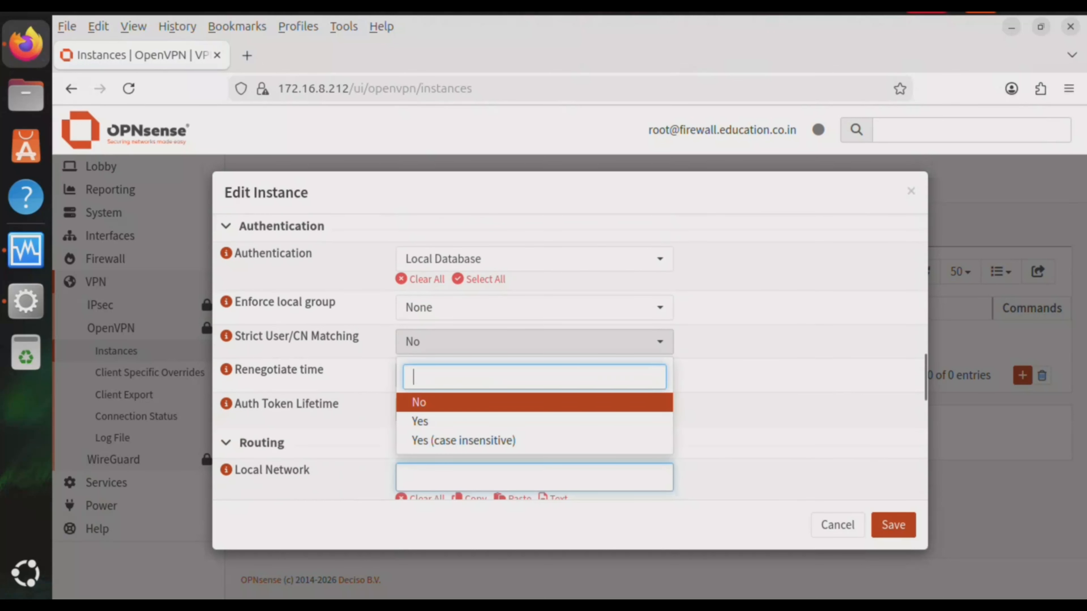
key(Down)
key(Return)
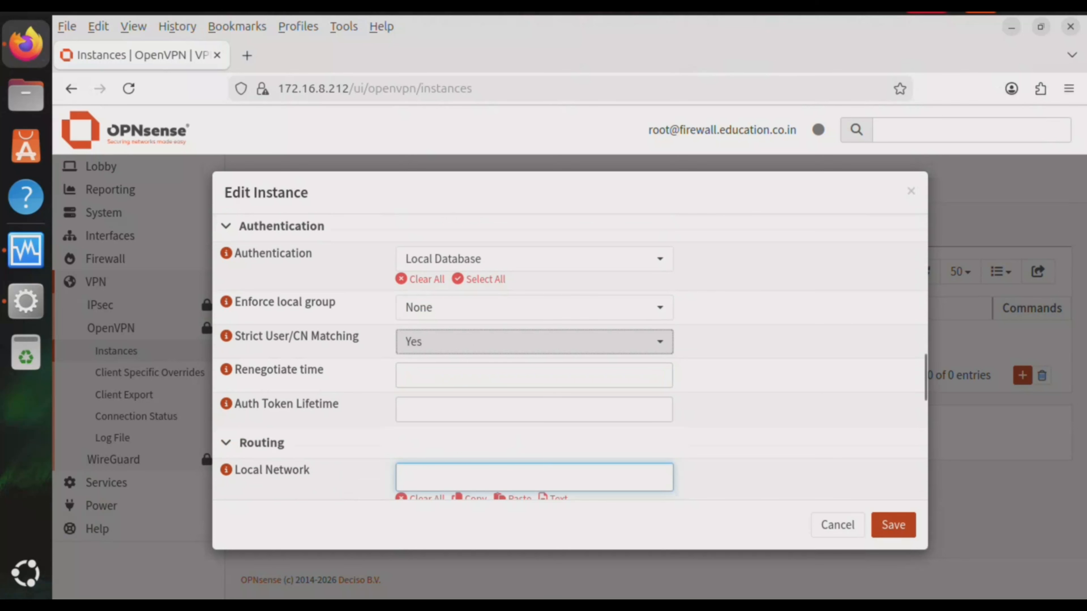
Add local network 172.16.8.0/24 and save the OpenVPN server instance
scroll(569, 360, down, 9)
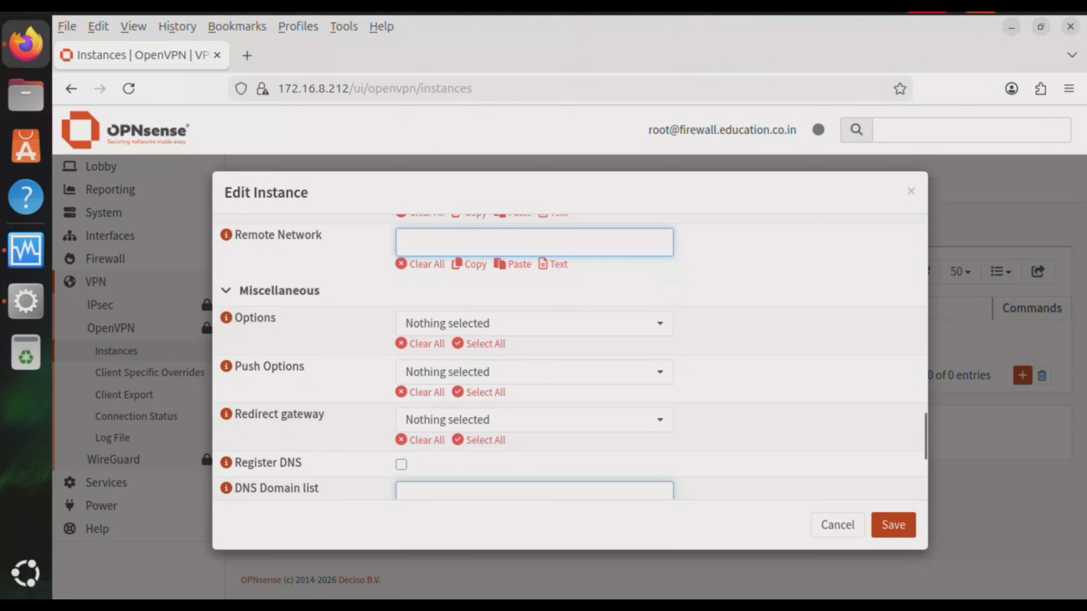
scroll(569, 360, up, 6)
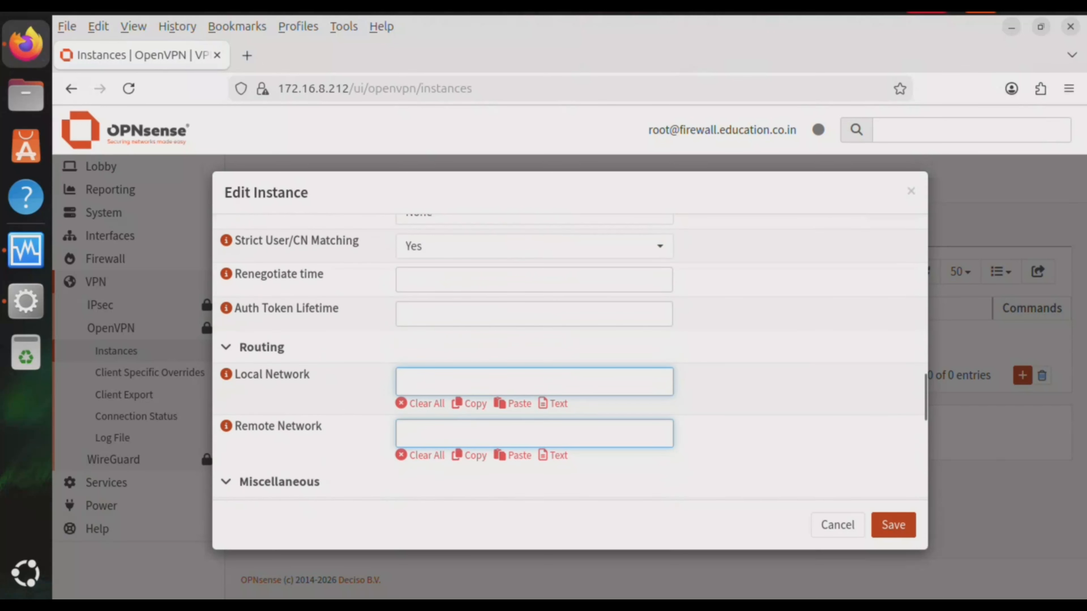
text(172.168)
key(BackSpace)
text(.0)
key(BackSpace)
text(8.0/24)
key(Tab)
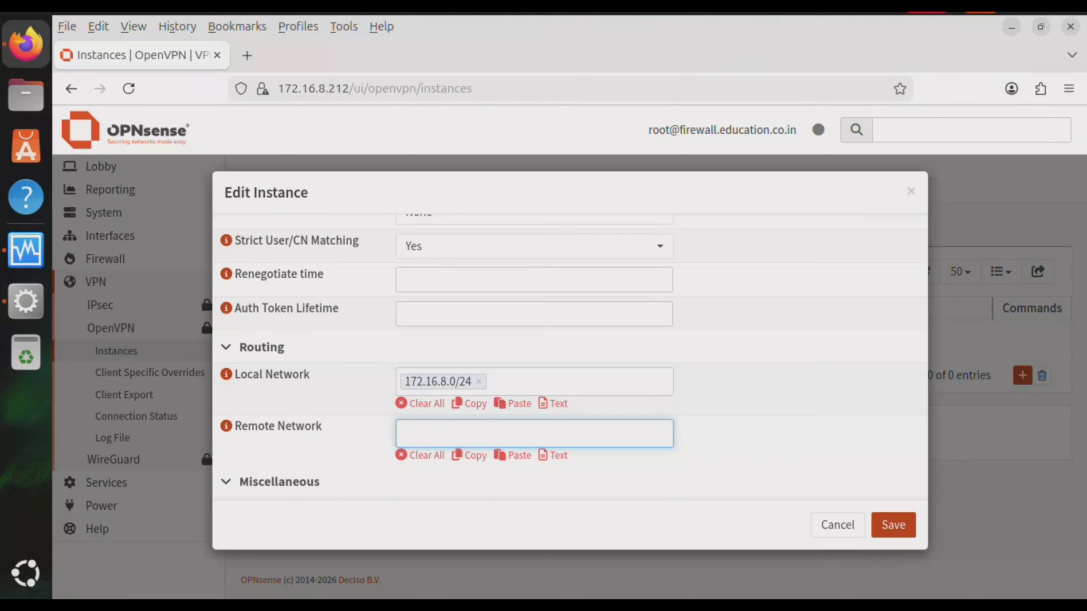
click(893, 524)
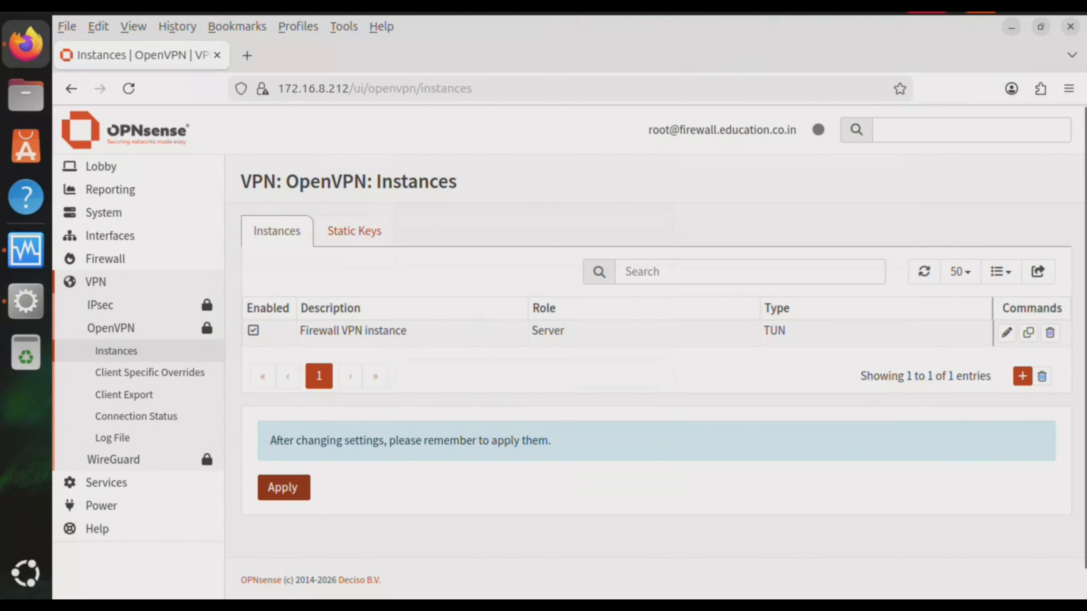
Apply the new Firewall VPN instance and go to Interfaces > Assignments
click(283, 487)
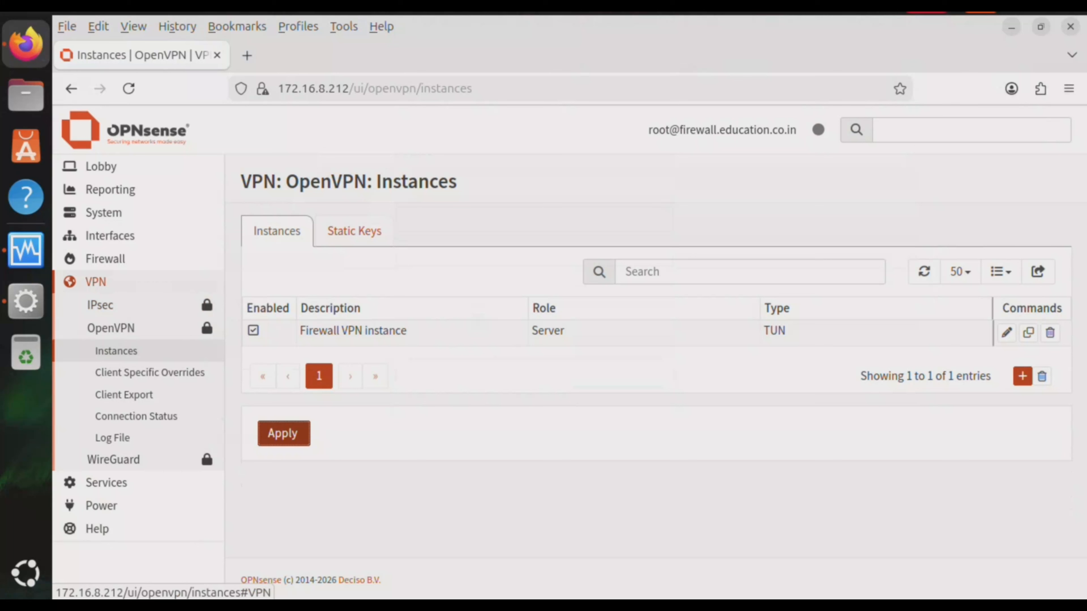
click(110, 236)
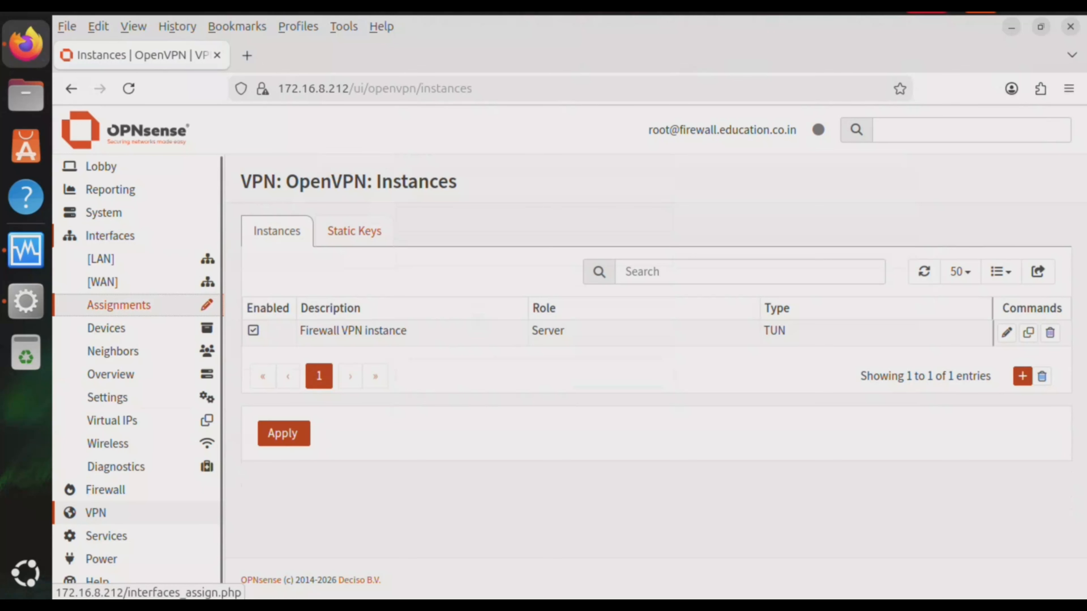
click(119, 305)
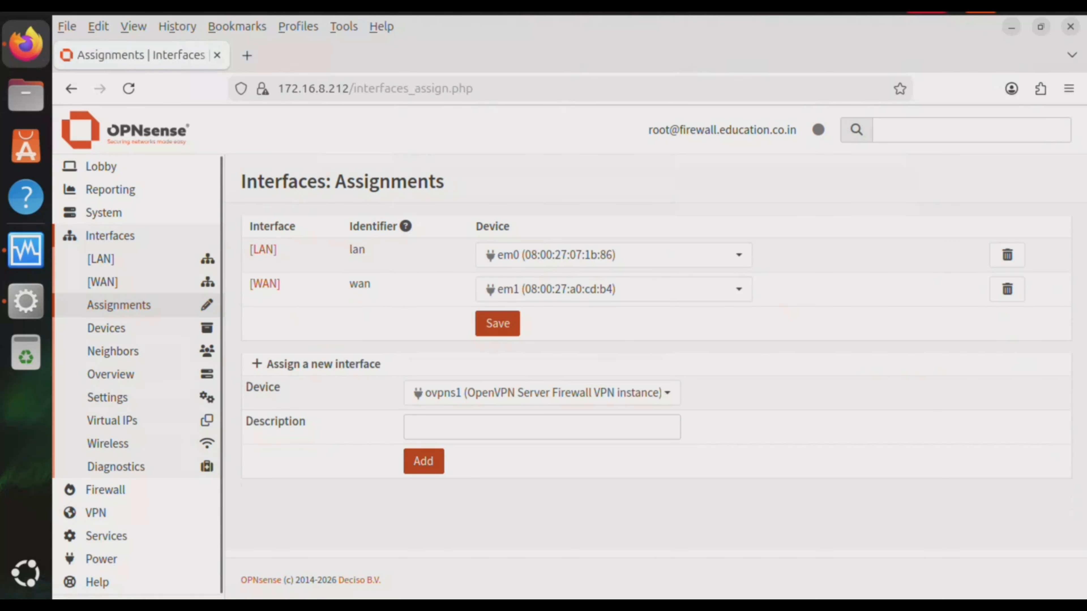
Add ovpns1 as a new interface described VPN_WAN and save the assignments
click(541, 427)
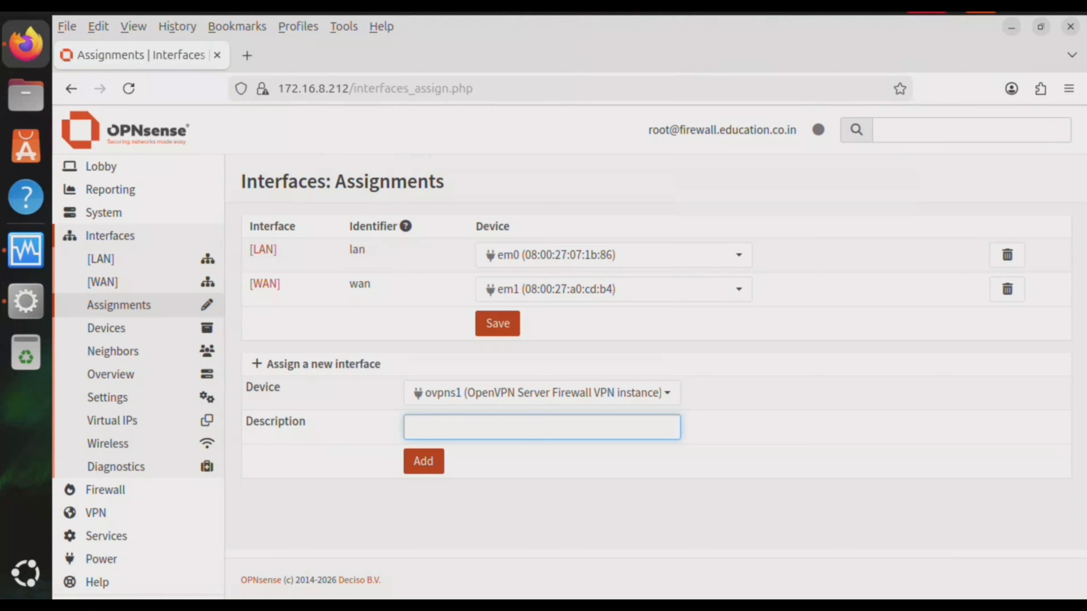
text(VPN_WAN)
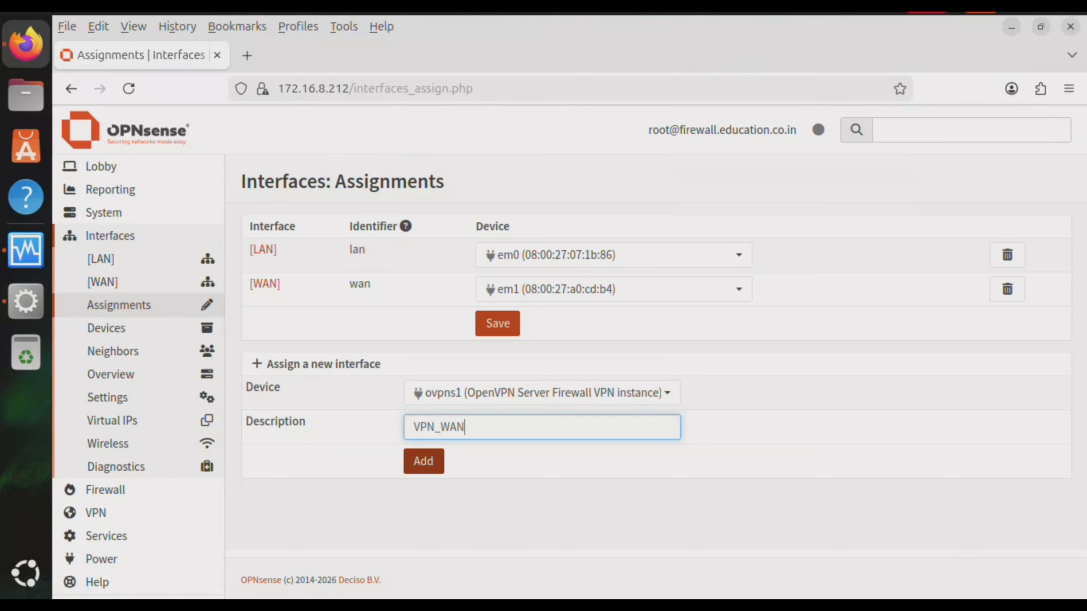
key(Return)
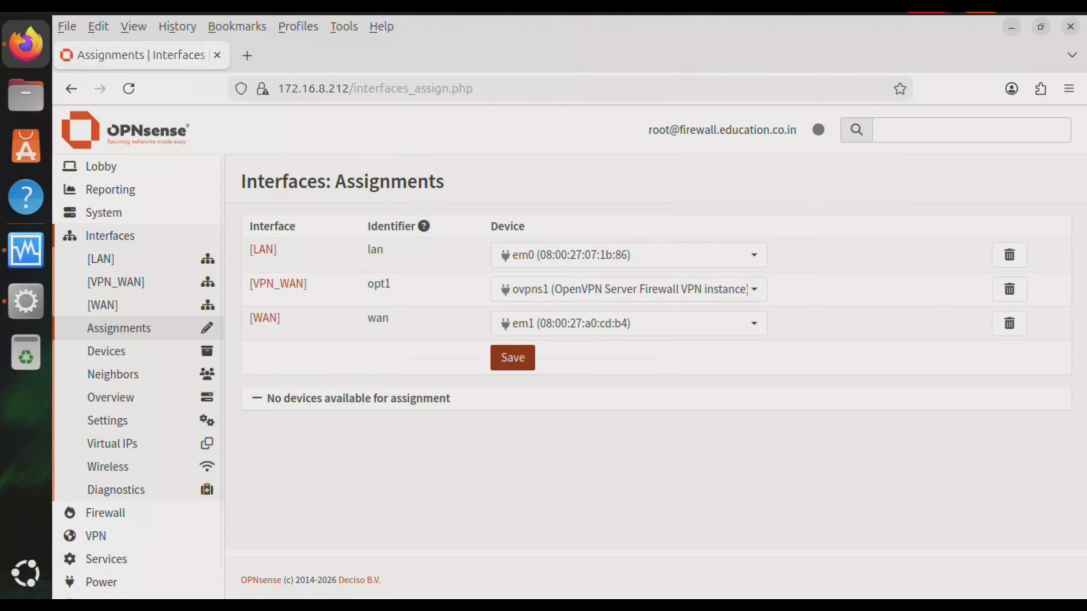
click(513, 358)
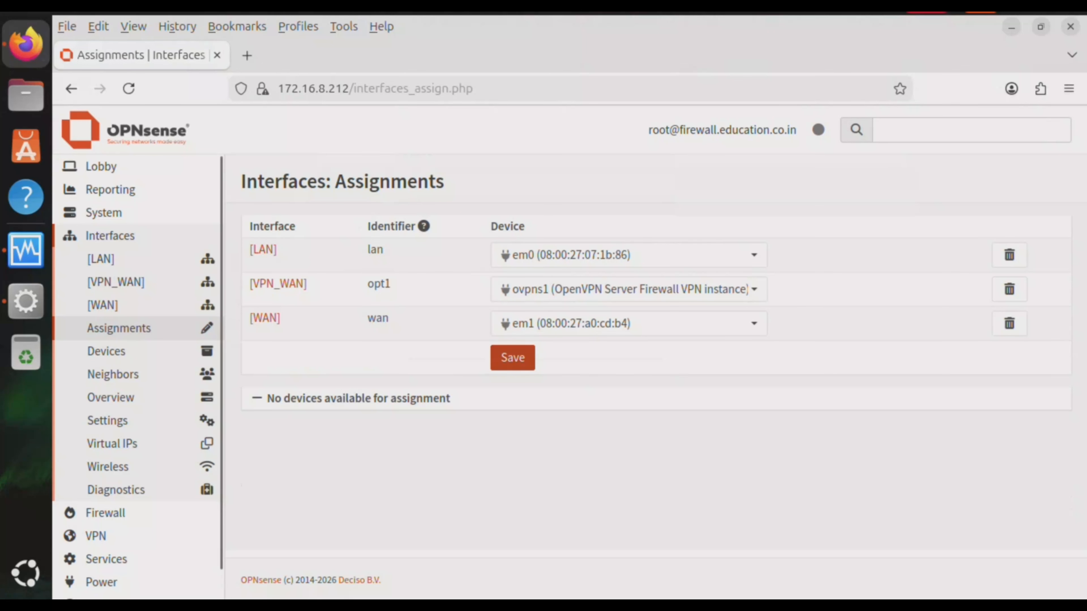
click(278, 284)
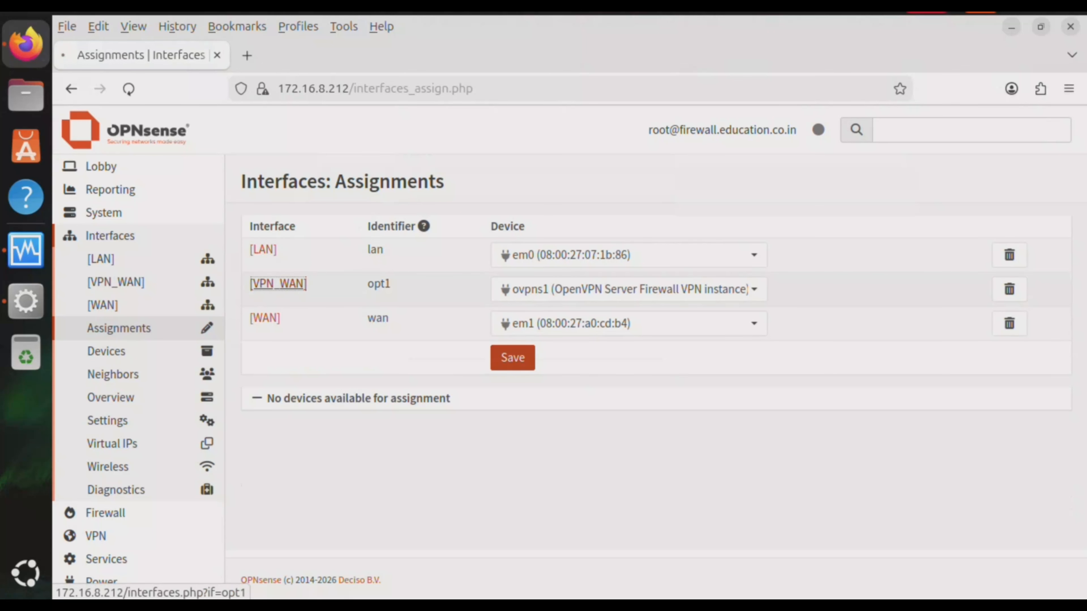
Enable the VPN_WAN (opt1) interface, save it, and apply the change
click(446, 263)
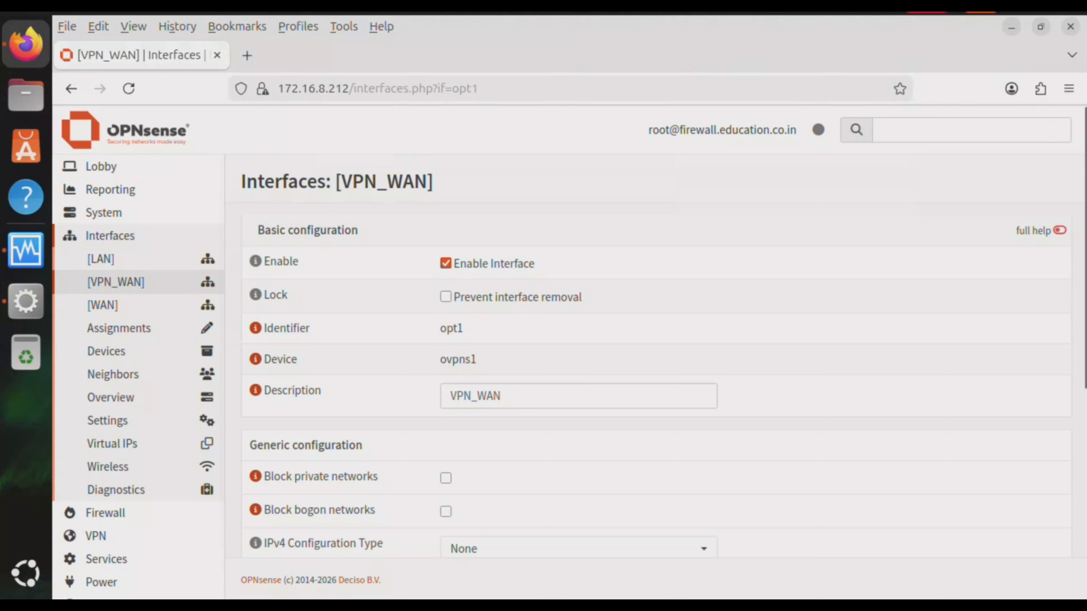
scroll(655, 355, down, 8)
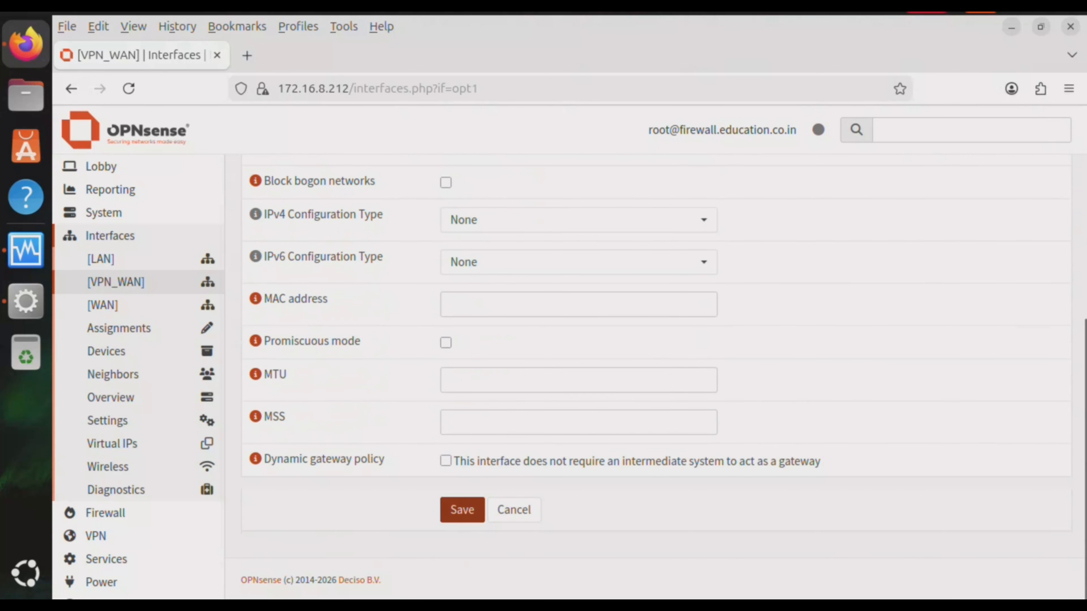
click(462, 509)
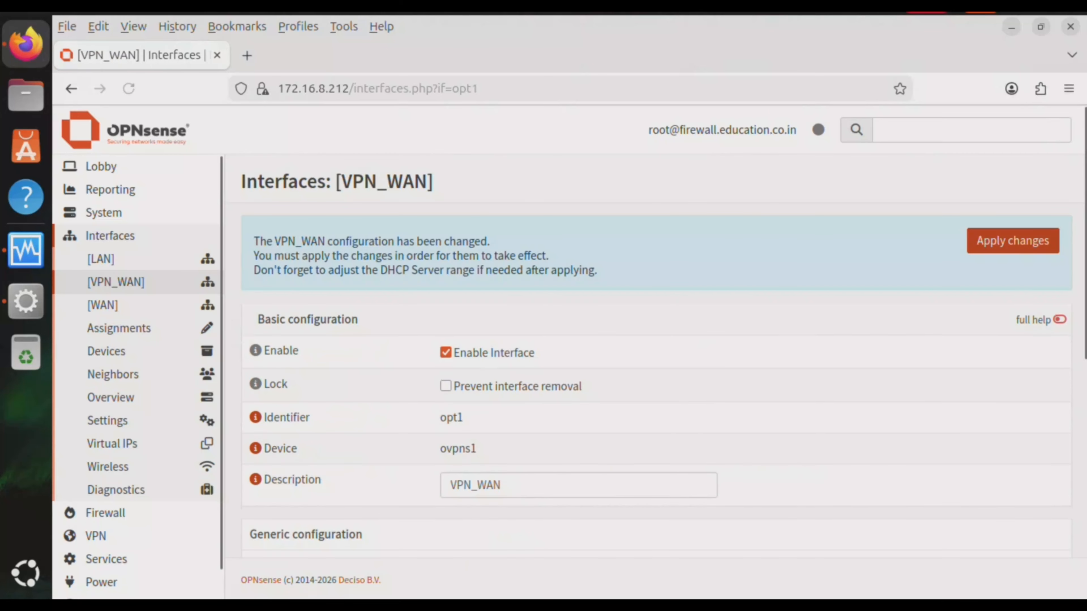
click(1013, 241)
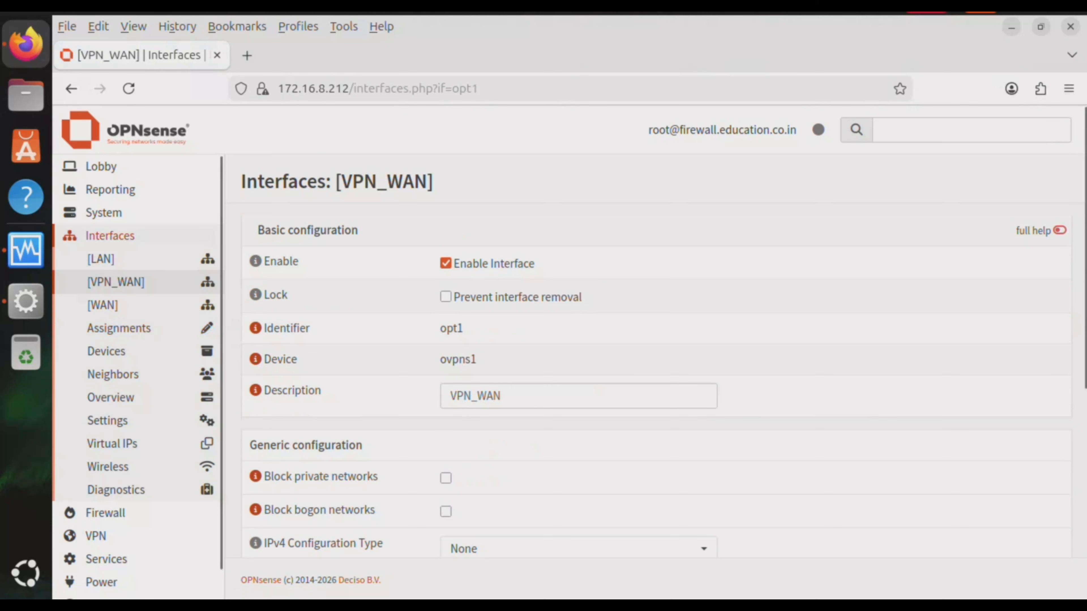
click(110, 235)
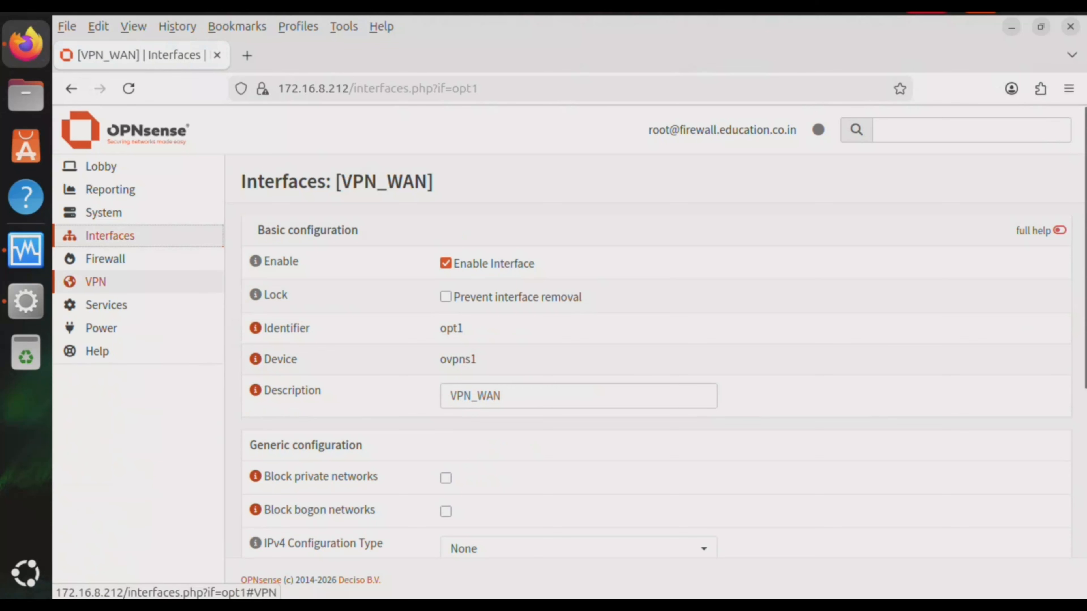
click(105, 258)
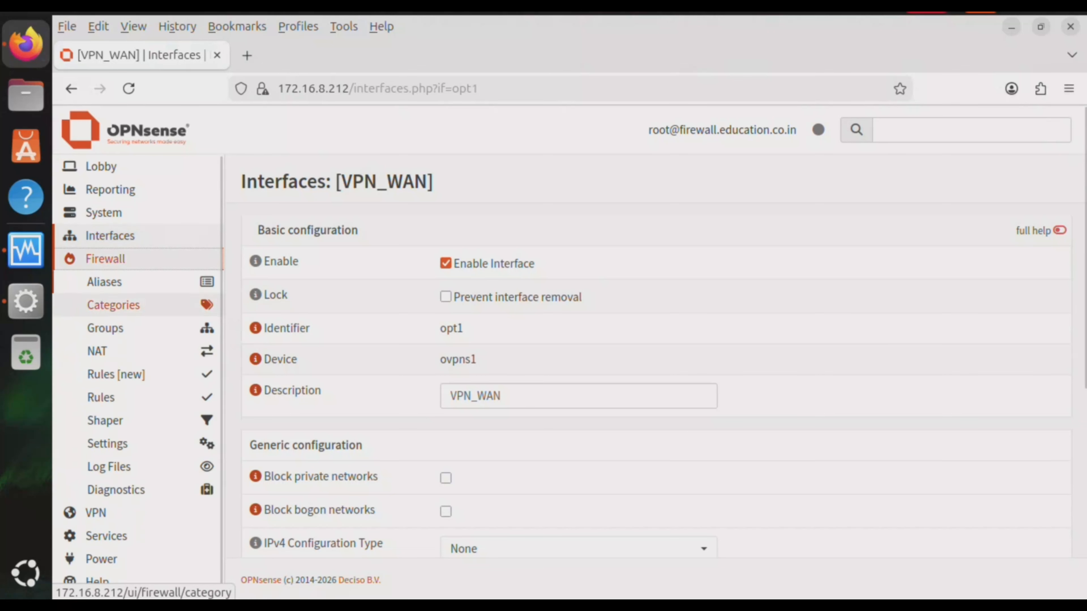
Open Firewall > Rules > VPN_WAN and add a new rule
click(101, 397)
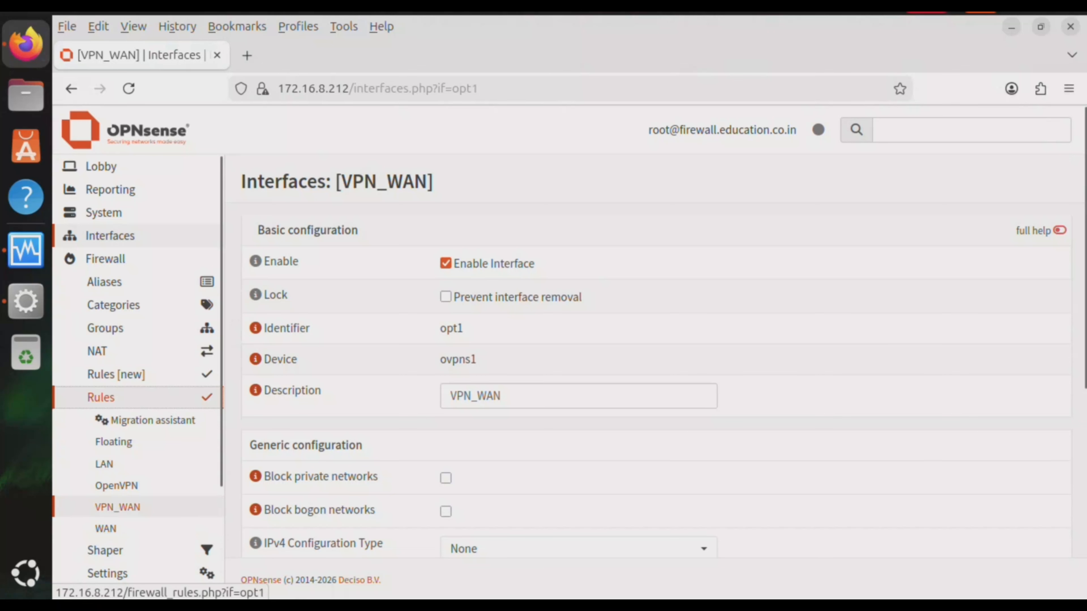
click(117, 507)
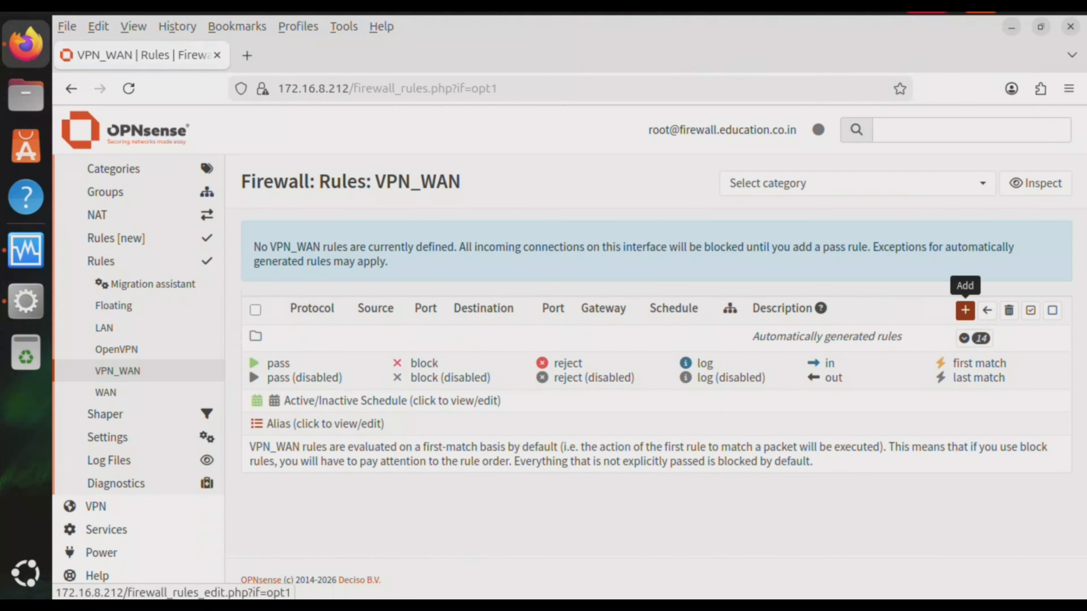
click(965, 310)
scroll(965, 310, down, 3)
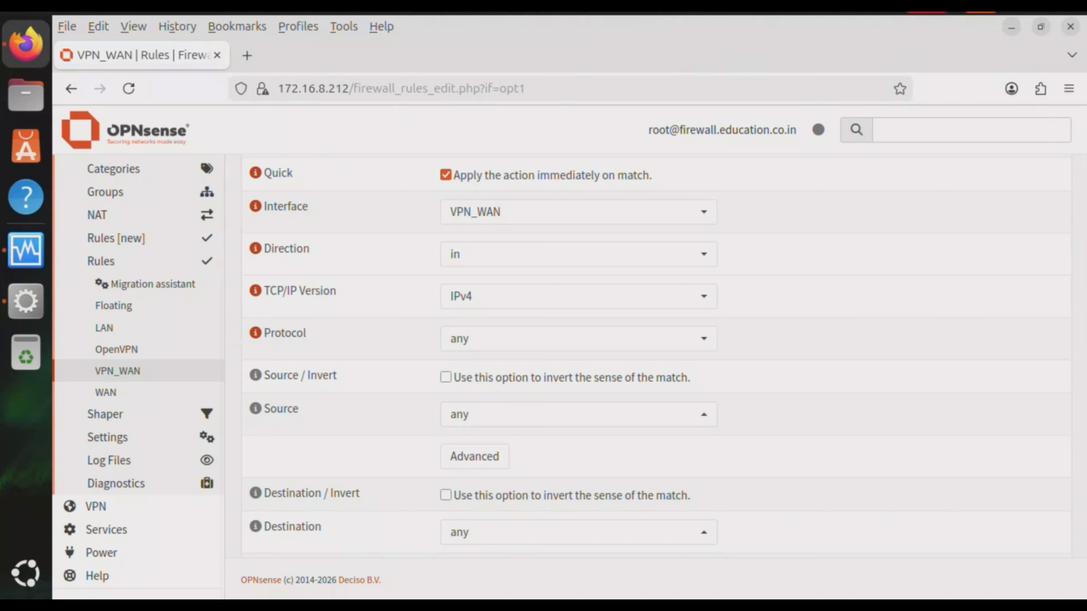
Set the rule protocol to UDP with destination port range 1194 to 1194
click(578, 339)
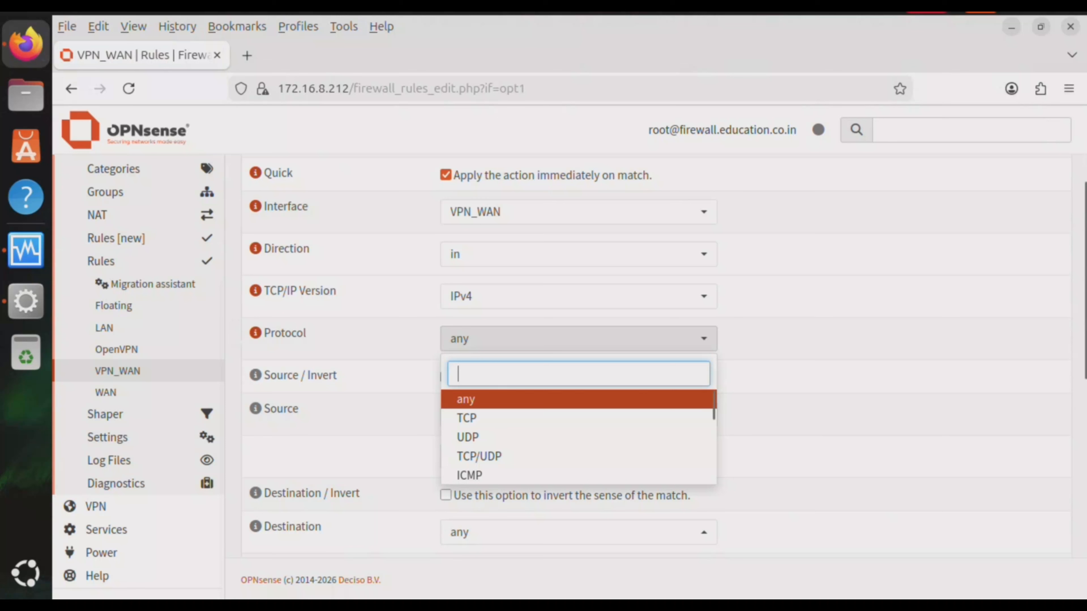
click(467, 437)
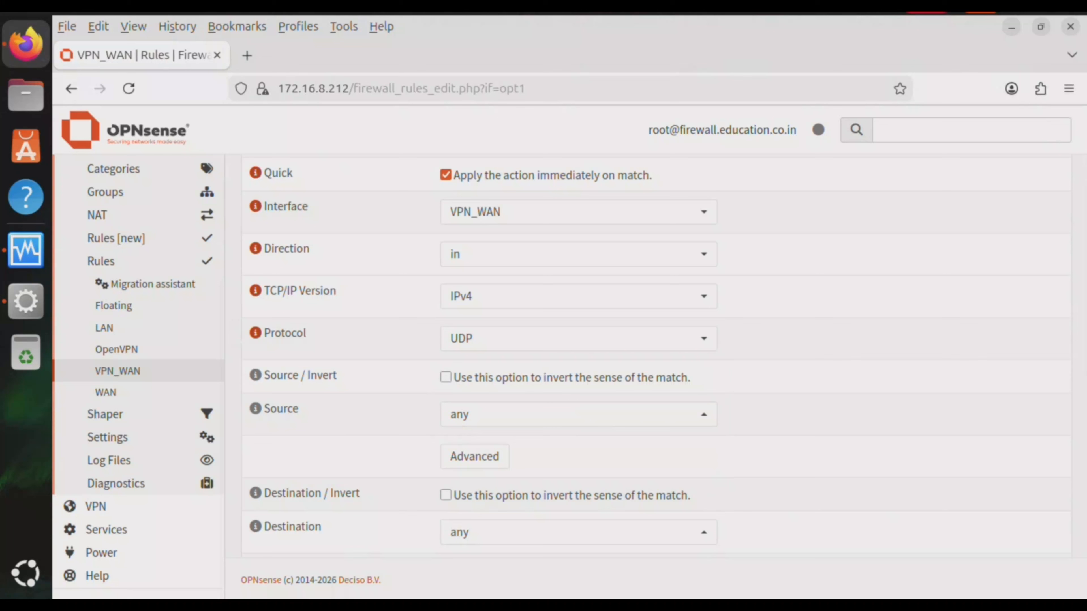
scroll(825, 381, down, 5)
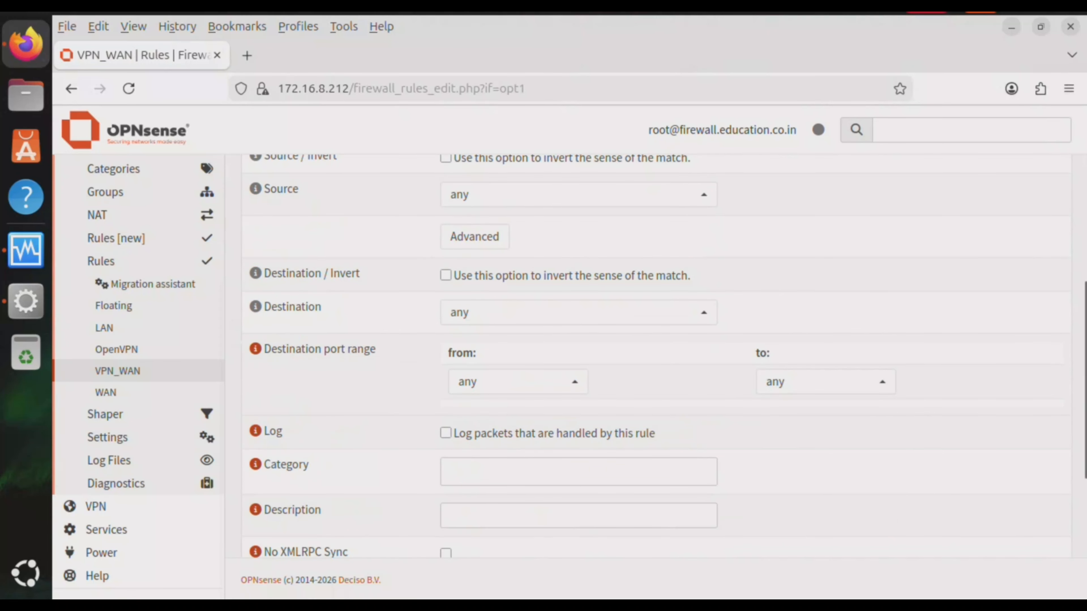
click(513, 382)
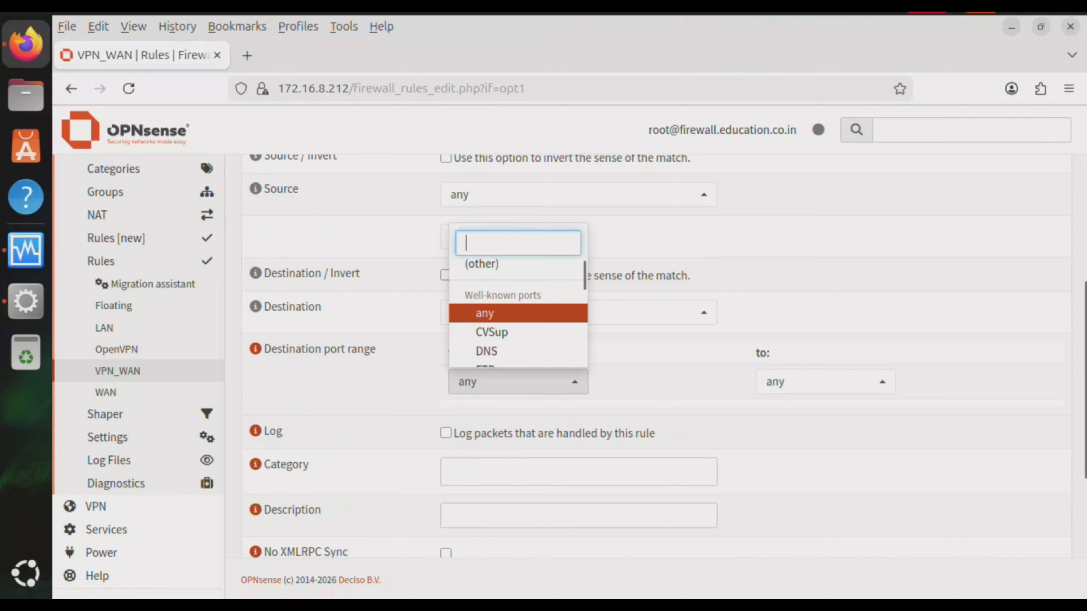
click(505, 265)
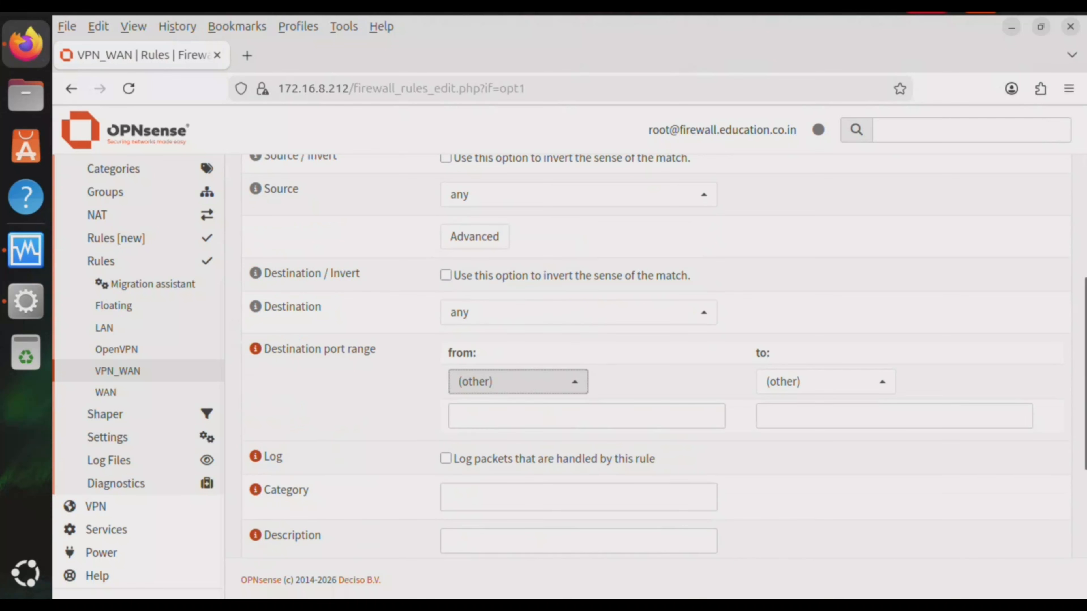
click(535, 416)
text(11)
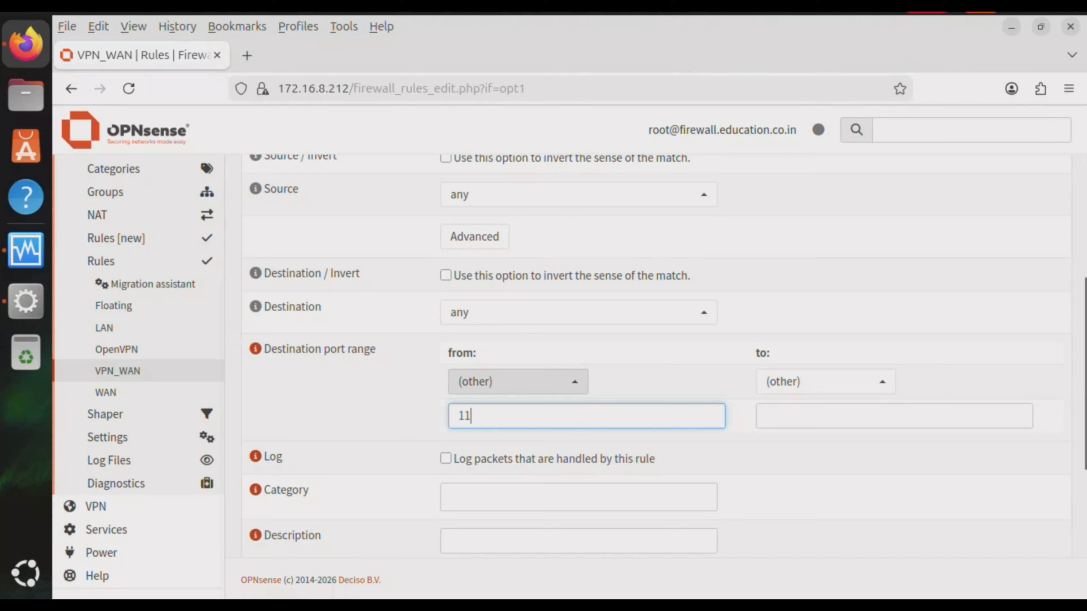
text(94)
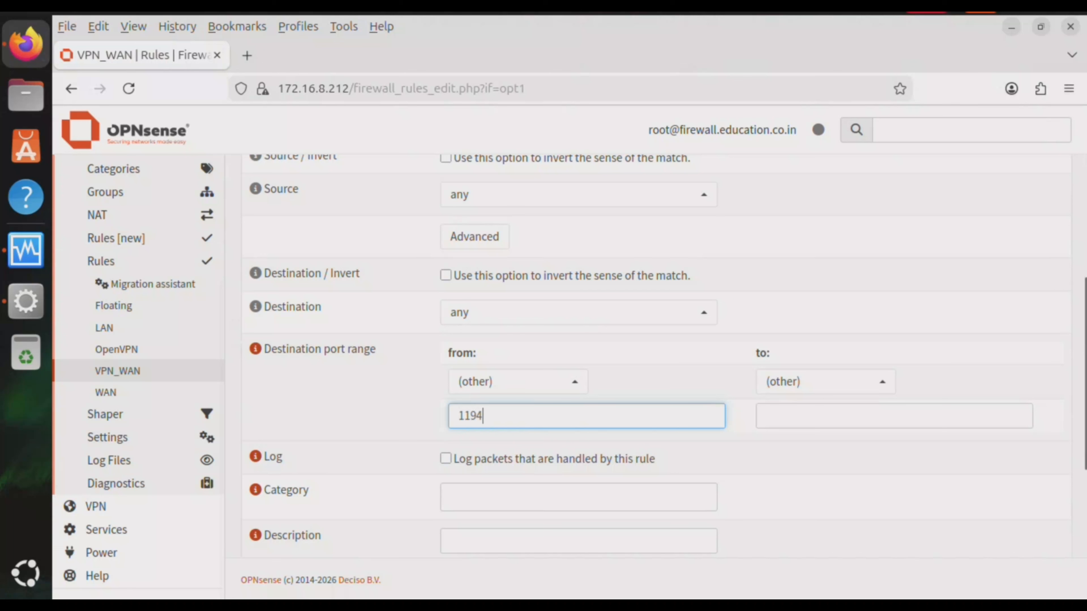
key(Tab)
text(11)
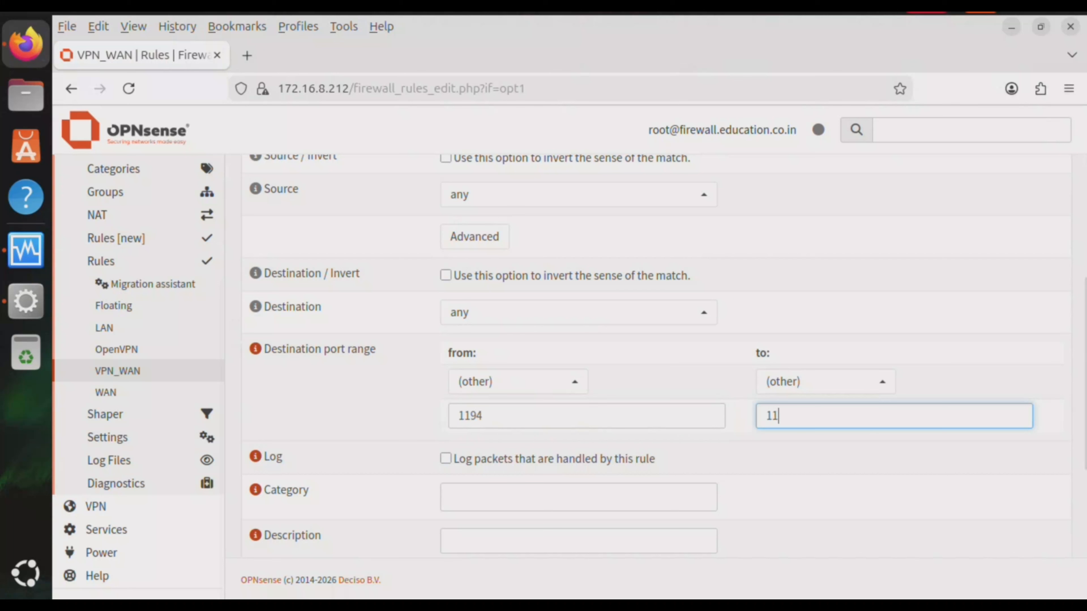
text(94)
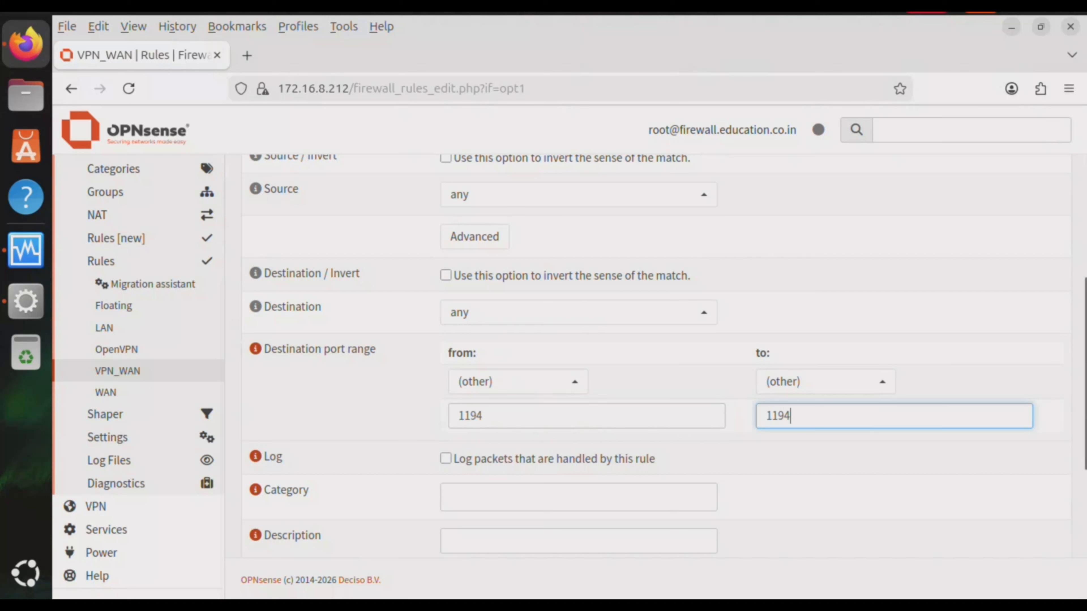
key(Tab)
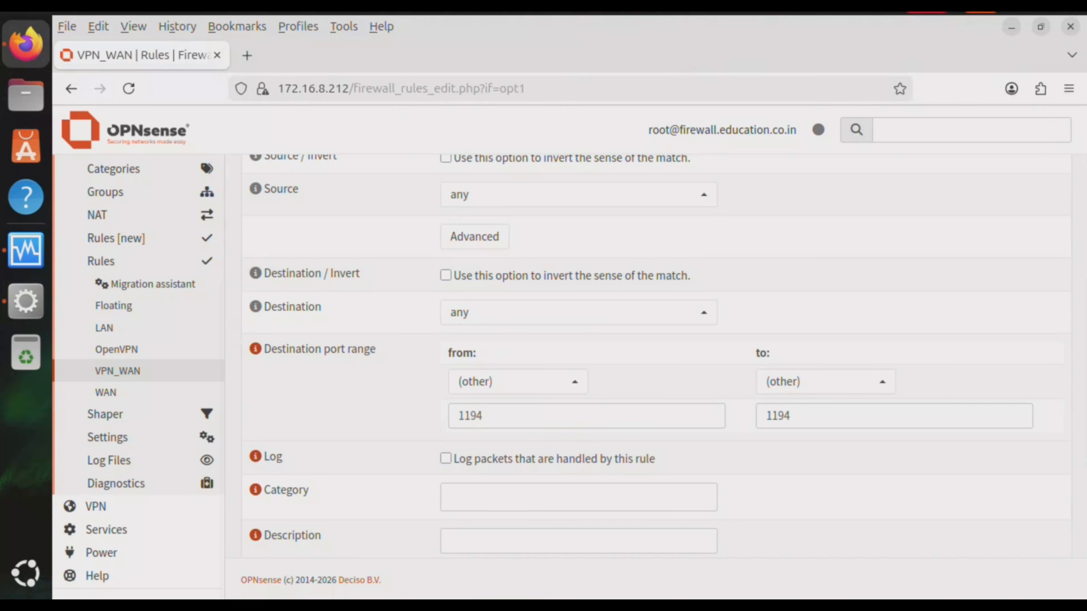
Describe the rule as 'Allow all VPN connections' and save it
scroll(654, 355, down, 5)
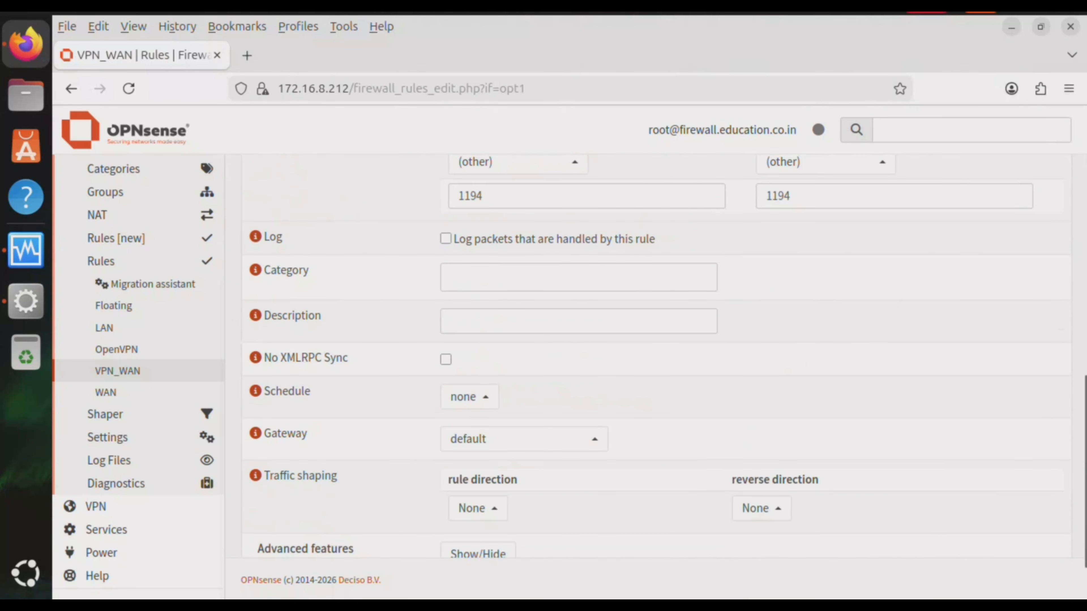
click(578, 321)
text(Allow)
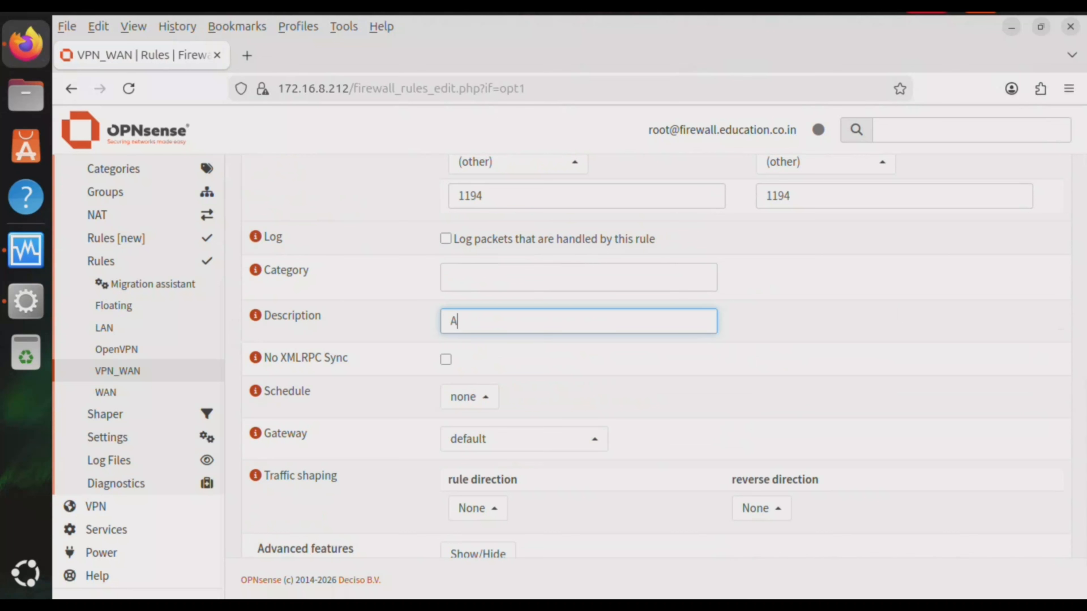
text(all VON)
key(BackSpace)
key(BackSpace)
key(BackSpace)
text(PN connections)
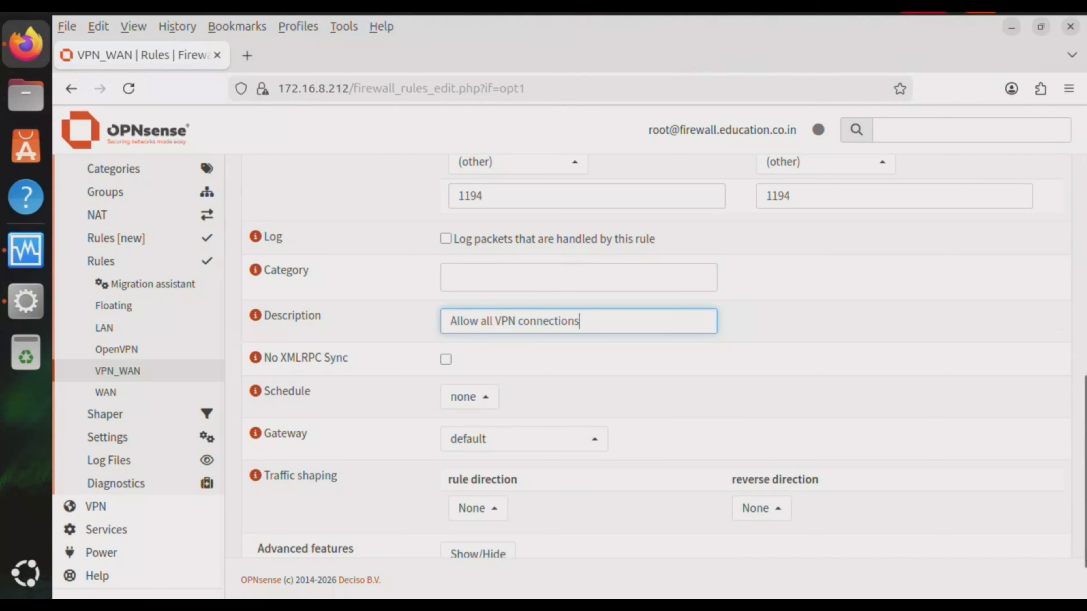
key(Tab)
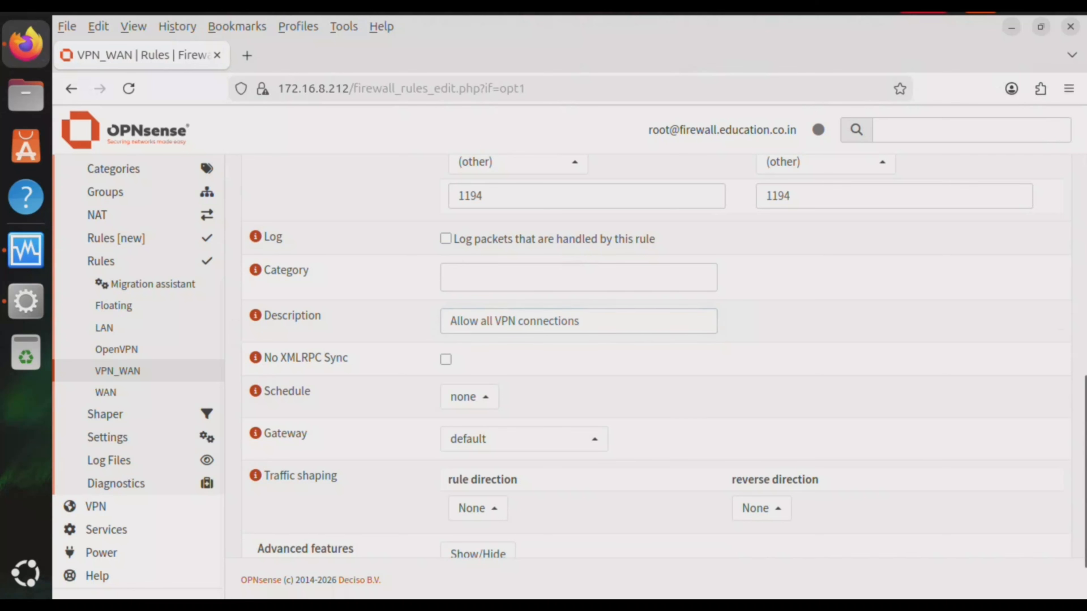
scroll(654, 371, down, 3)
click(462, 521)
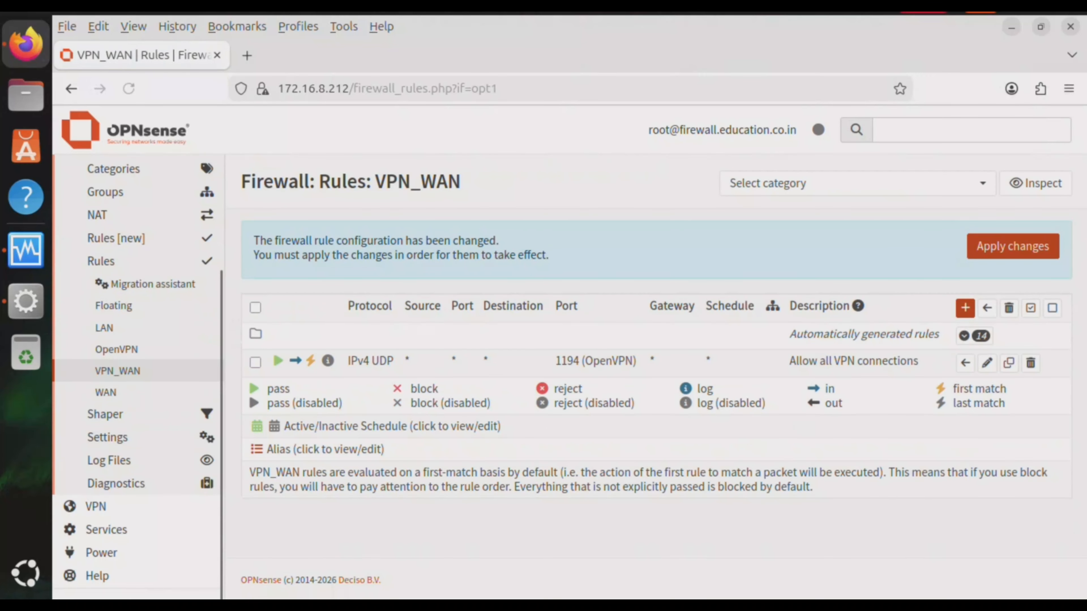
Apply the VPN_WAN rule change and open Firewall > Rules > OpenVPN
click(1012, 247)
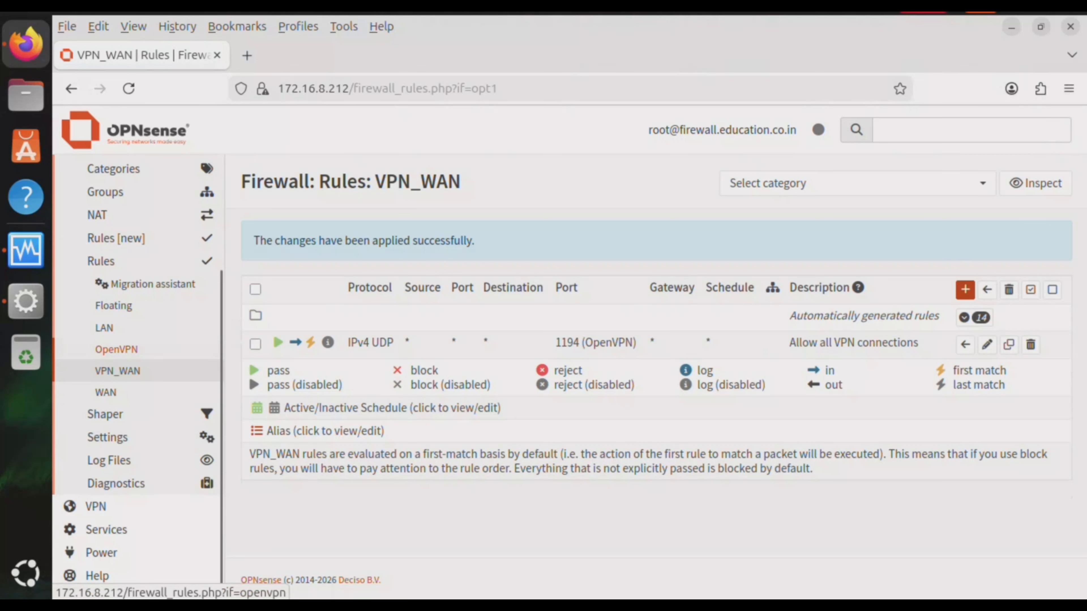
click(116, 349)
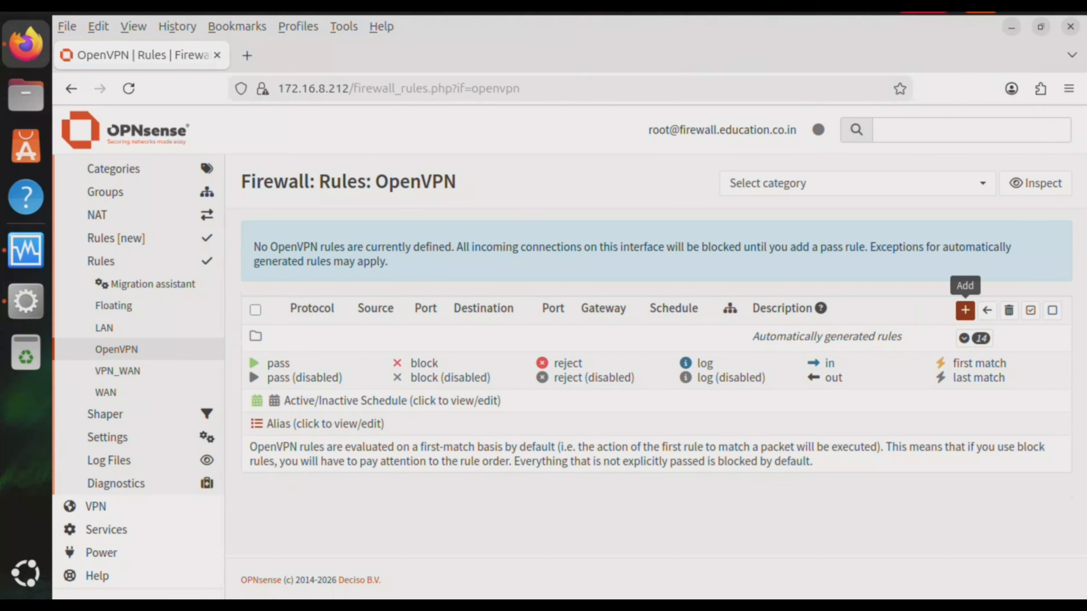
Add an OpenVPN rule with packet logging, described 'Allowing all VPN traffice', and save
click(965, 310)
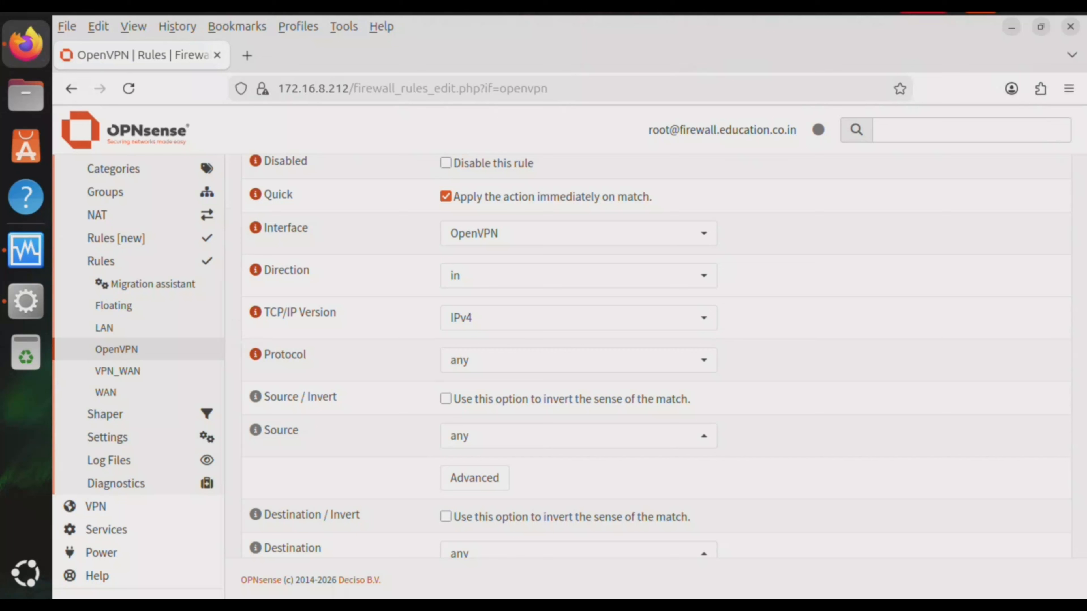
scroll(642, 355, down, 8)
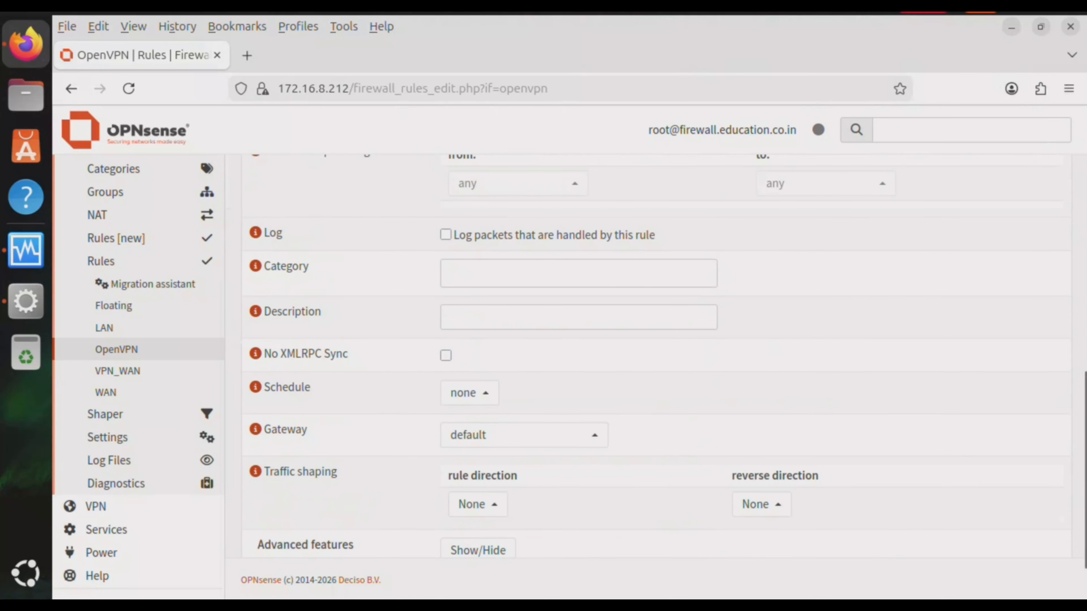
click(445, 235)
scroll(642, 356, down, 2)
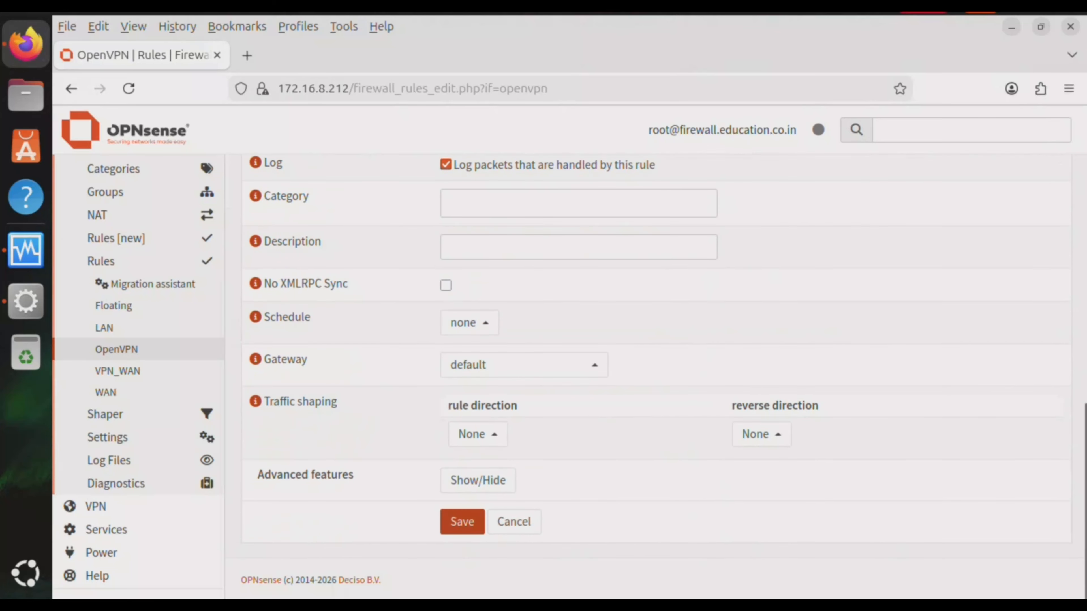
click(578, 247)
text(A)
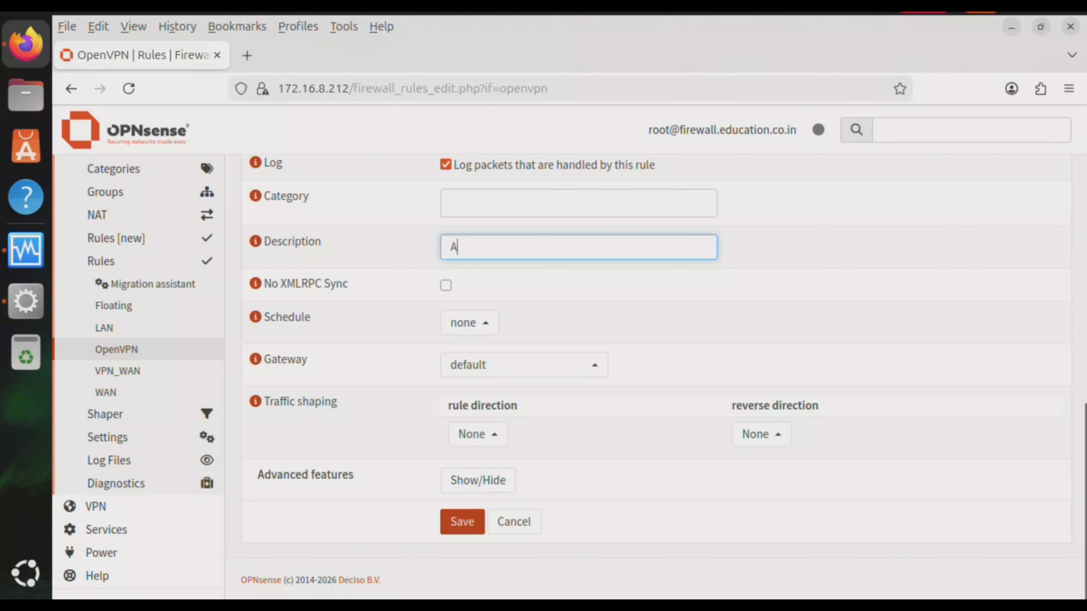
text(llowing all )
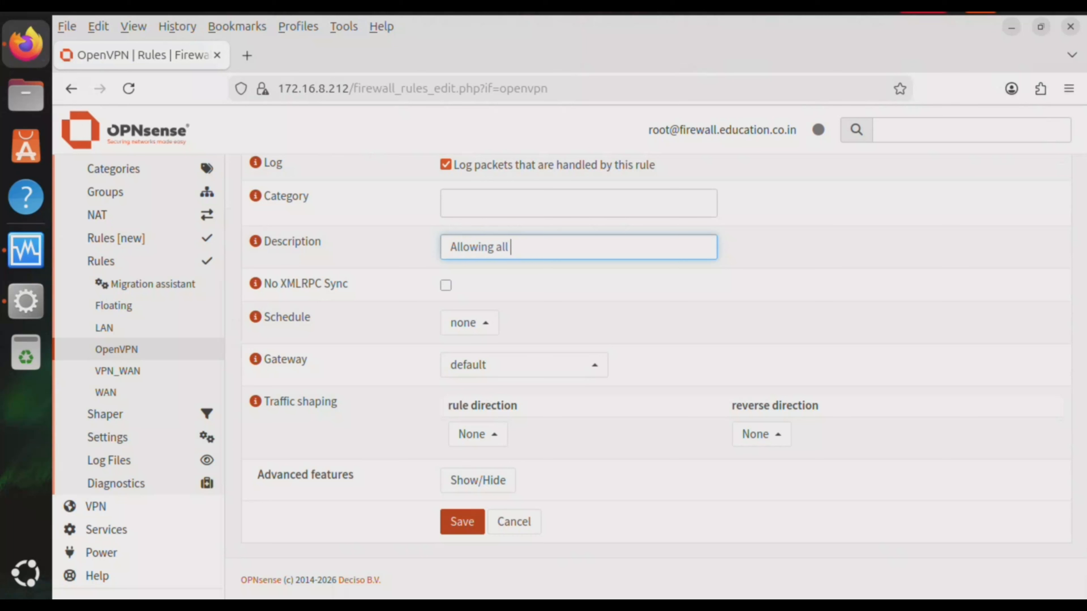
text(VP)
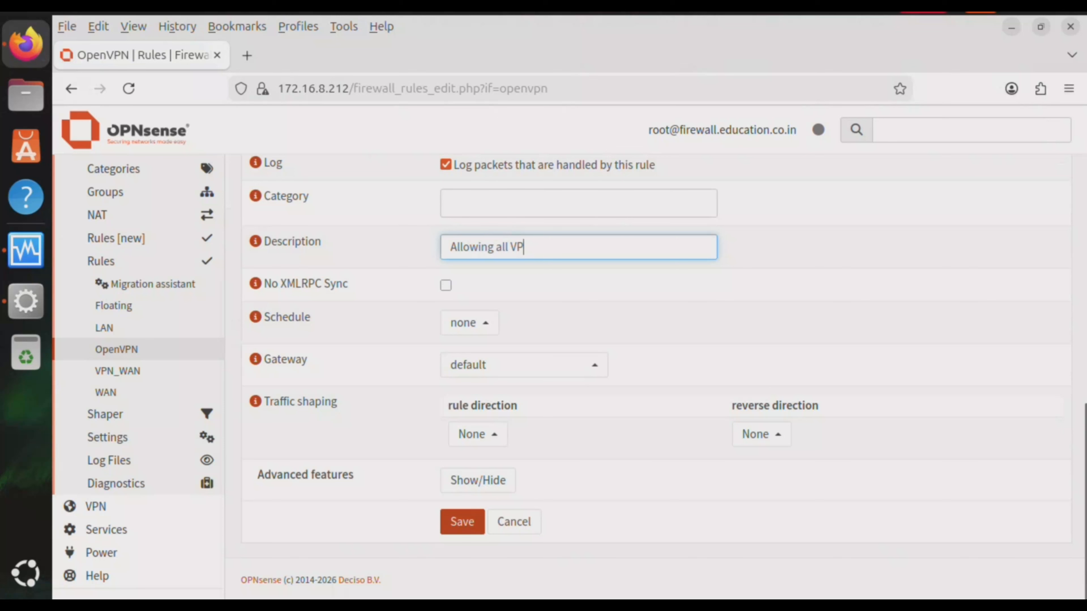
text(N tra)
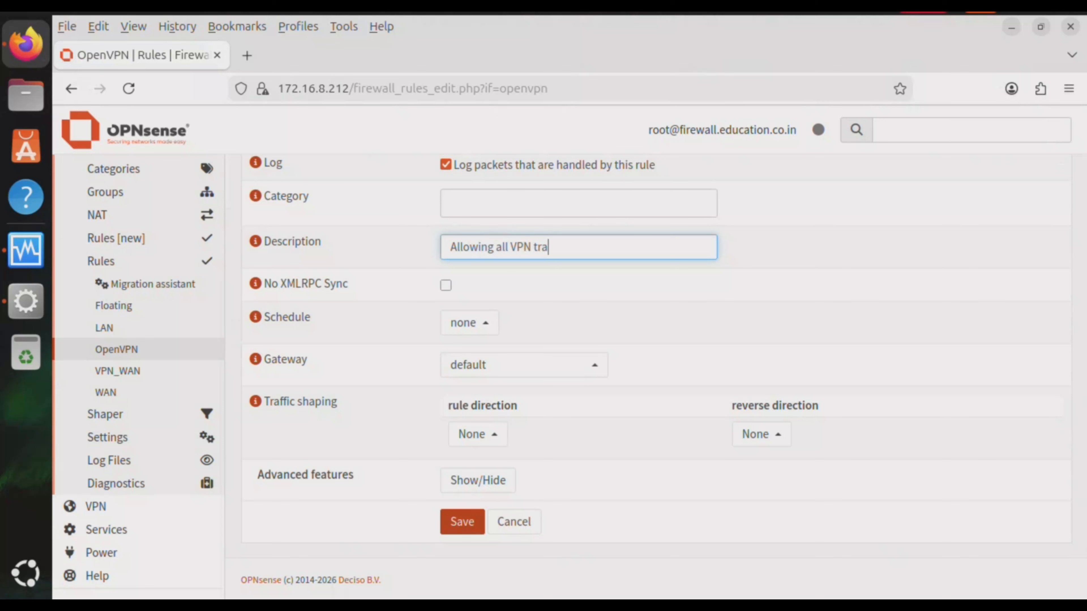
text(ffice)
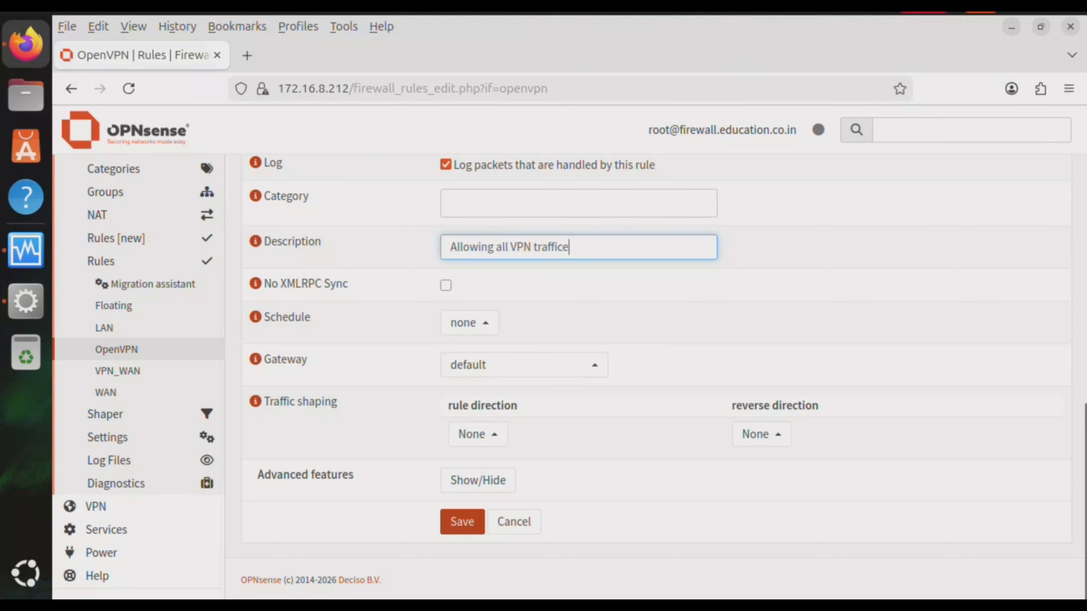
key(Return)
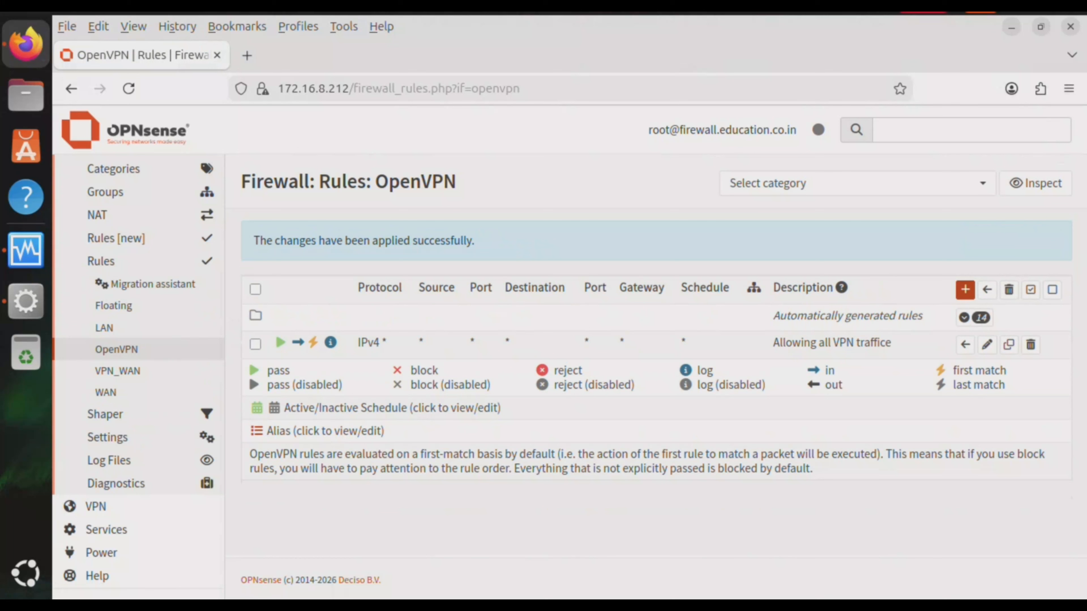
Under System > Access > Groups, start group vpngroup described 'All VPN user group'
scroll(114, 299, up, 3)
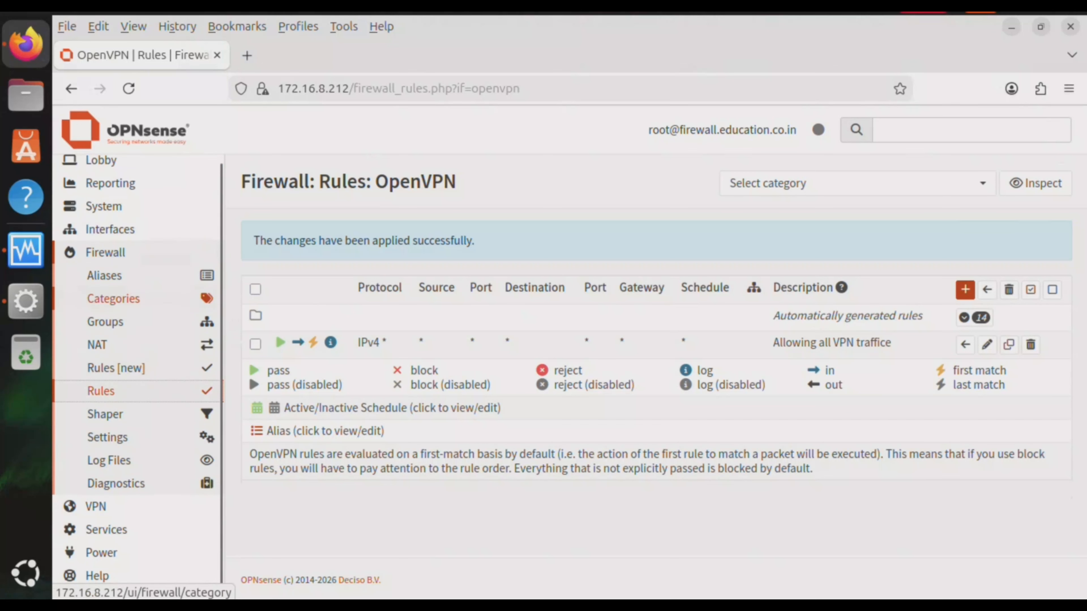
click(105, 252)
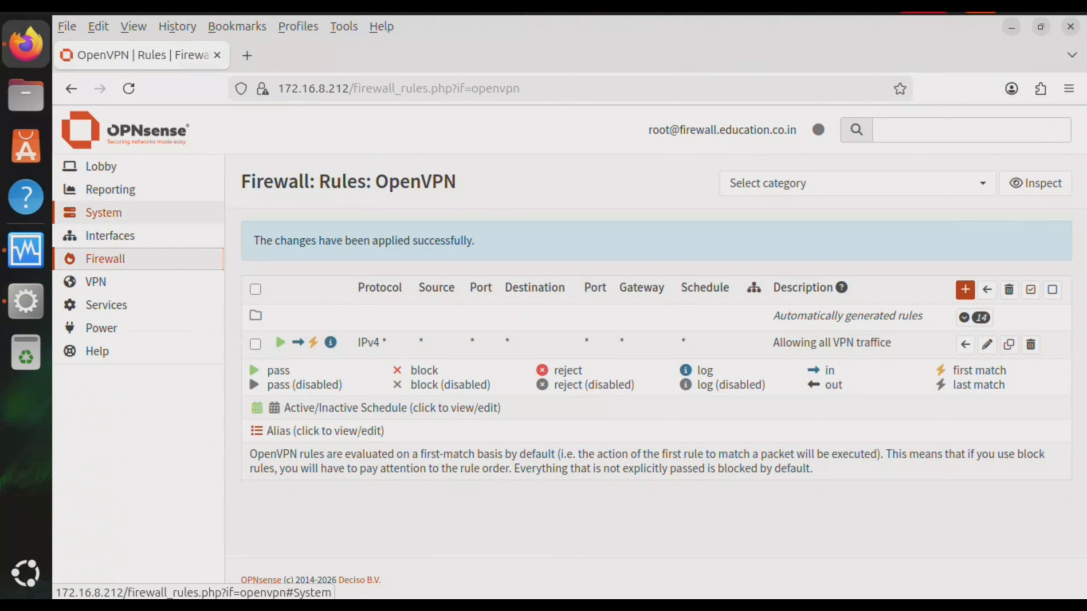
click(104, 212)
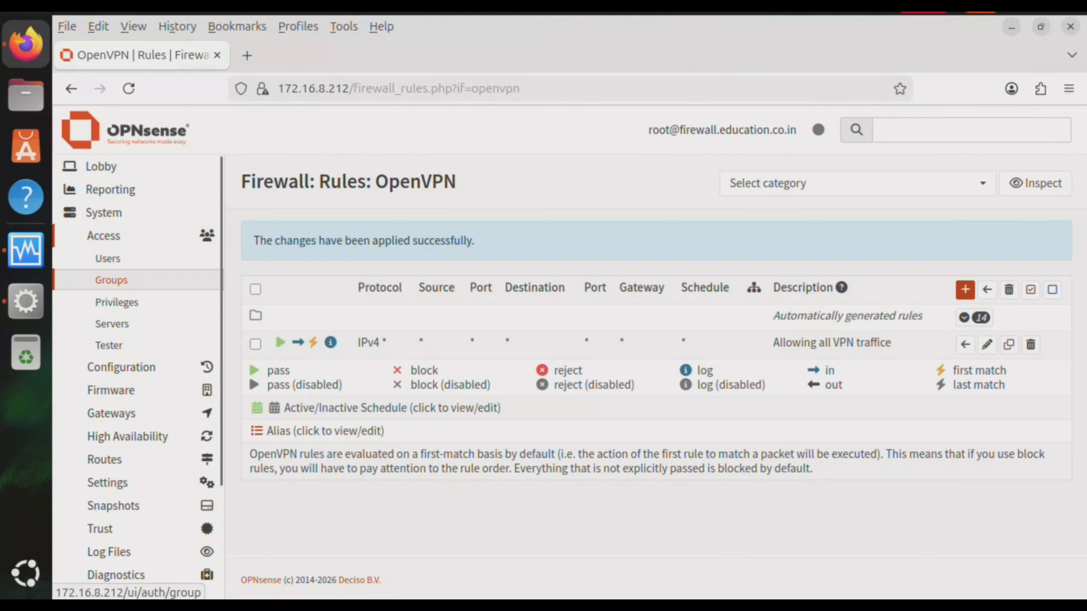
click(112, 279)
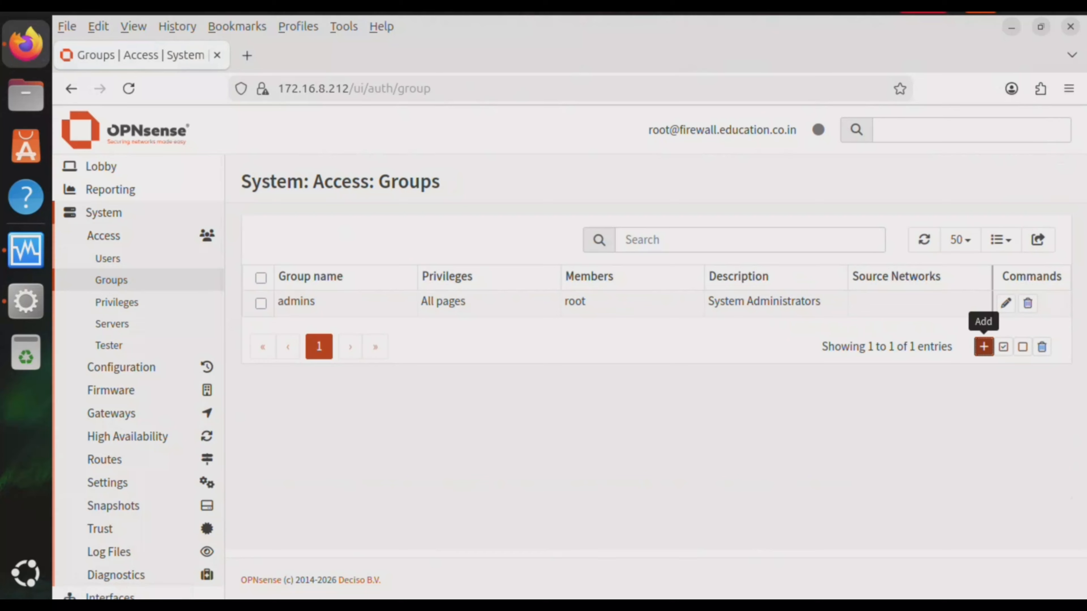
click(983, 347)
click(406, 302)
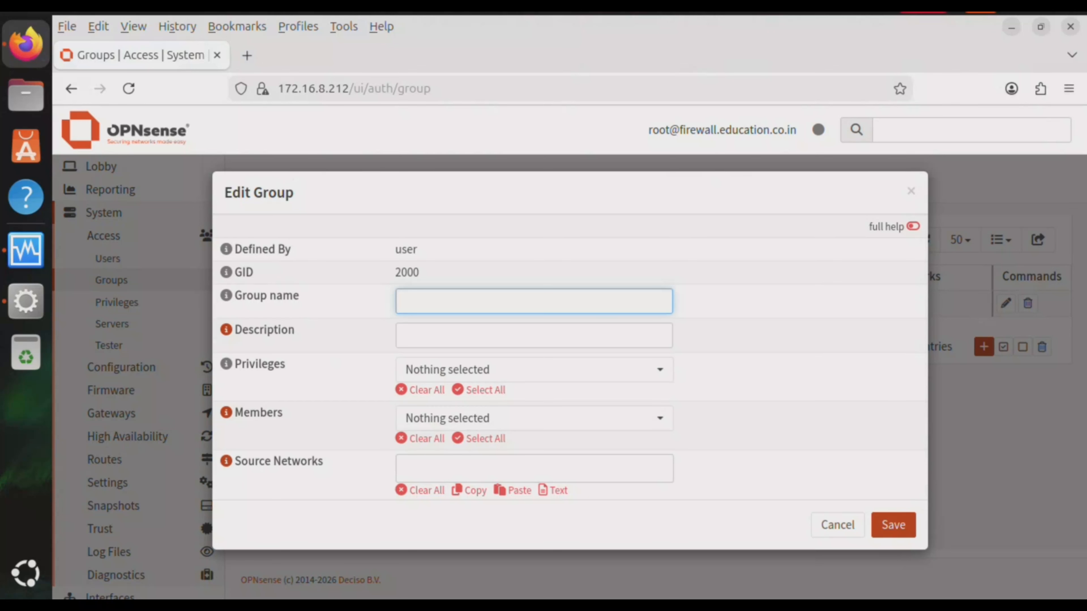
text(vpngroup)
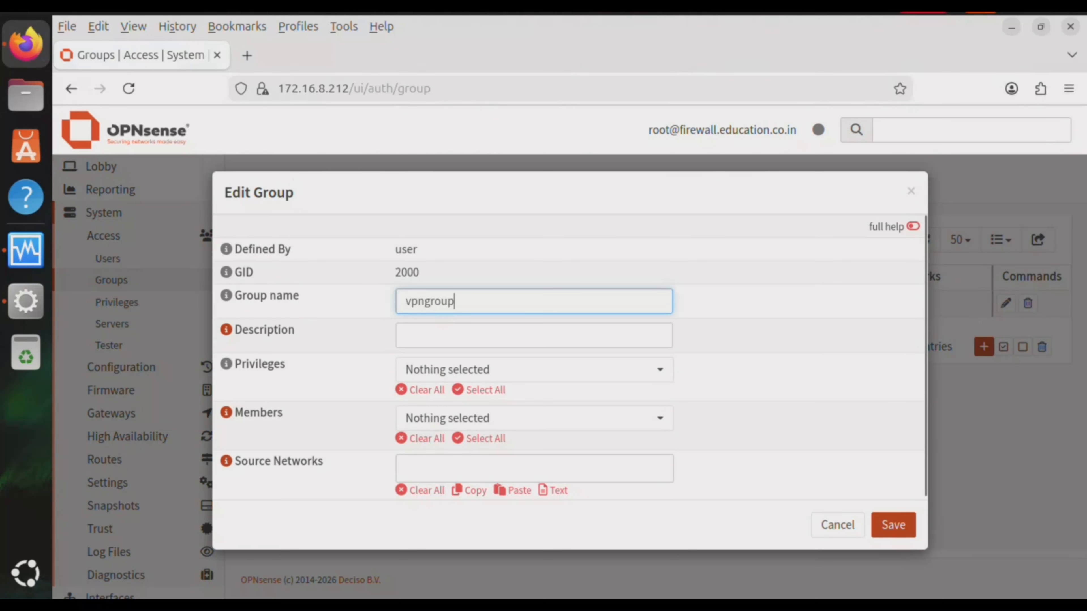
click(471, 336)
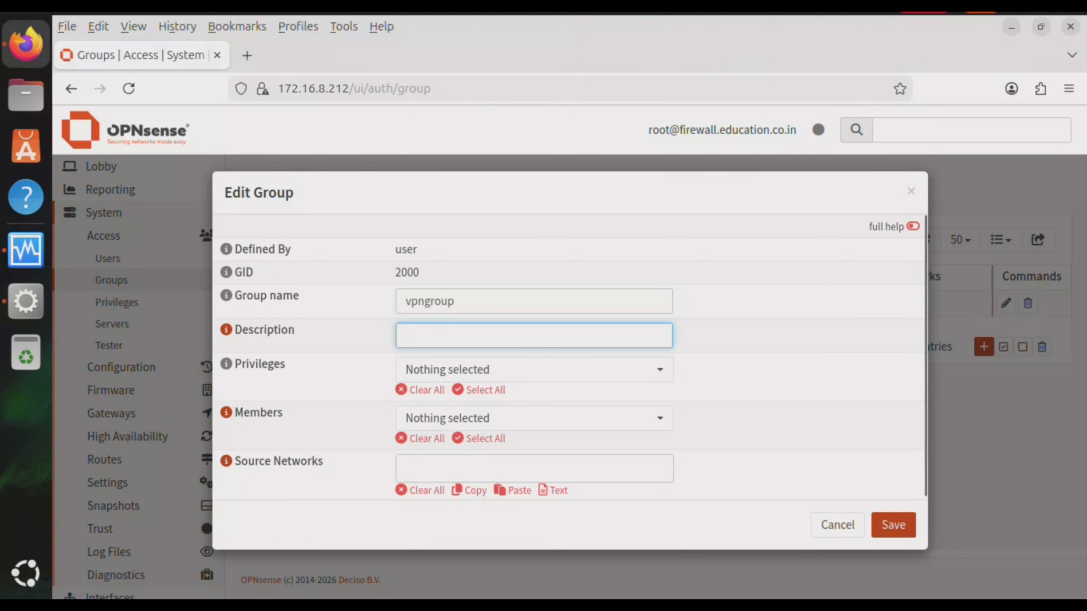
text(All )
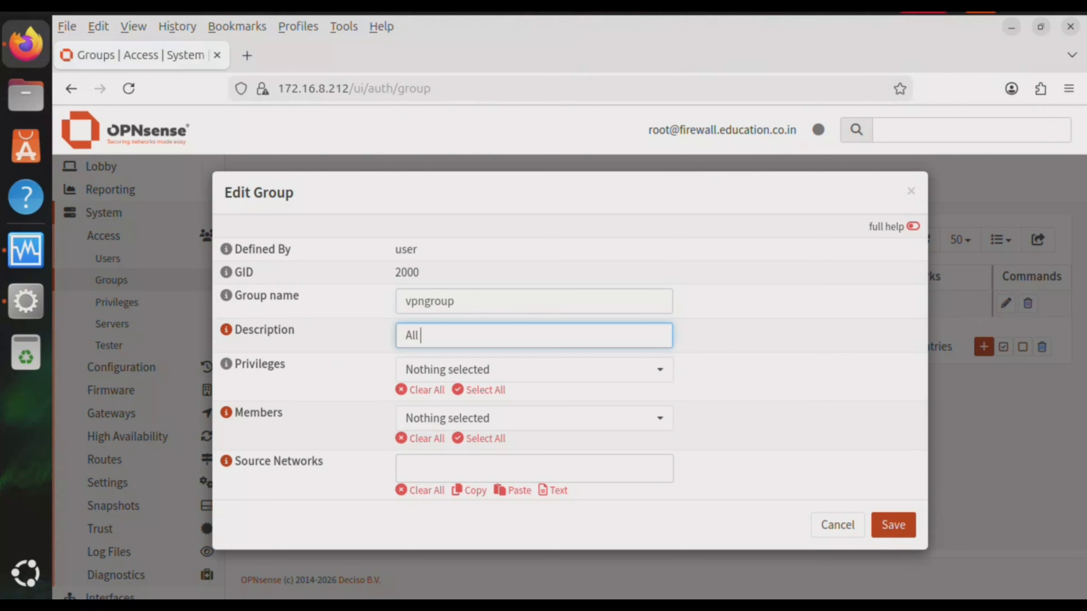
text(VPN user group)
Grant the group All pages privileges, leave members empty, and save it
click(534, 418)
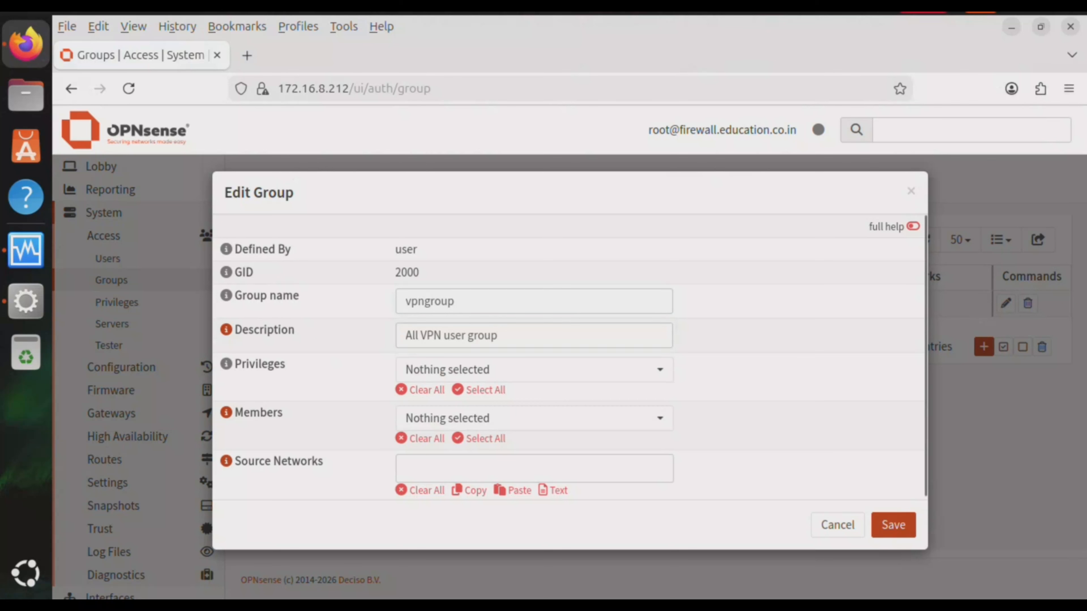
click(534, 370)
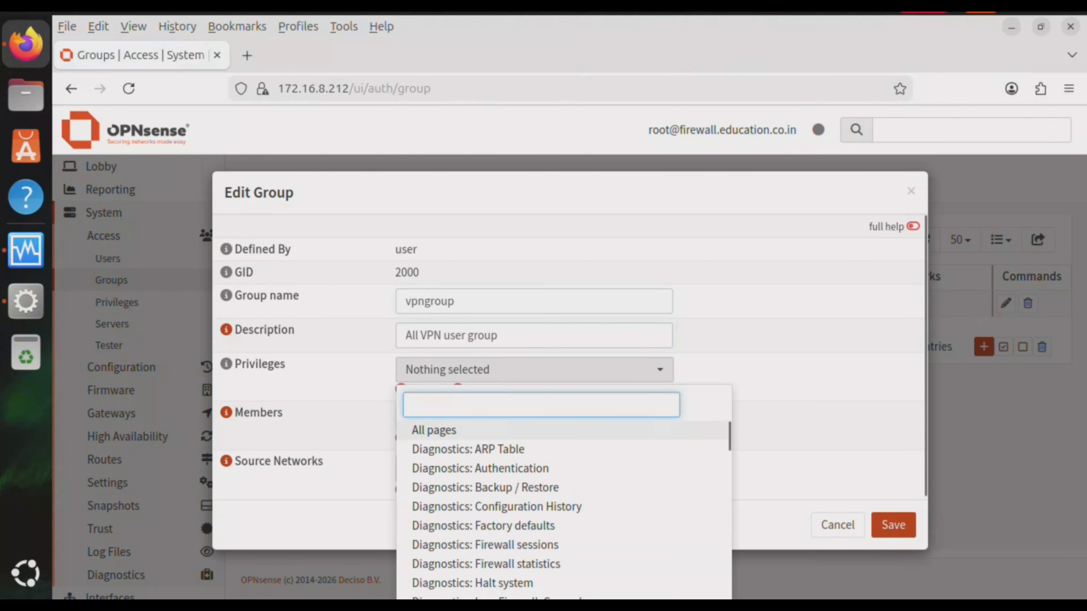
click(434, 430)
click(792, 411)
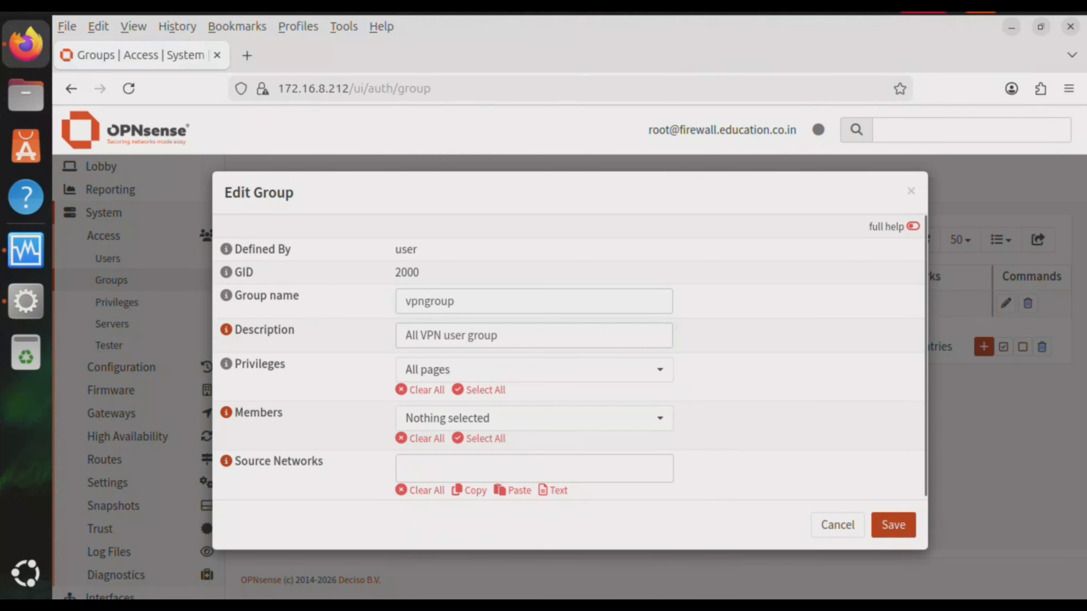
click(534, 418)
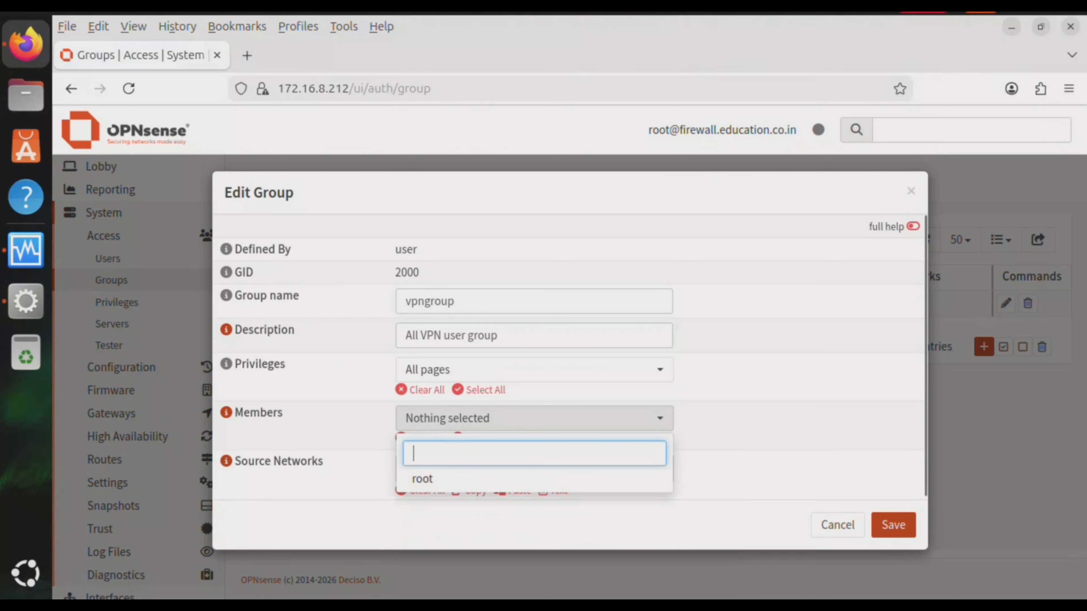
click(534, 418)
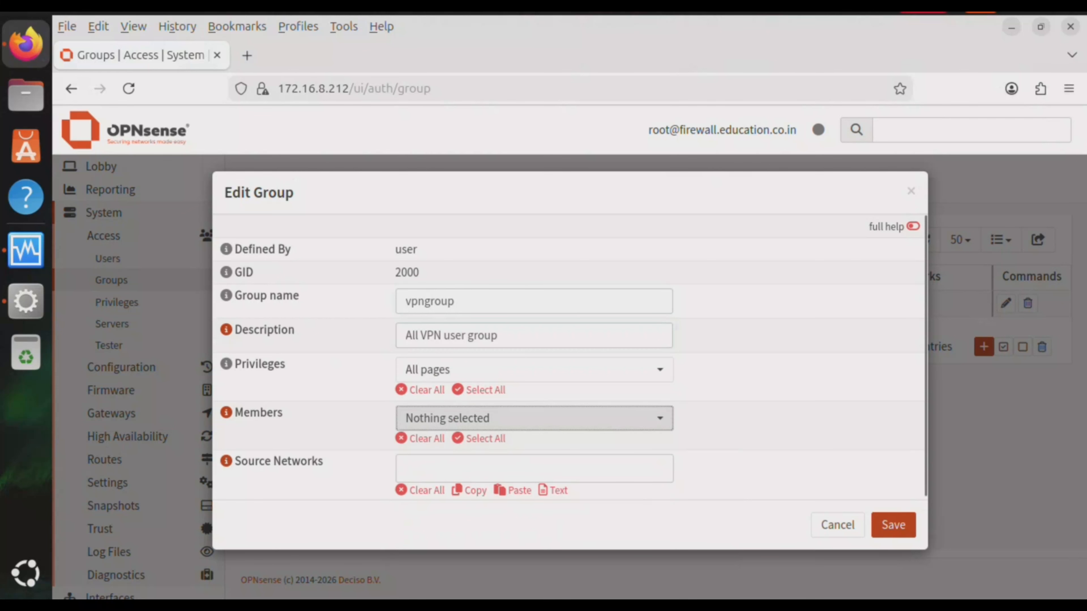
click(893, 525)
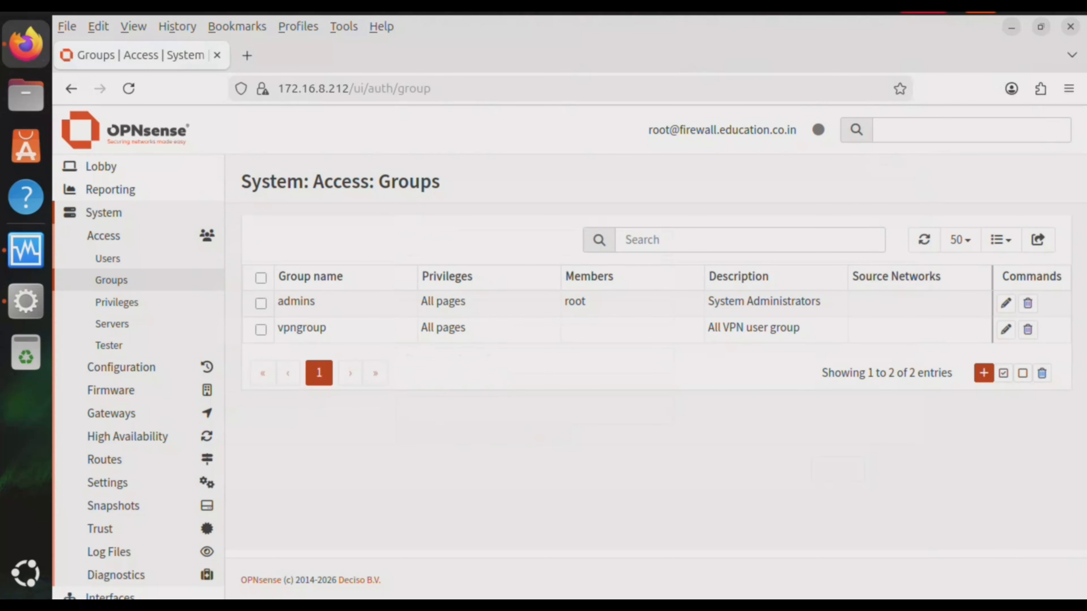
Create user vpnuser with a password and full name 'First VPN user'
click(108, 258)
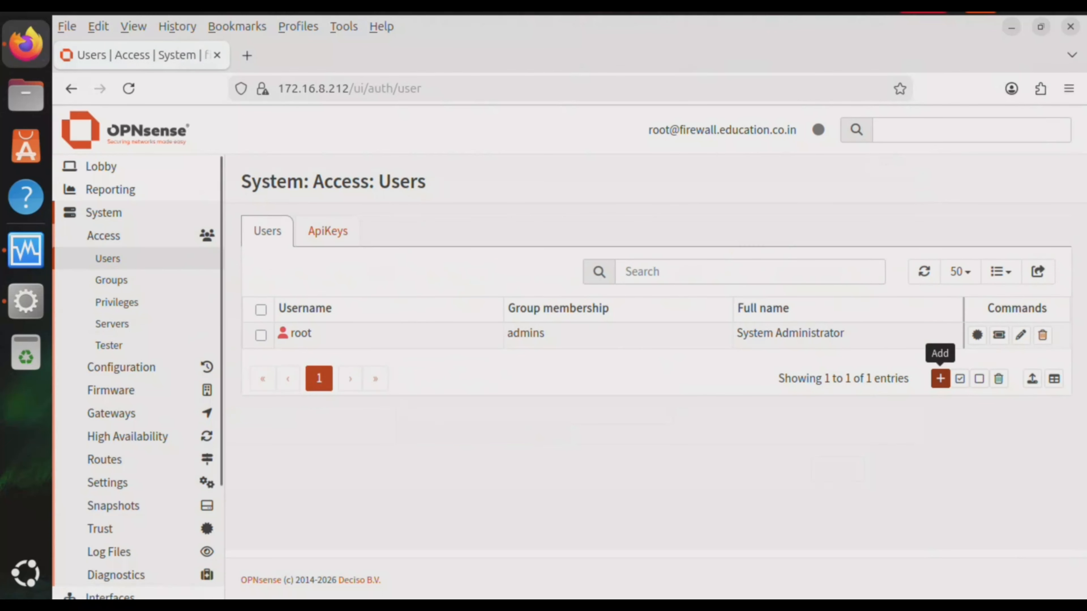
click(941, 379)
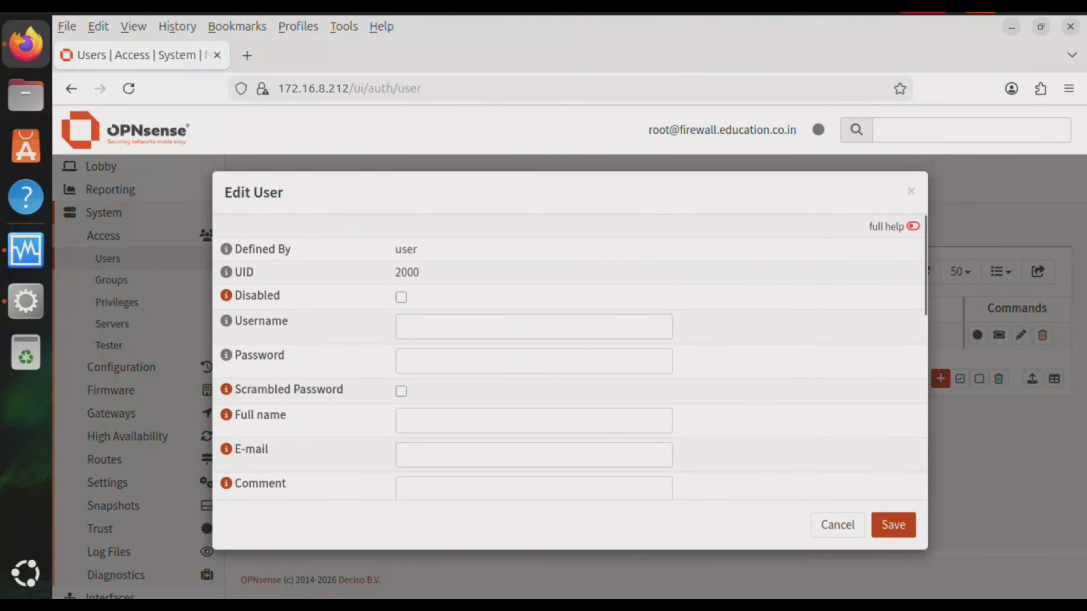
click(411, 327)
text(v)
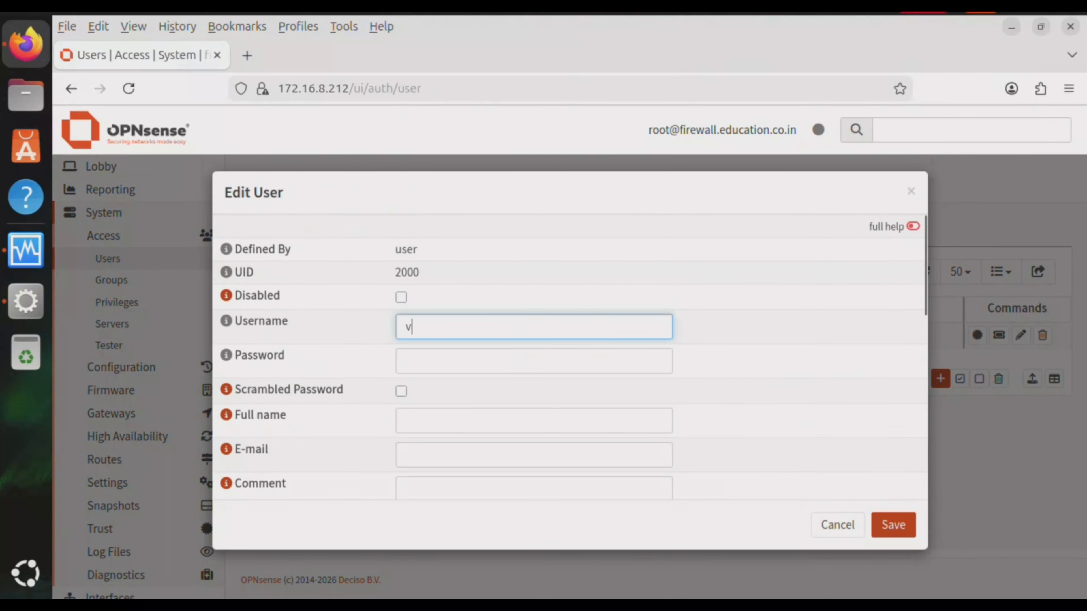
text(pnuser)
click(411, 361)
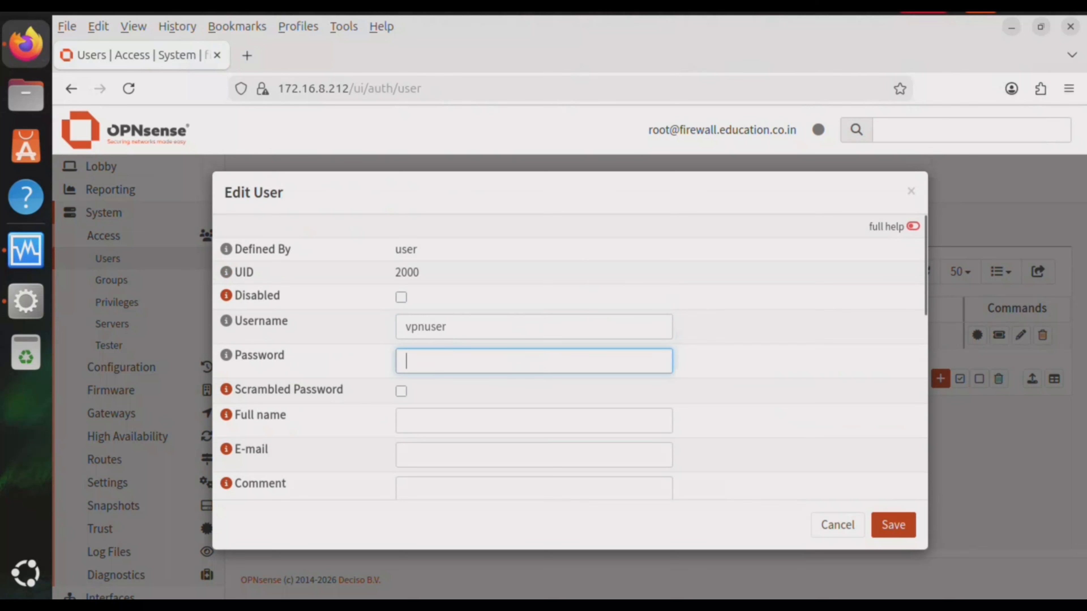
text(•••••••)
key(Tab)
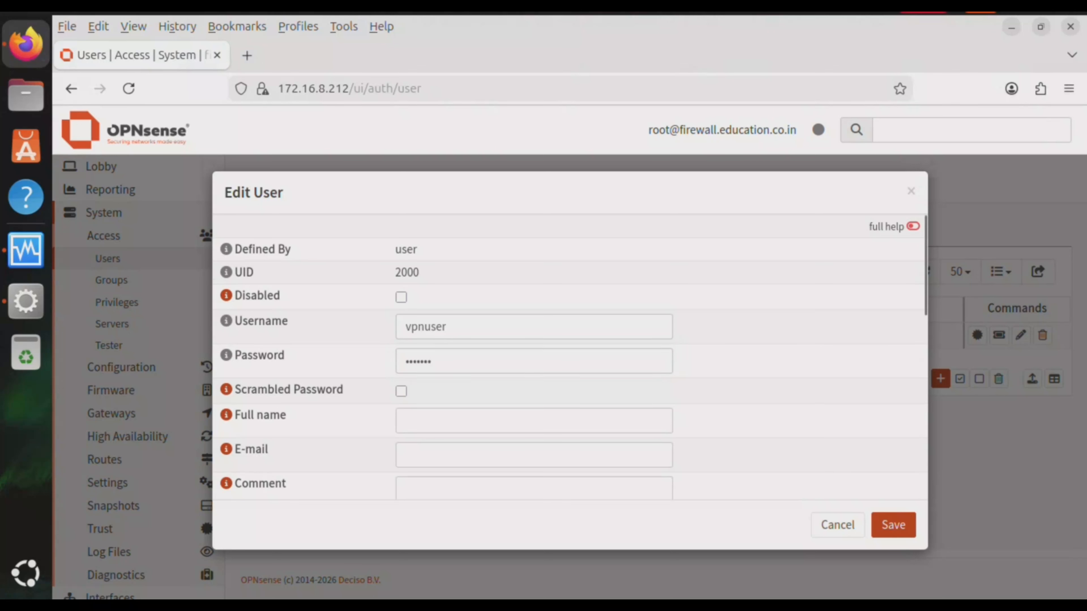
scroll(569, 356, down, 3)
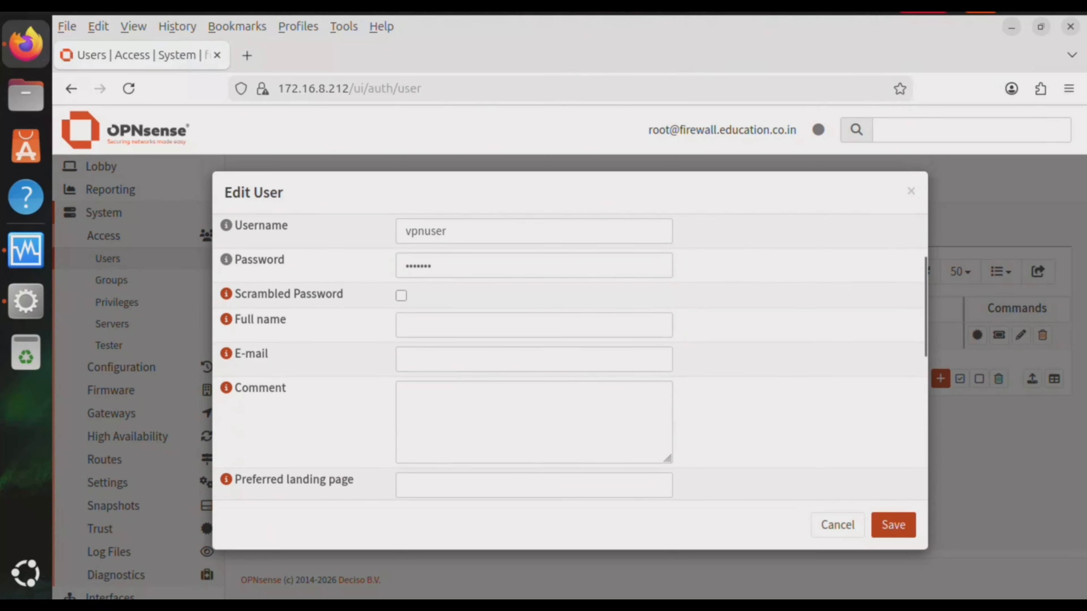
click(534, 325)
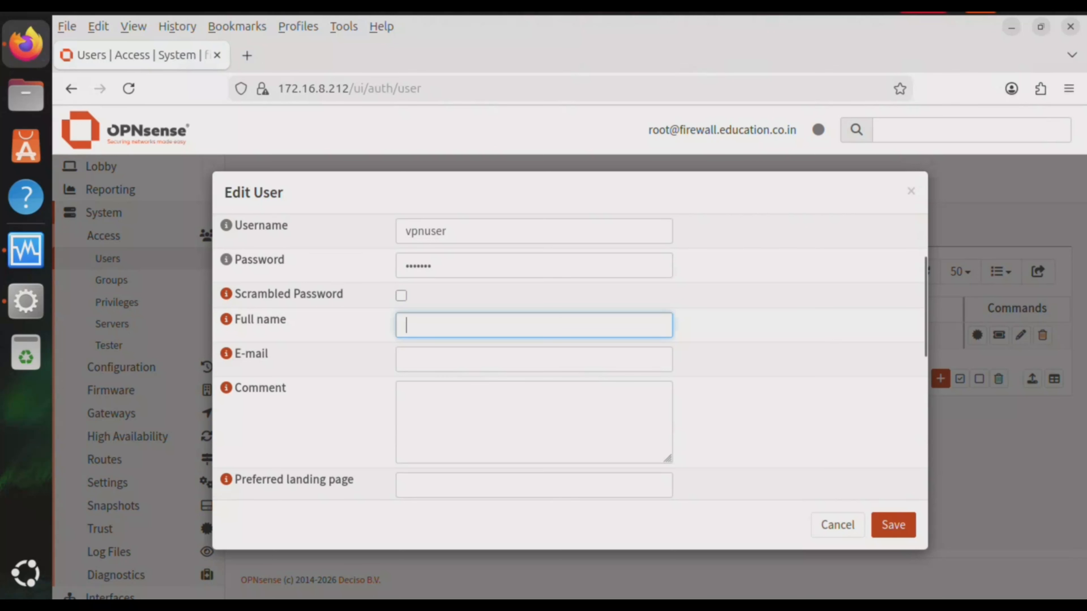
text(Firest)
key(BackSpace)
key(BackSpace)
key(BackSpace)
text(st VPN )
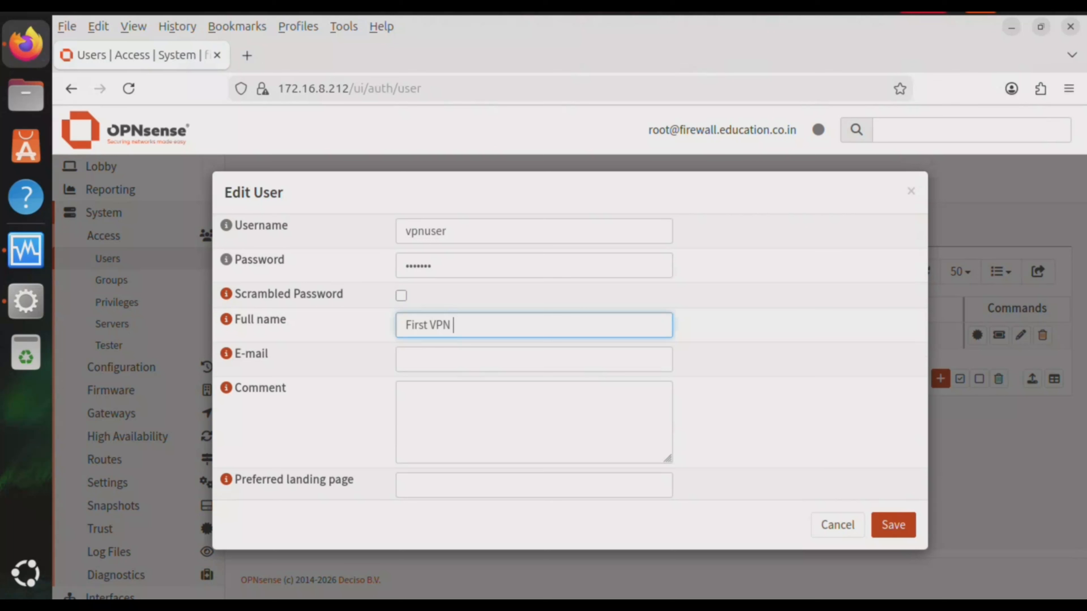
text(user)
Add the user to vpngroup with All pages privileges and save
scroll(569, 355, down, 3)
scroll(569, 355, down, 5)
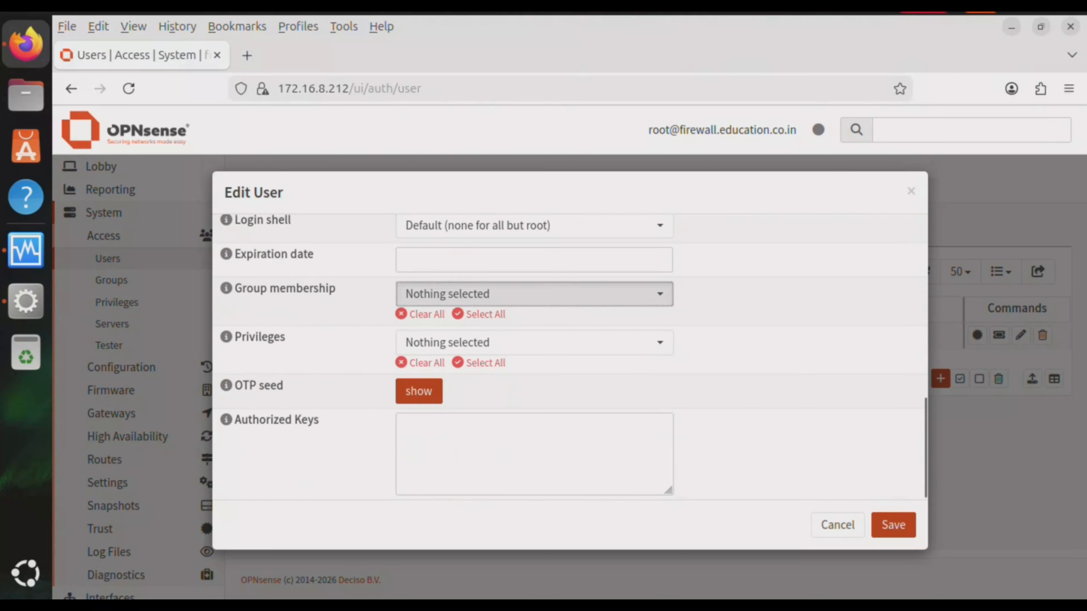
click(534, 294)
click(436, 374)
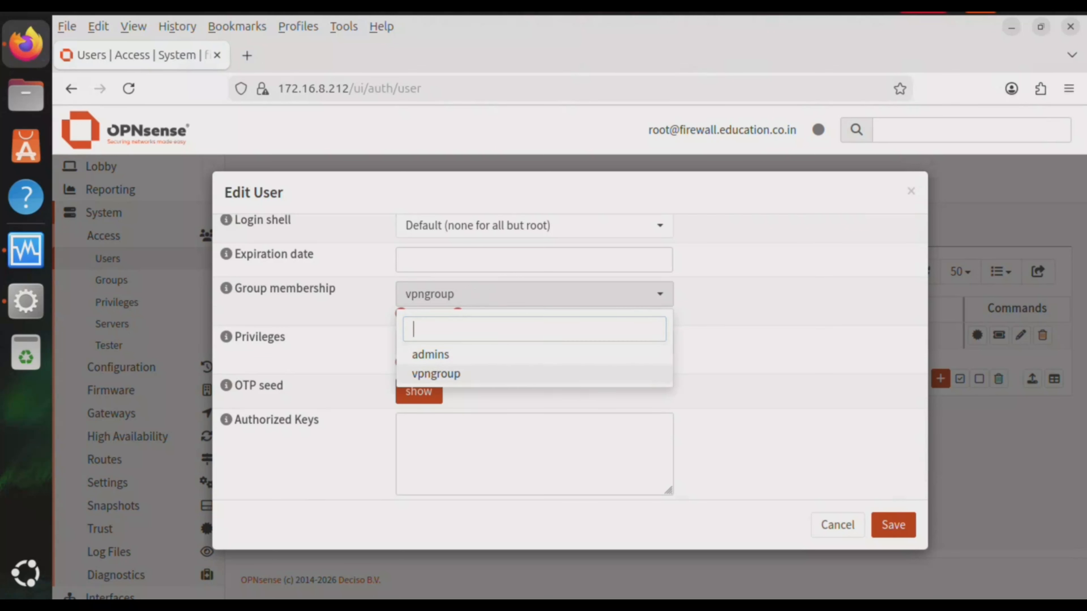
click(766, 343)
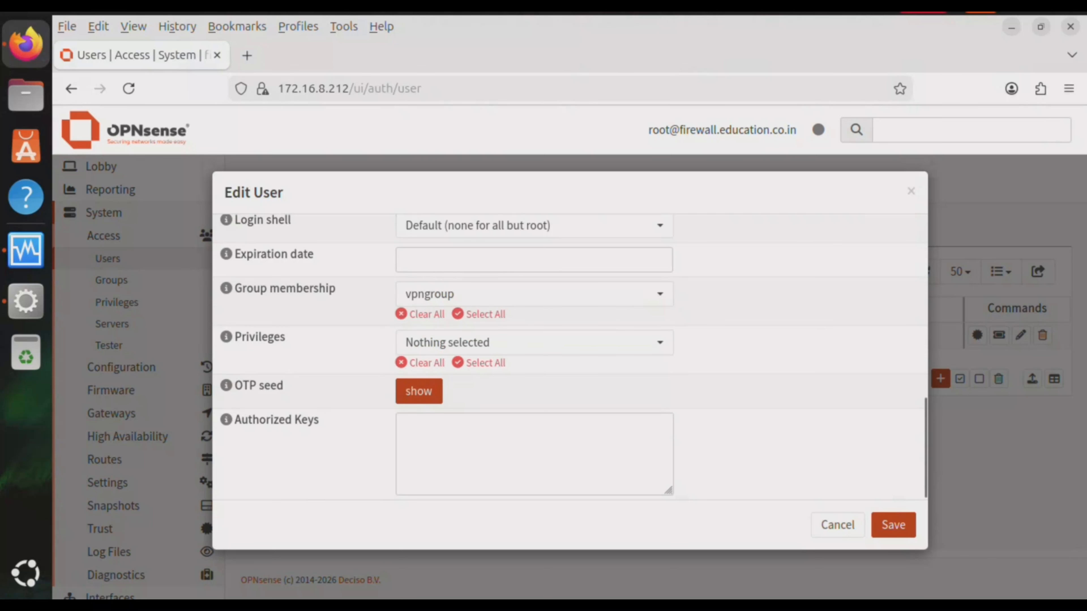
click(534, 343)
click(434, 403)
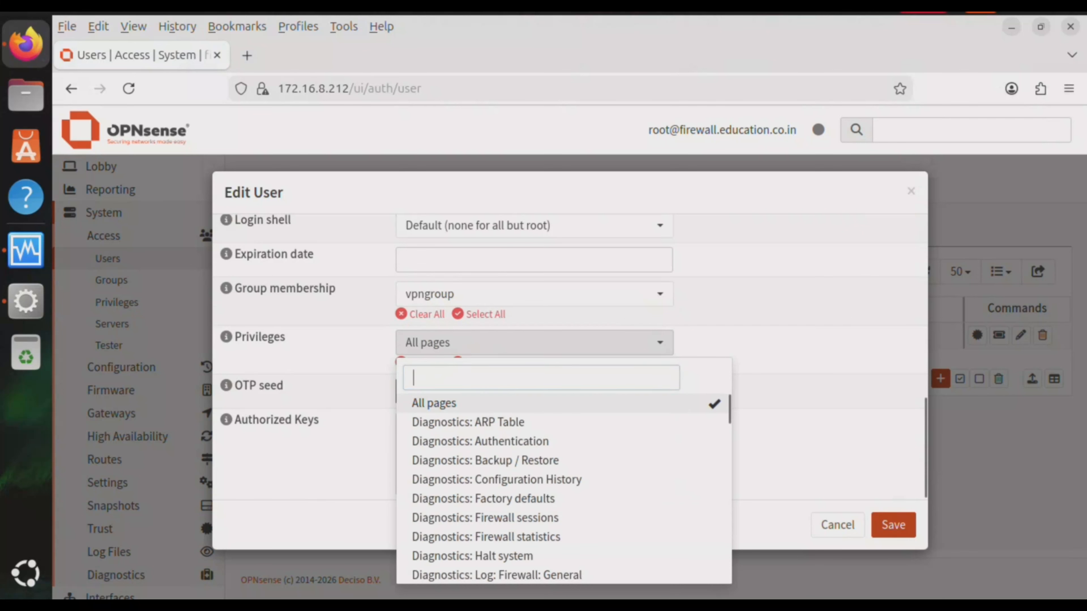
click(787, 394)
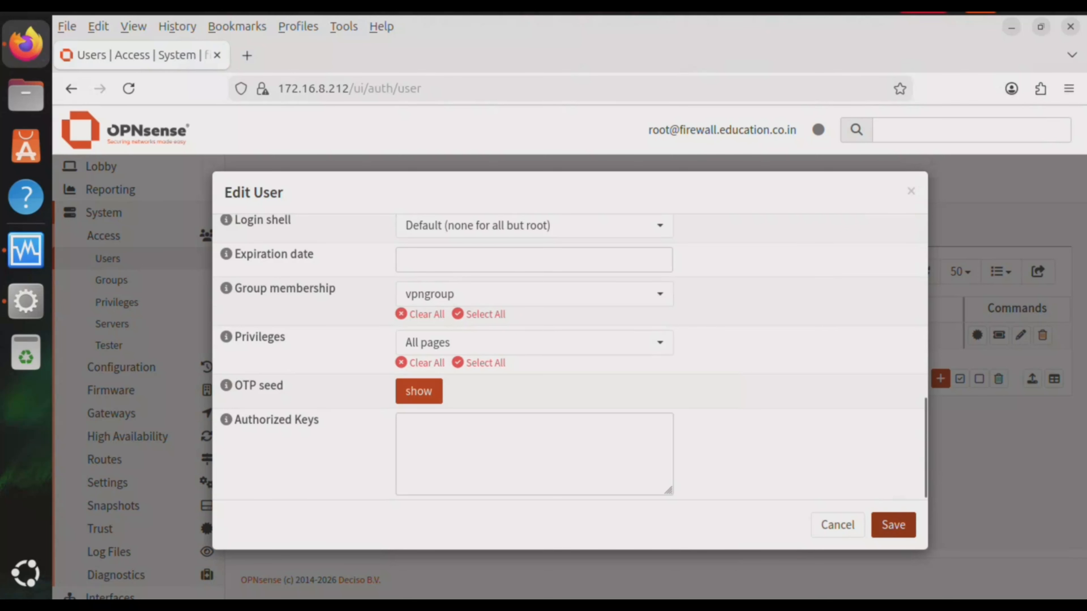
click(893, 524)
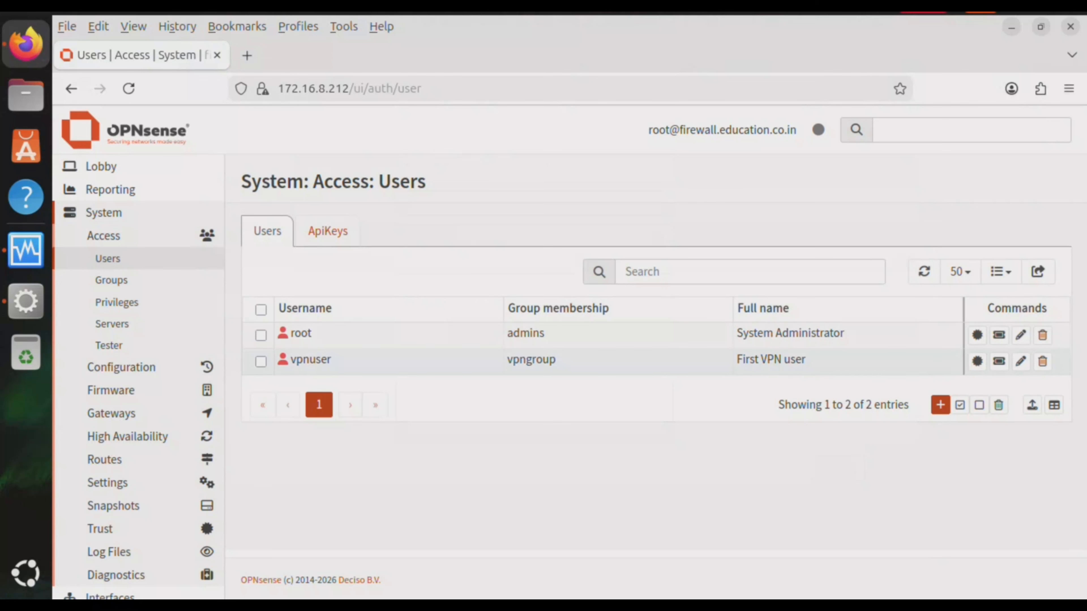
Start a new certificate for vpnuser described 'VPN client certificate'
click(260, 362)
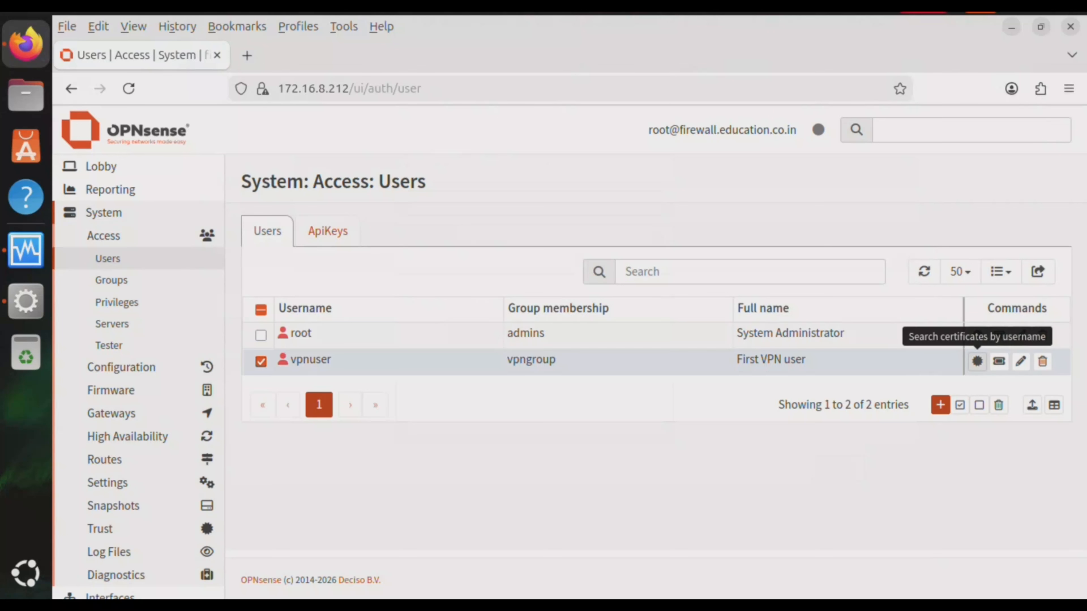
click(976, 361)
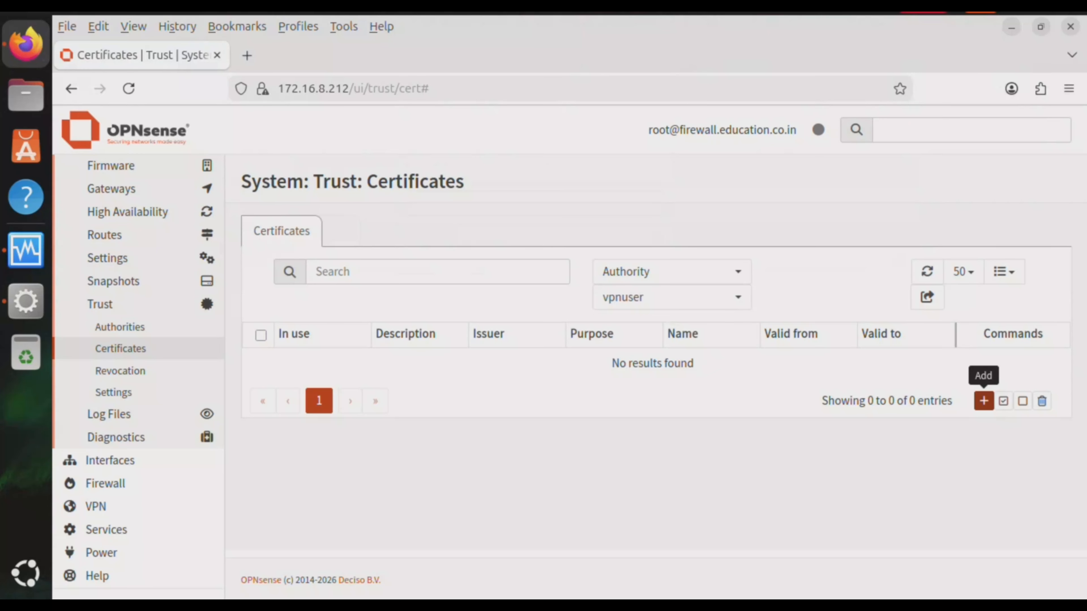
click(984, 401)
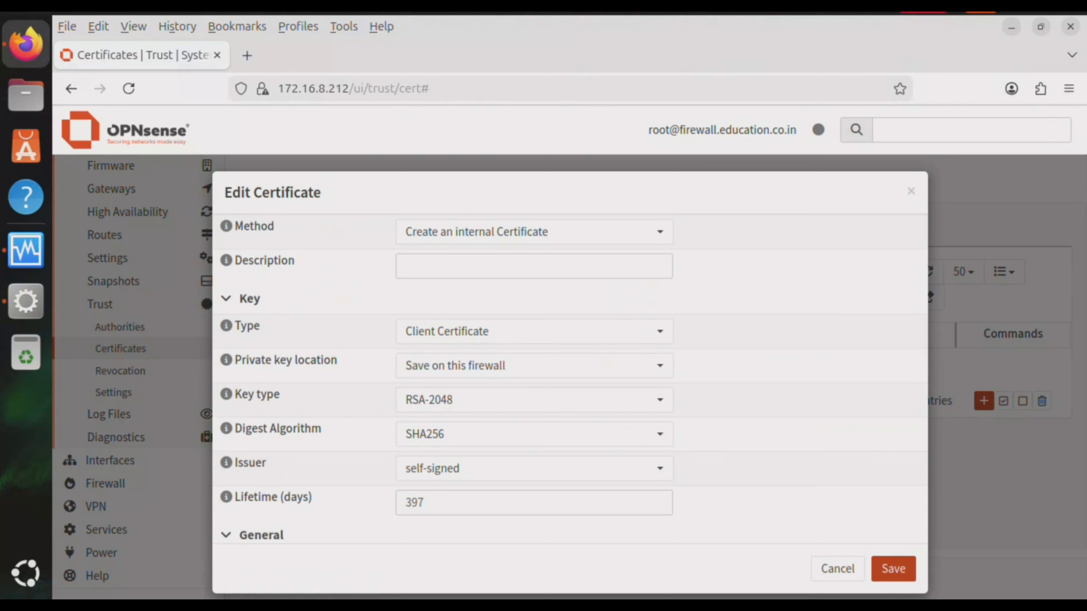
click(534, 267)
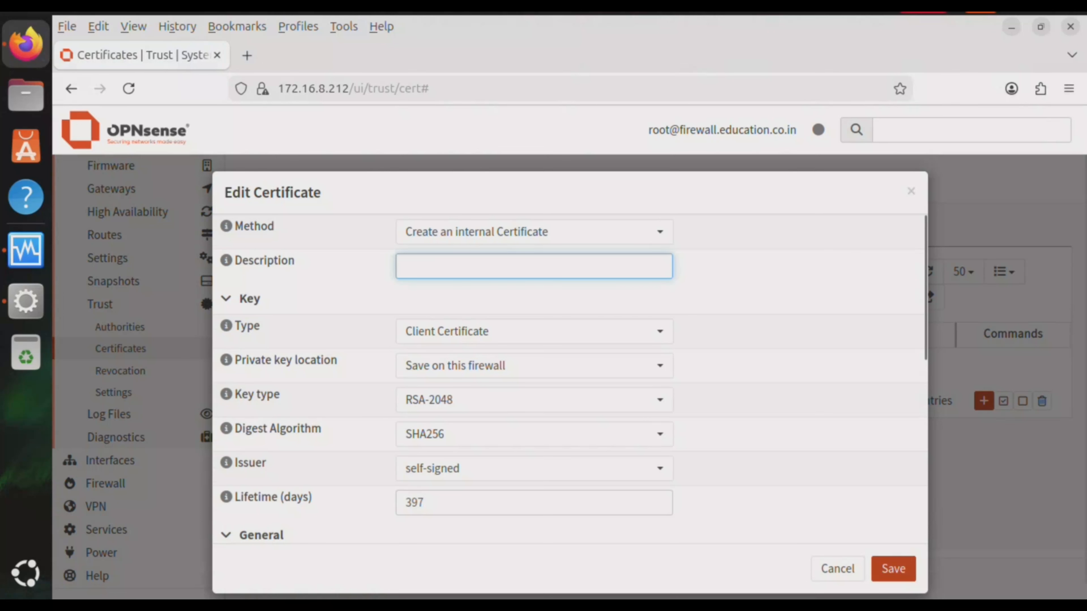
text(VPN)
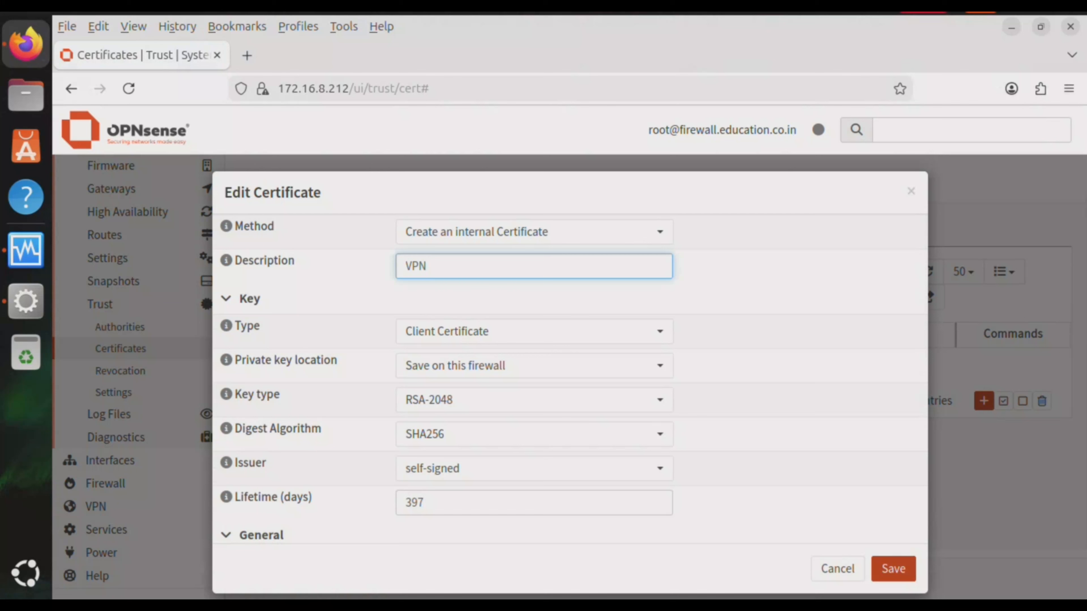
text( client certificate)
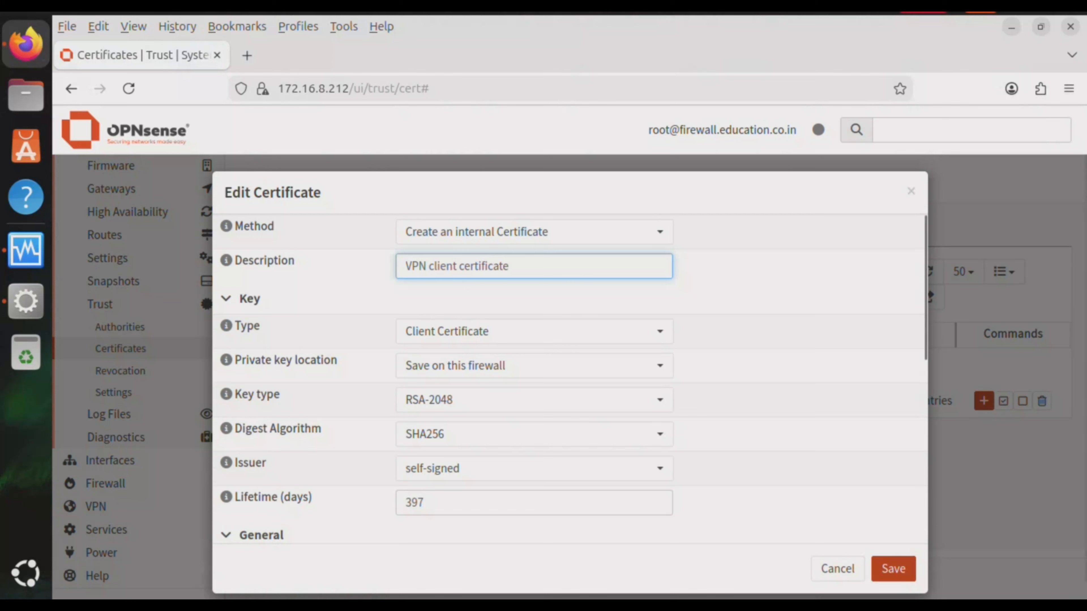
key(Tab)
key(Return)
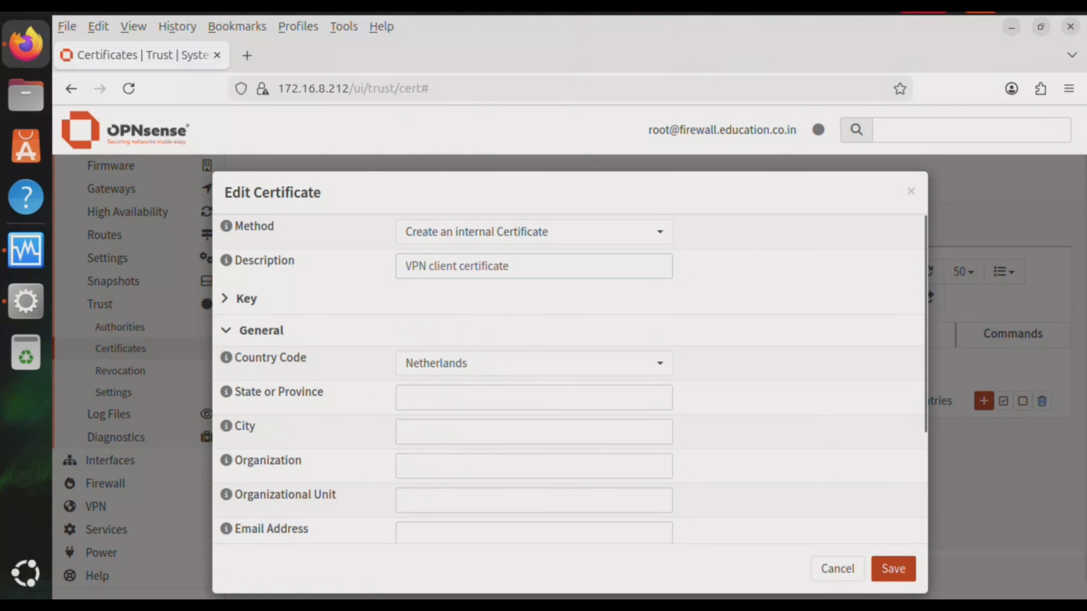
key(Return)
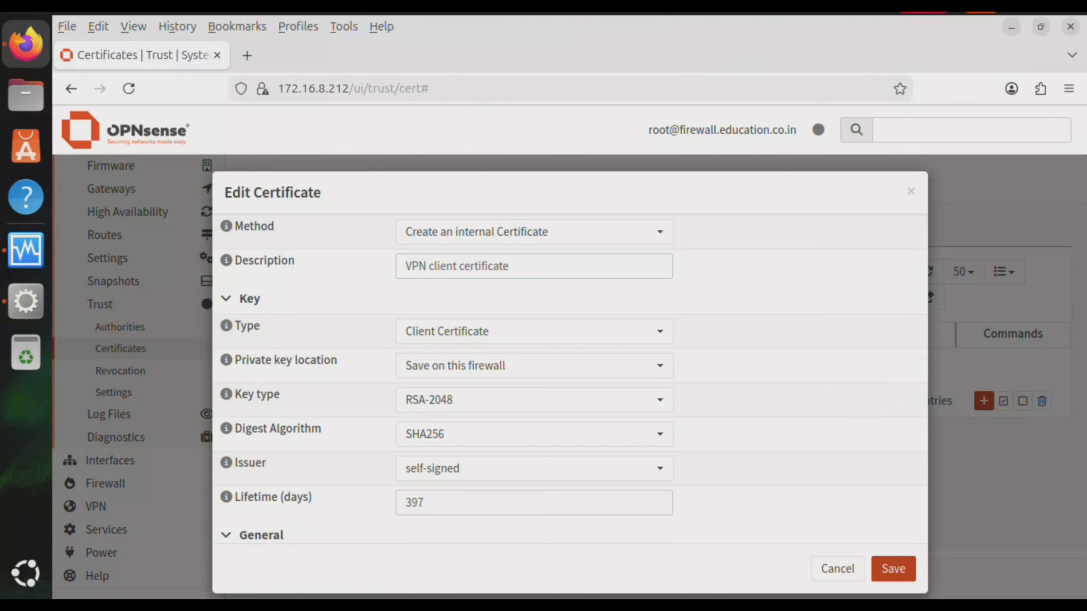
Set the key type to RSA-4096 and the digest algorithm to SHA512
key(Tab)
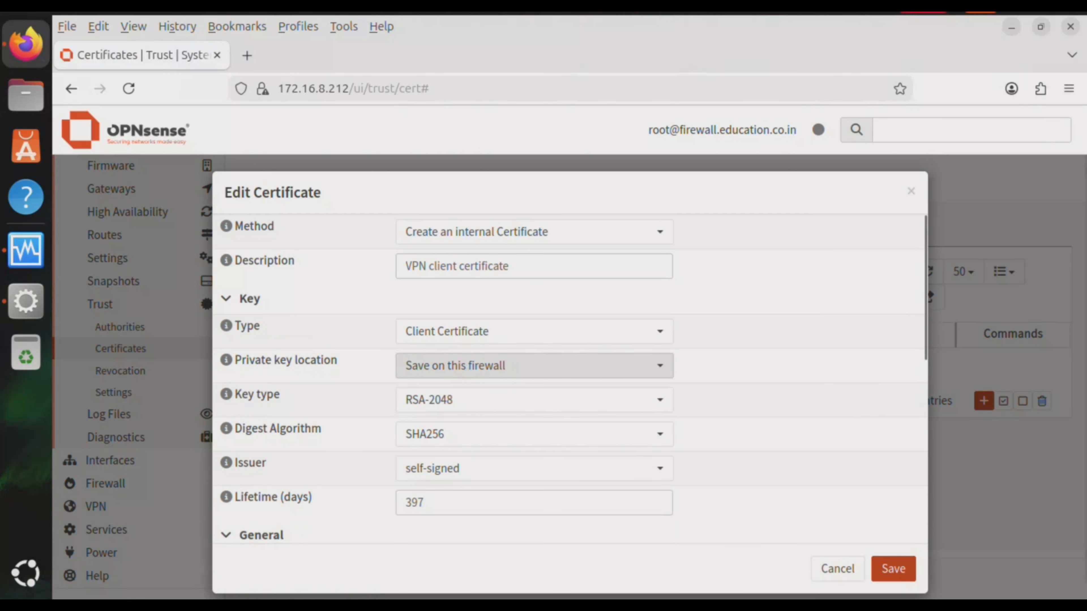
key(Tab)
key(Return)
key(Down)
key(Down)
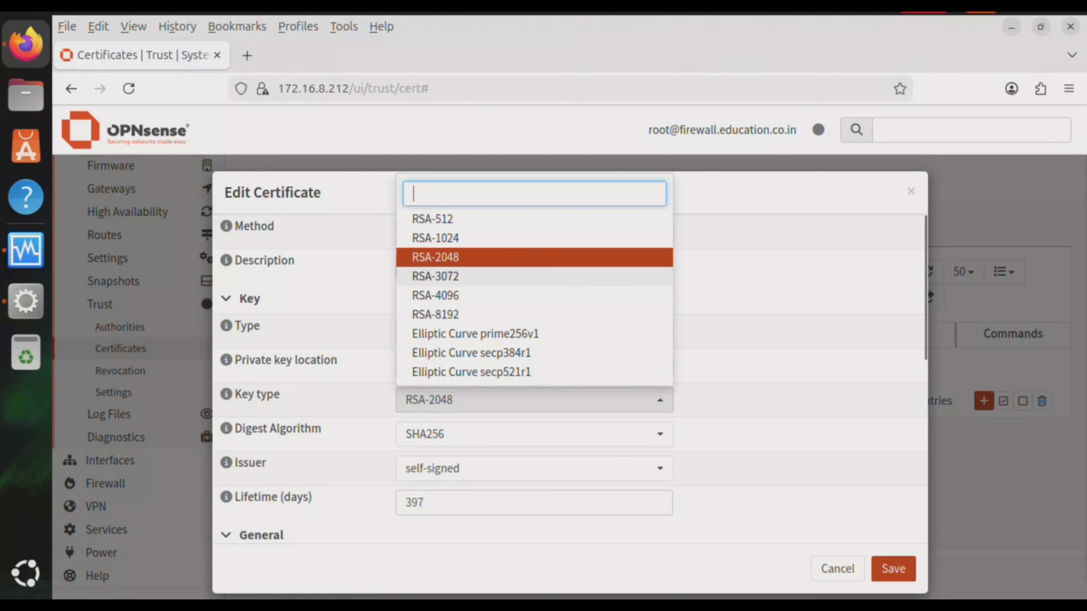
key(Return)
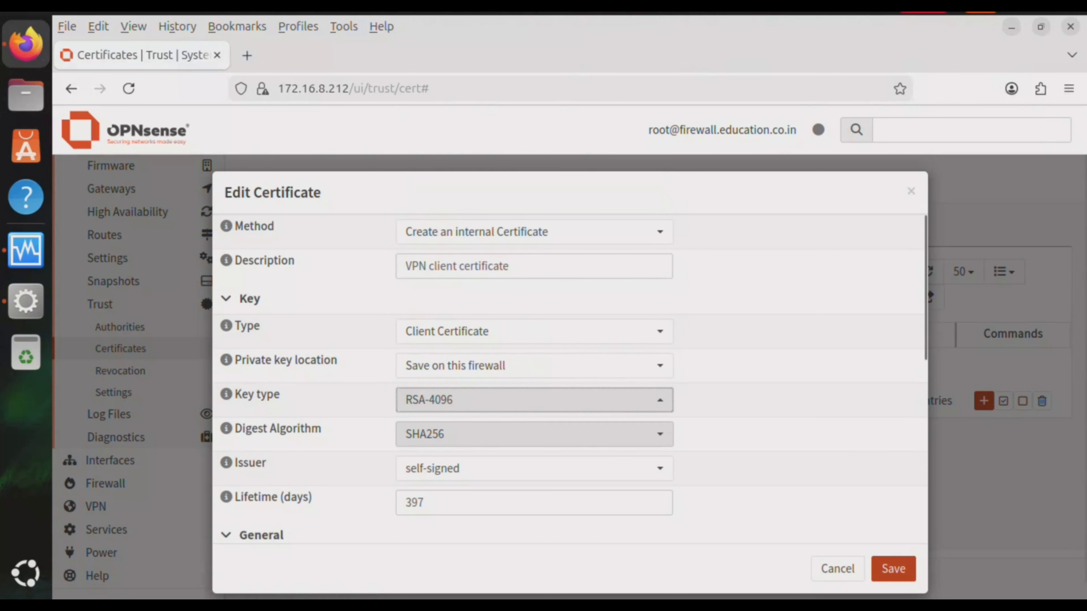
key(Tab)
key(Return)
key(Down)
key(Down)
key(Return)
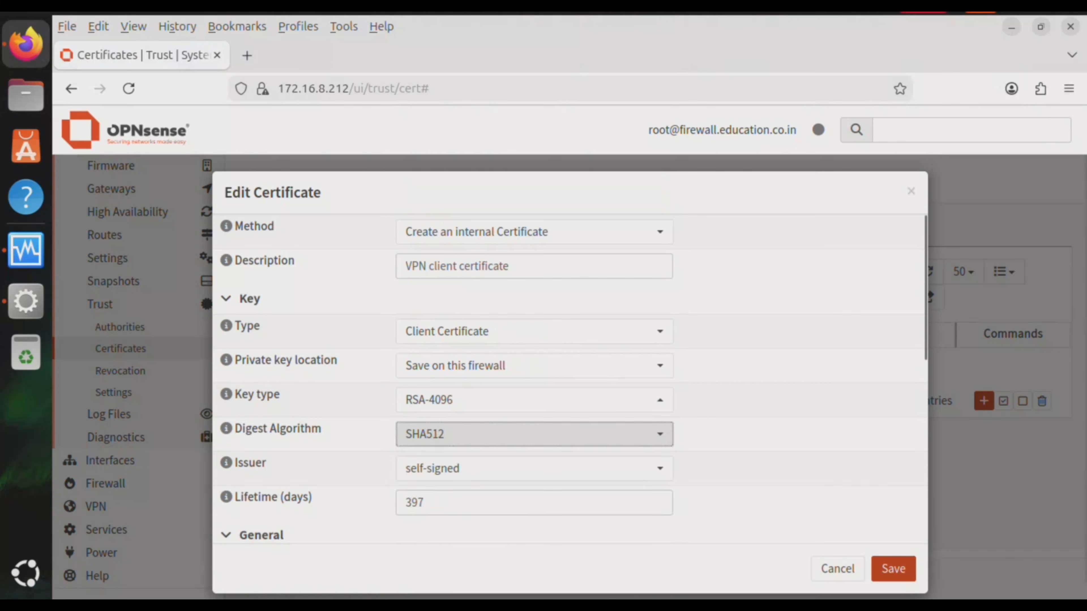
Choose Firewall VPN root CA as the certificate issuer
scroll(928, 287, down, 2)
key(Tab)
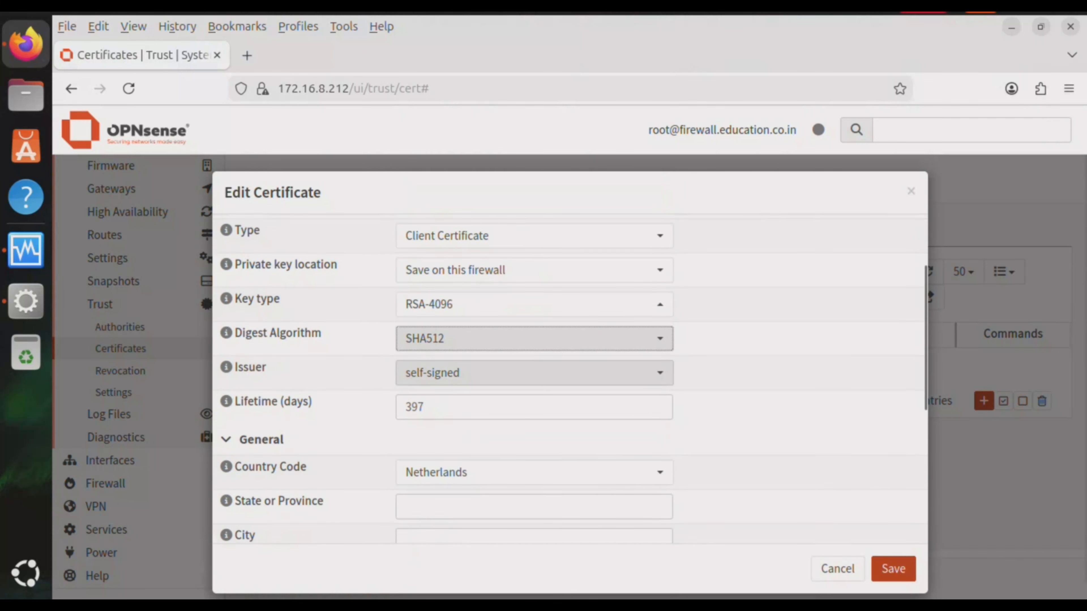
key(Return)
key(Down)
key(Return)
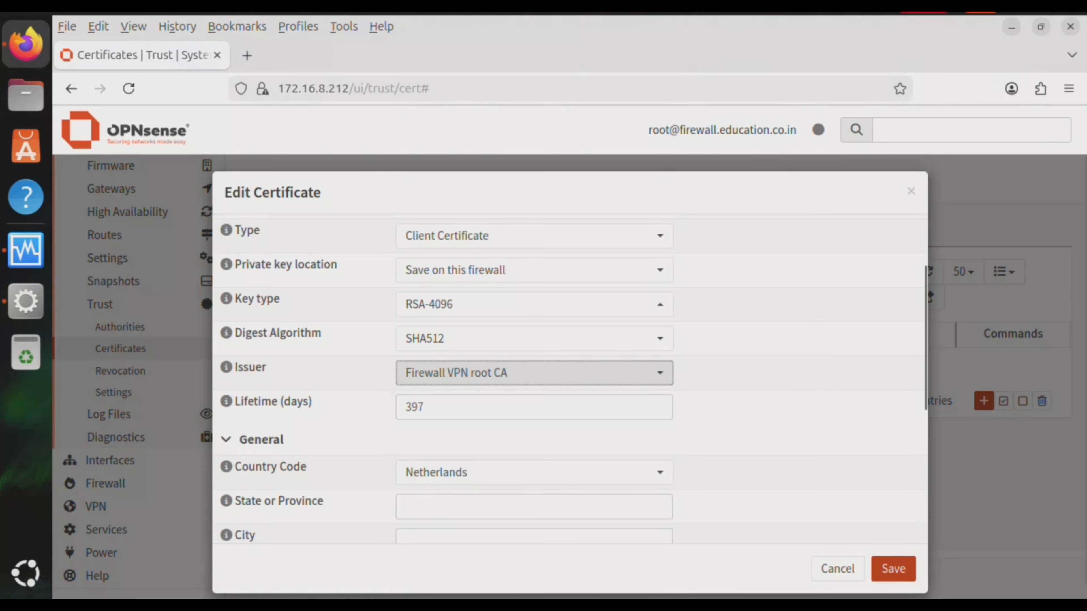
scroll(928, 287, down, 5)
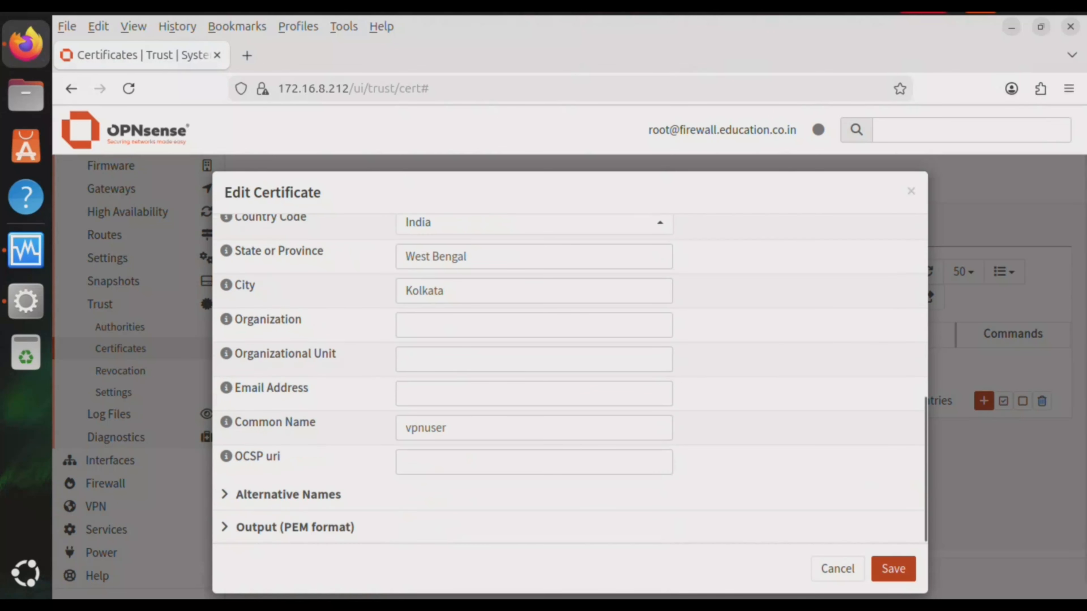
scroll(928, 287, down, 1)
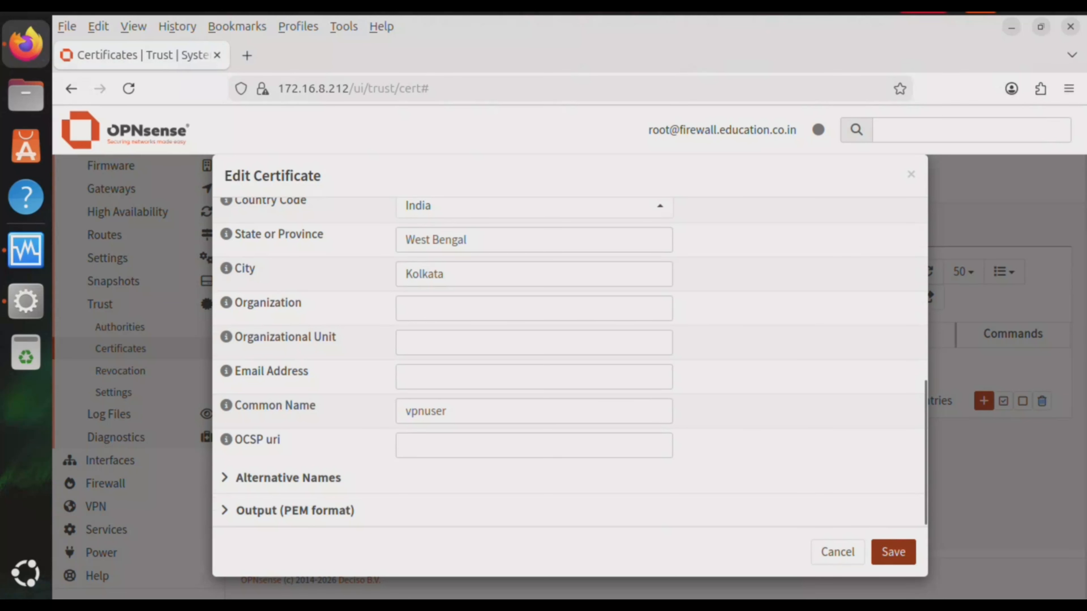
Save the vpnuser VPN client certificate issued by the Firewall VPN root CA
click(893, 552)
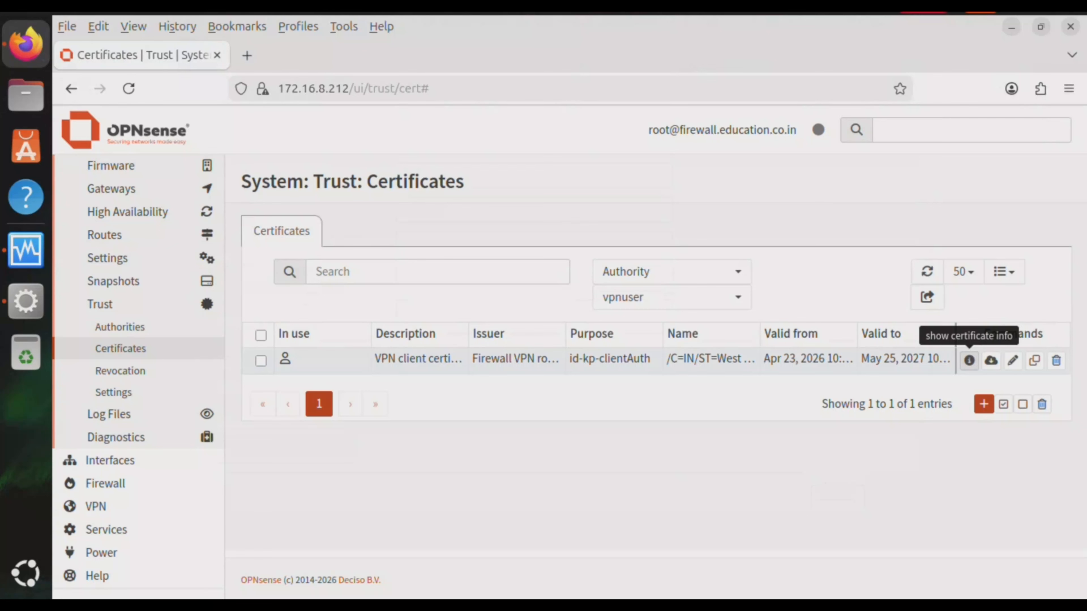
click(969, 360)
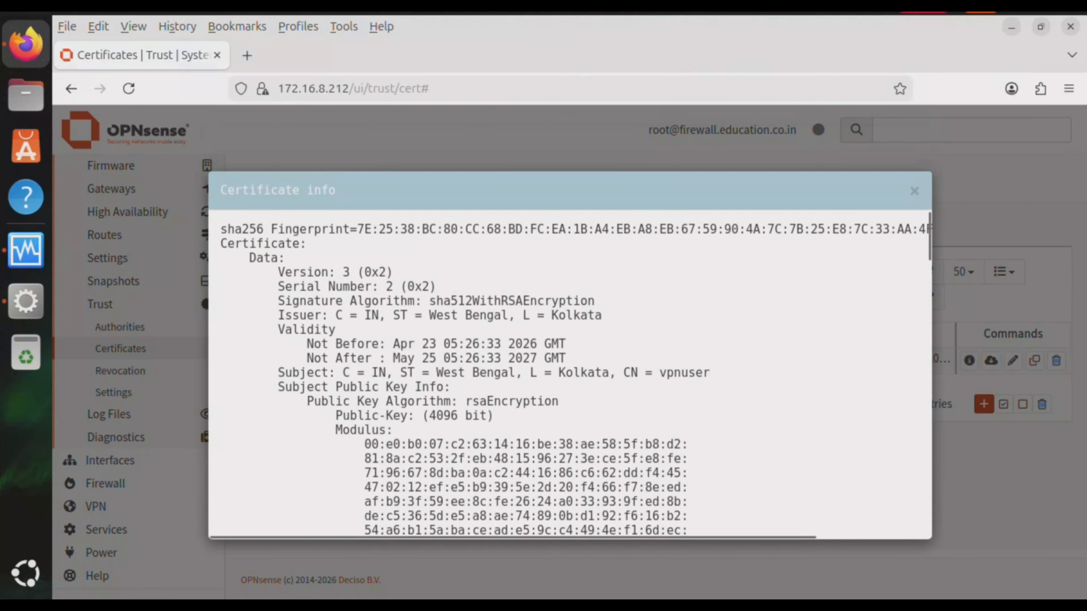
scroll(569, 372, down, 15)
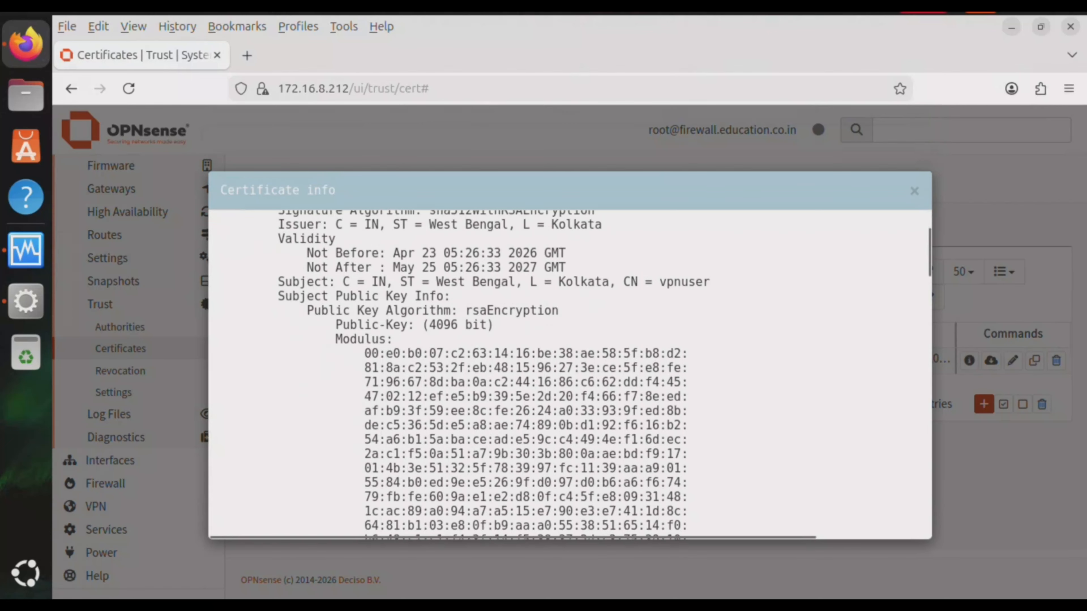
scroll(569, 373, down, 14)
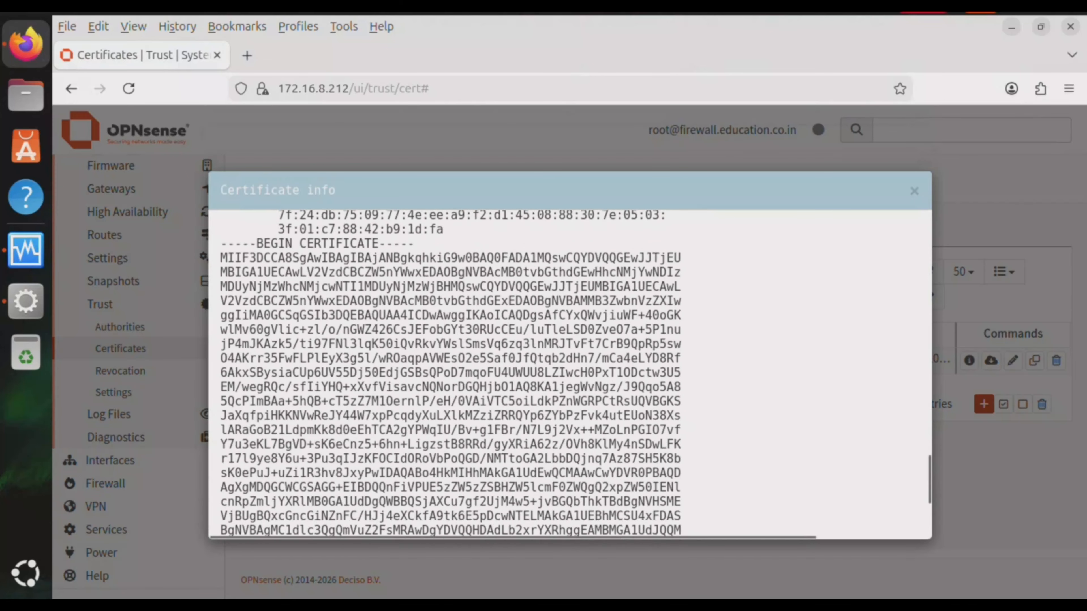
scroll(569, 372, down, 5)
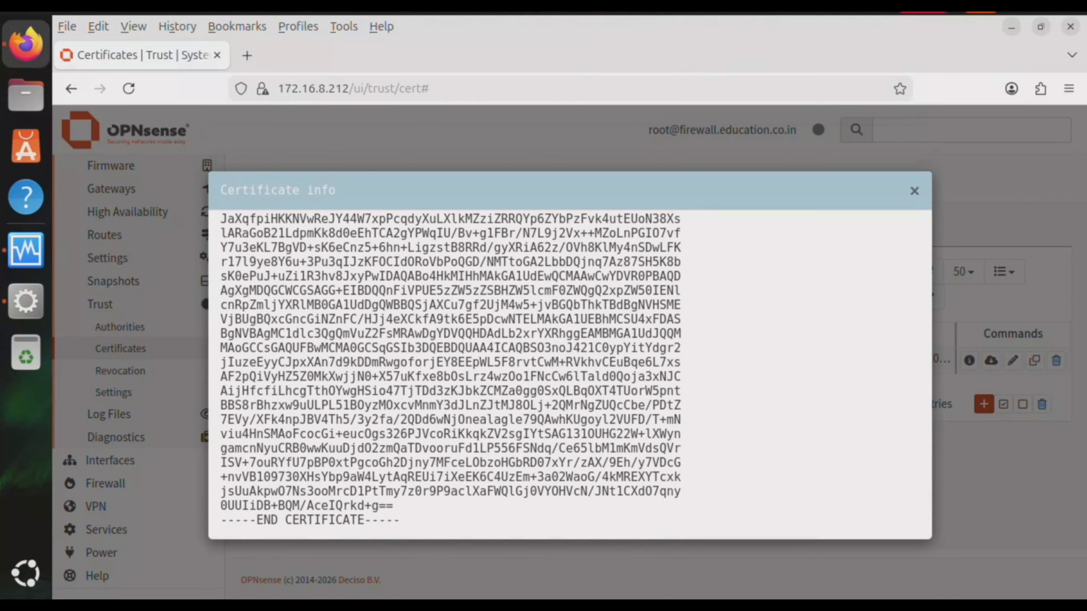
key(Escape)
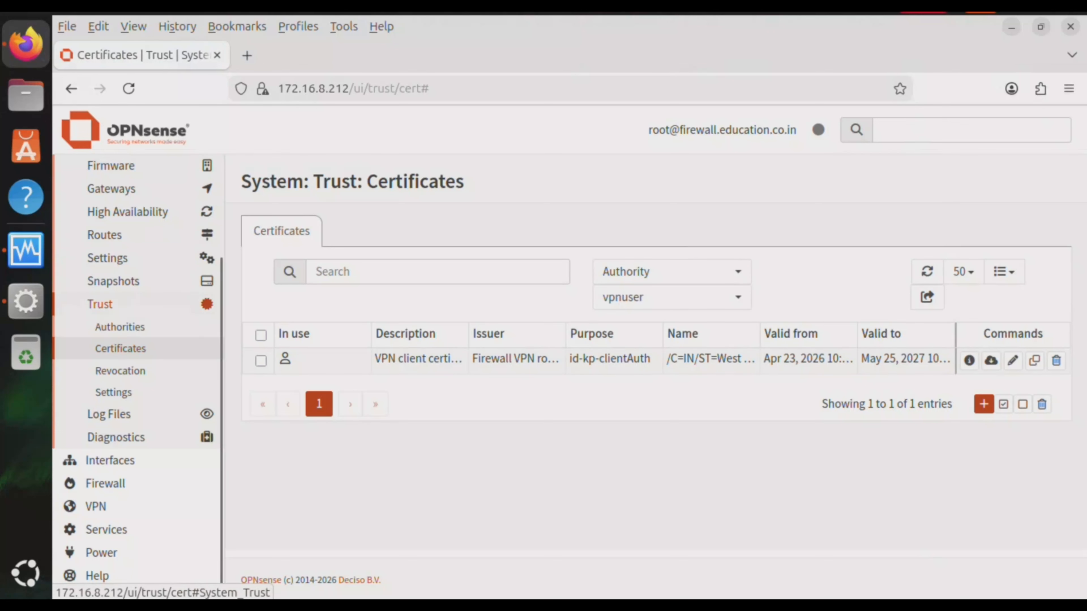
Go through the sidebar's VPN > OpenVPN group to the Client Export page
scroll(129, 305, up, 3)
click(104, 212)
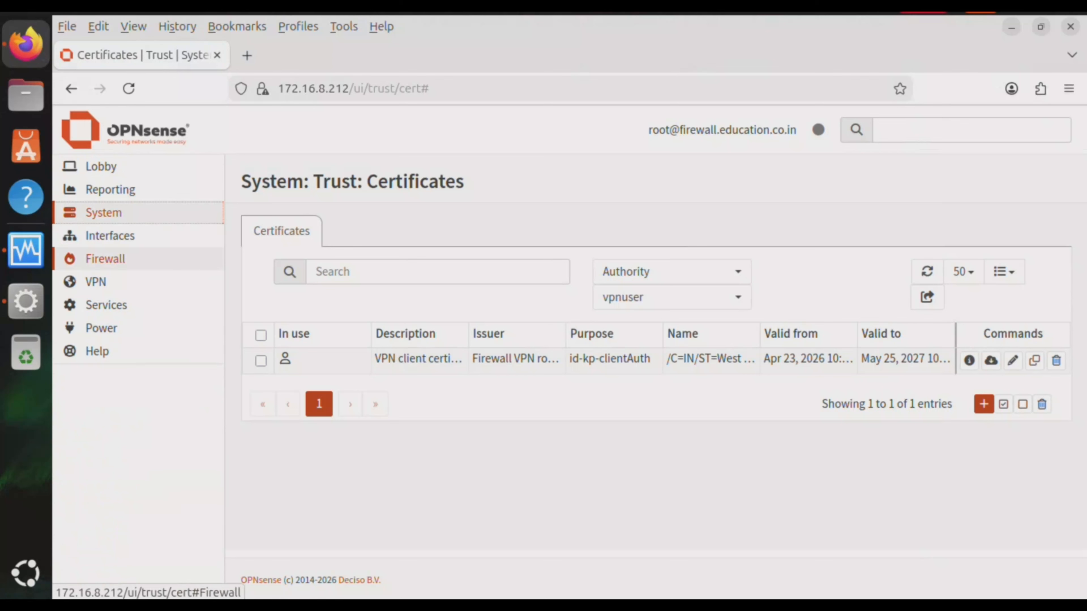
click(104, 258)
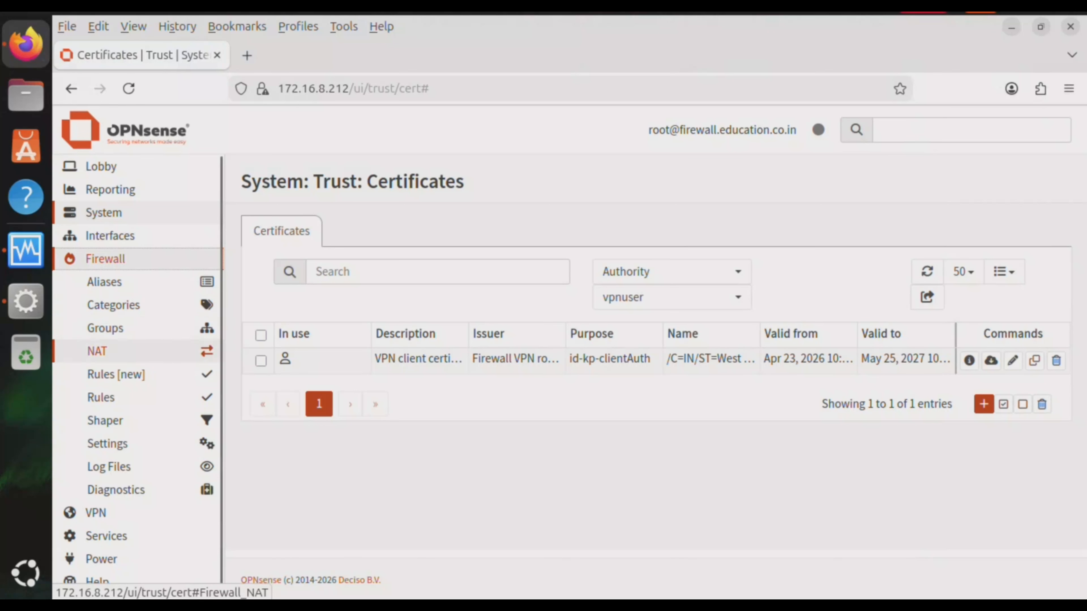
click(105, 259)
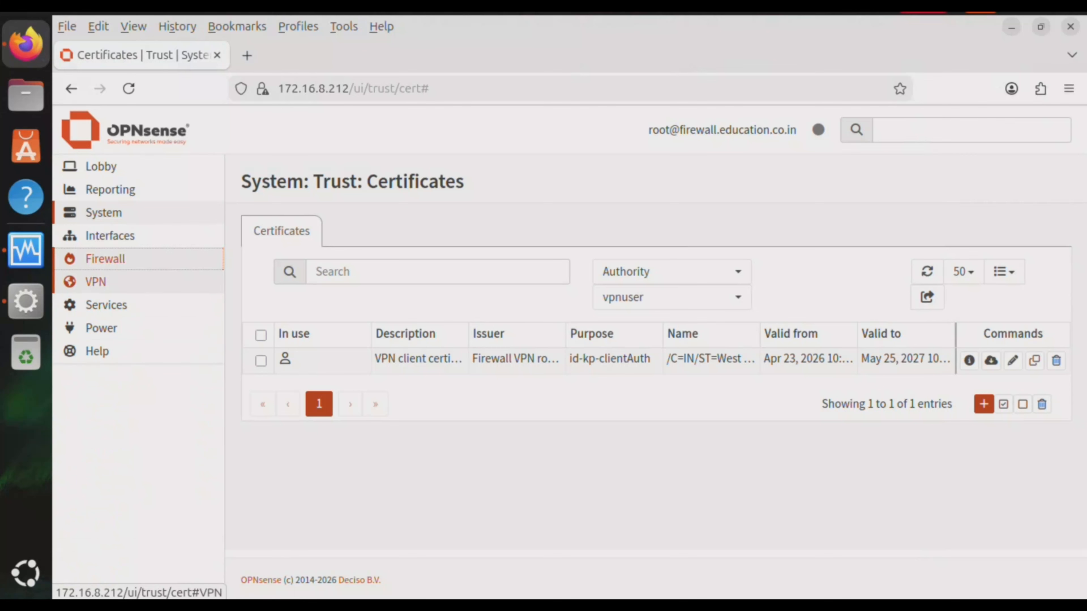
click(95, 281)
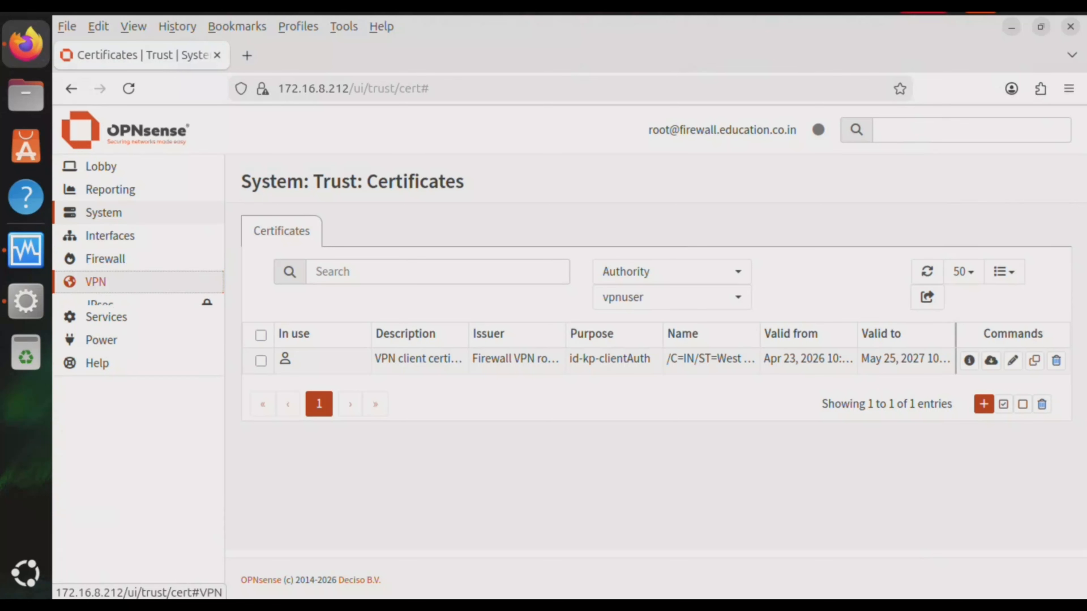
click(110, 328)
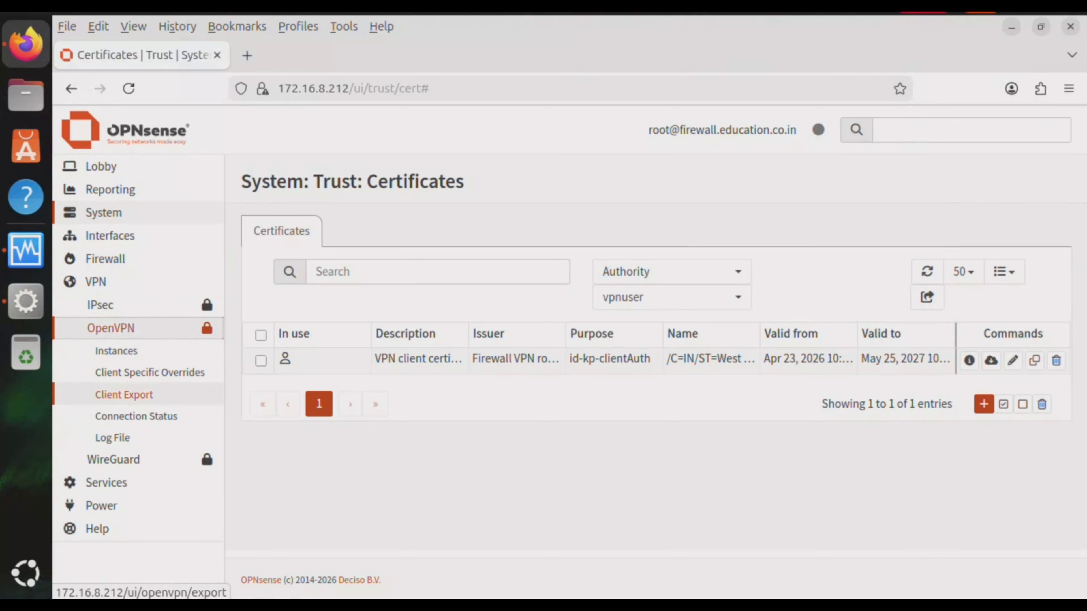
click(124, 394)
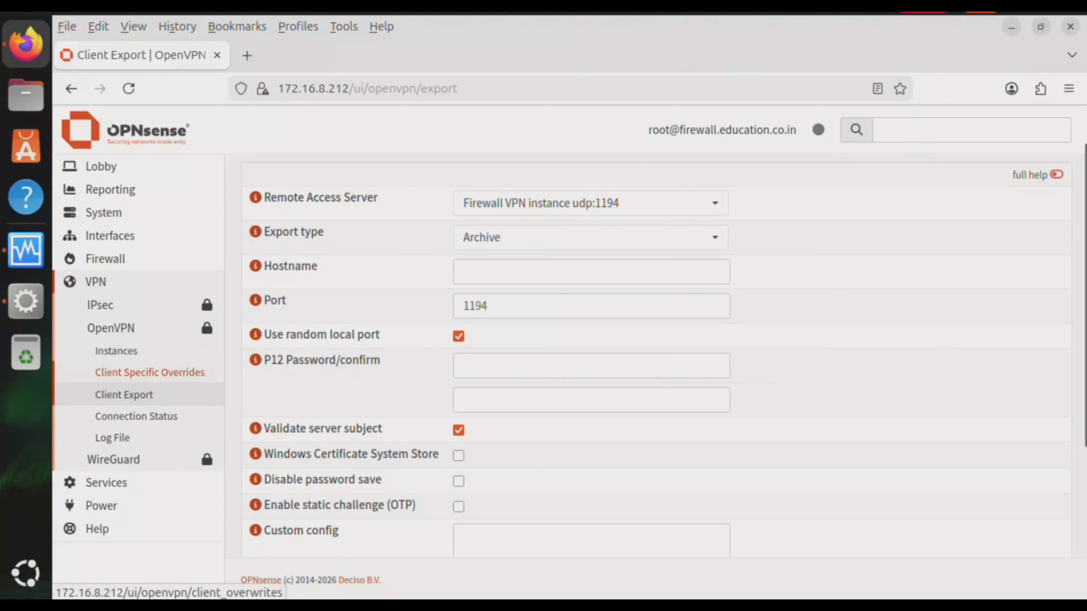
Set the export type to File Only and the Hostname to 172.16.8.212
click(590, 237)
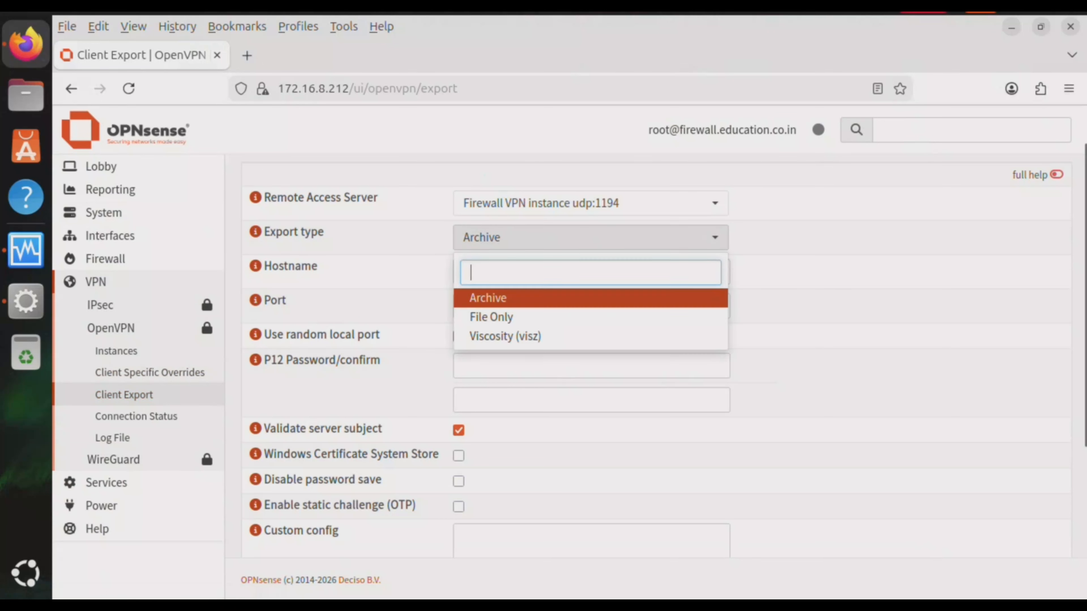
key(Return)
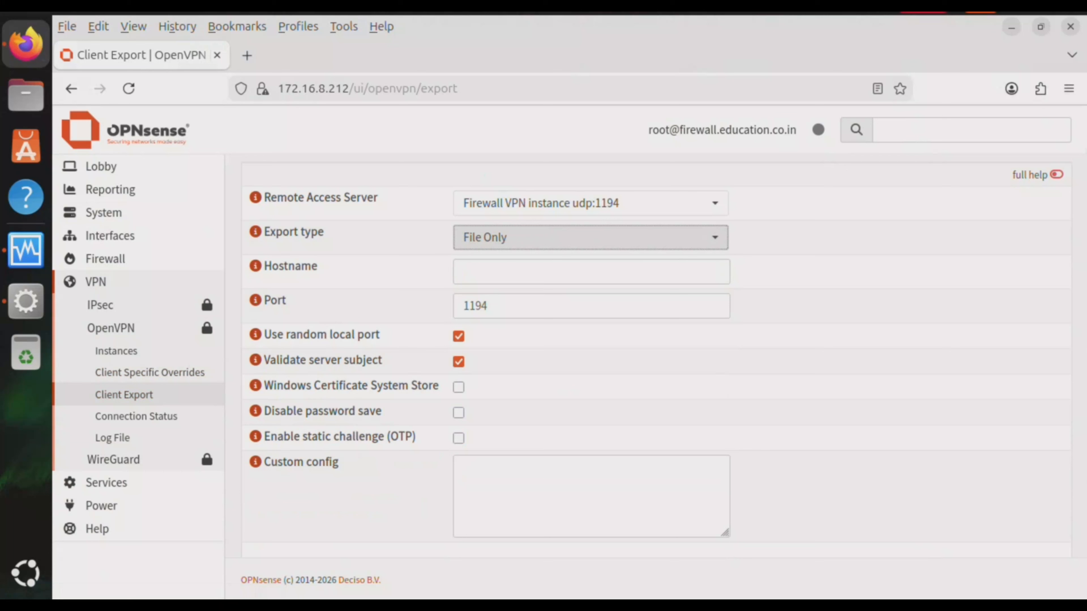
click(591, 272)
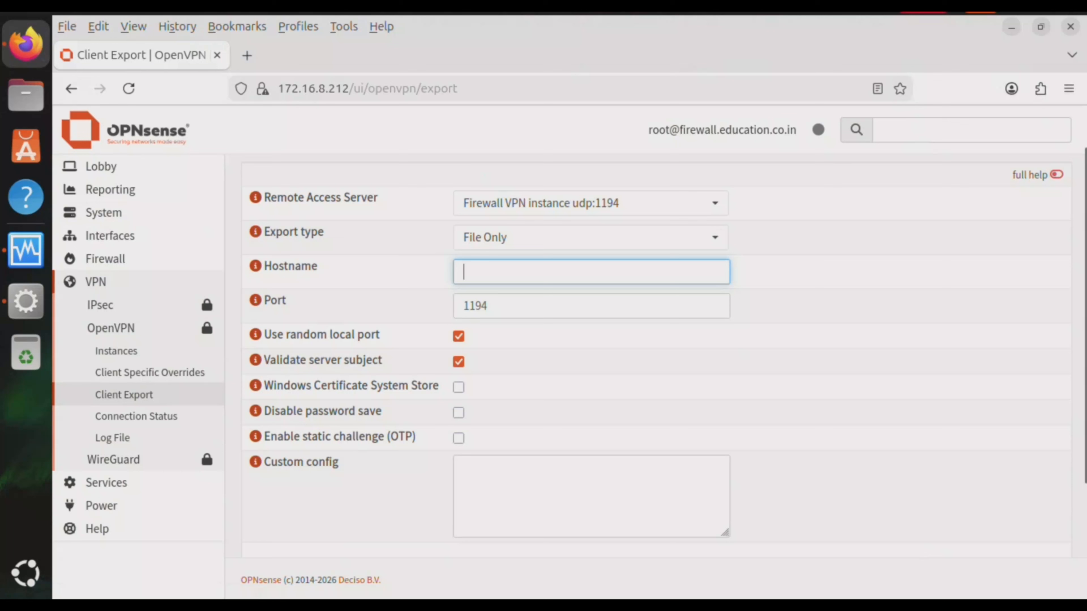
drag(684, 130, 796, 130)
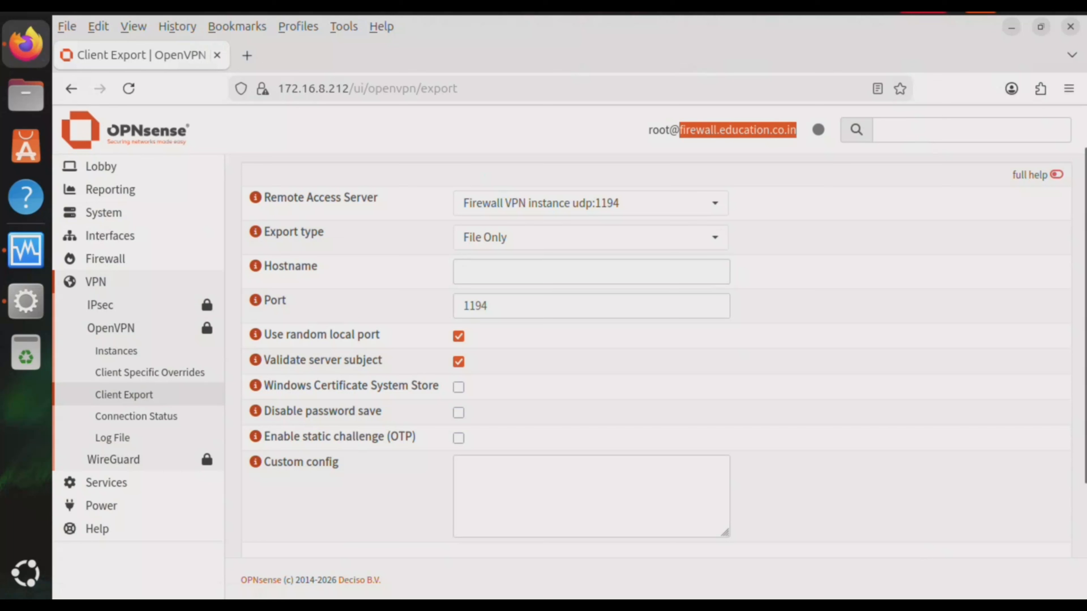
click(592, 272)
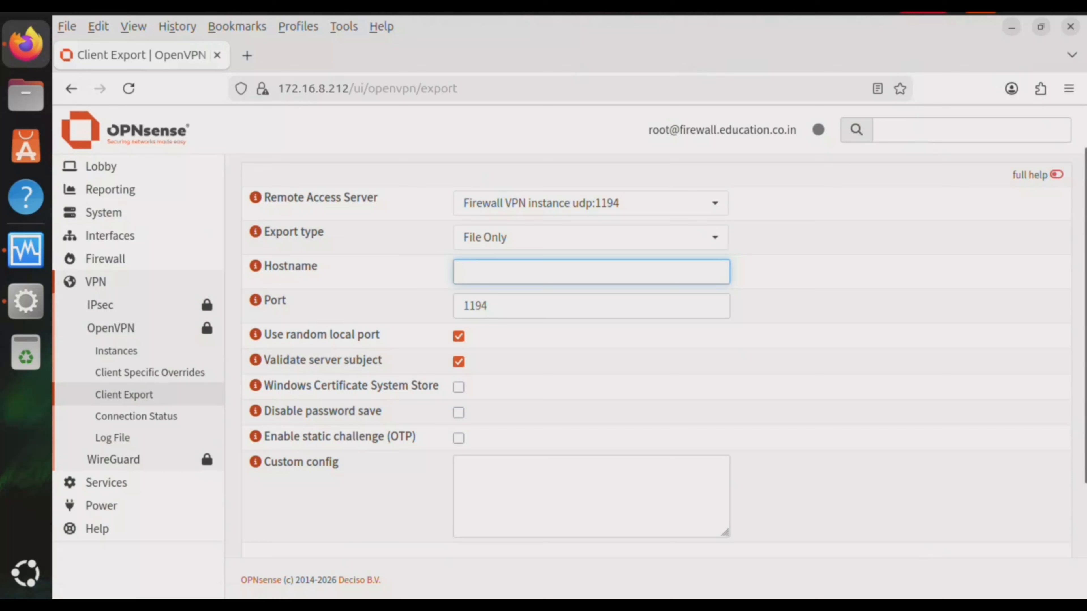
text(172)
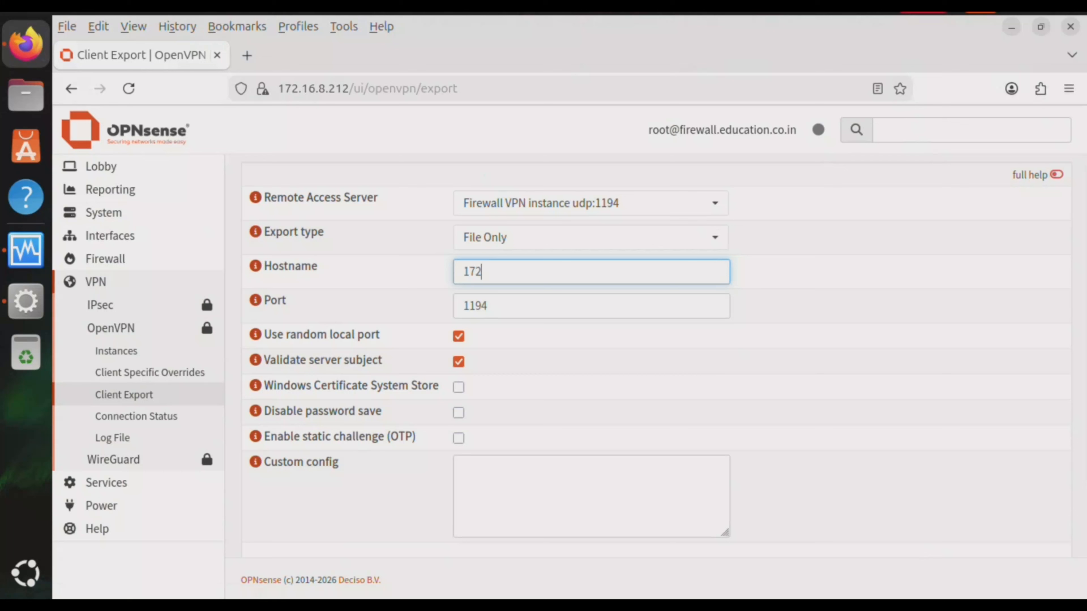
text(.16.8.212)
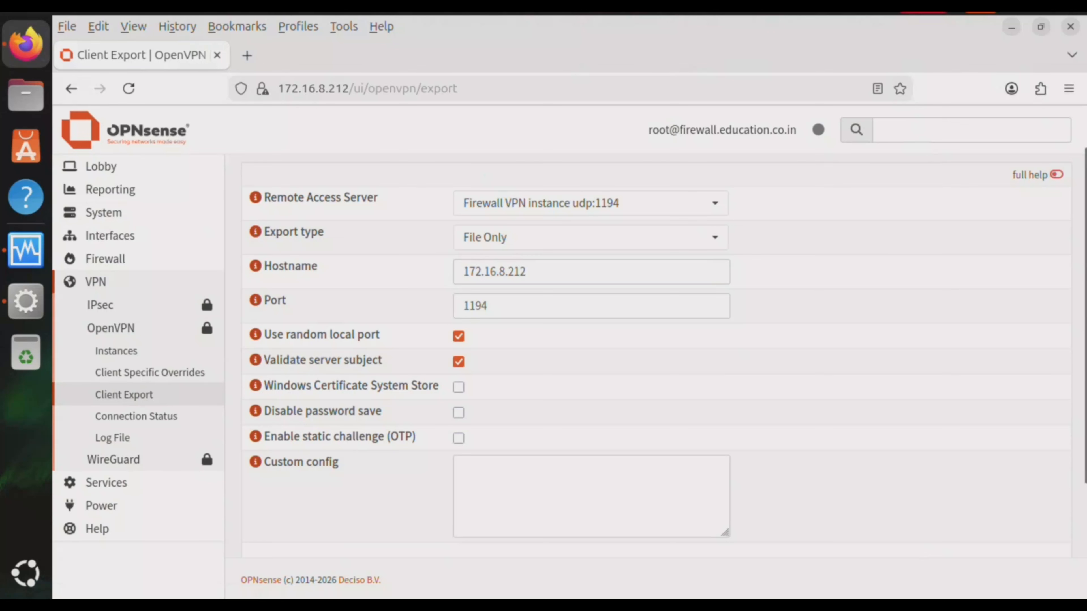
scroll(655, 356, down, 3)
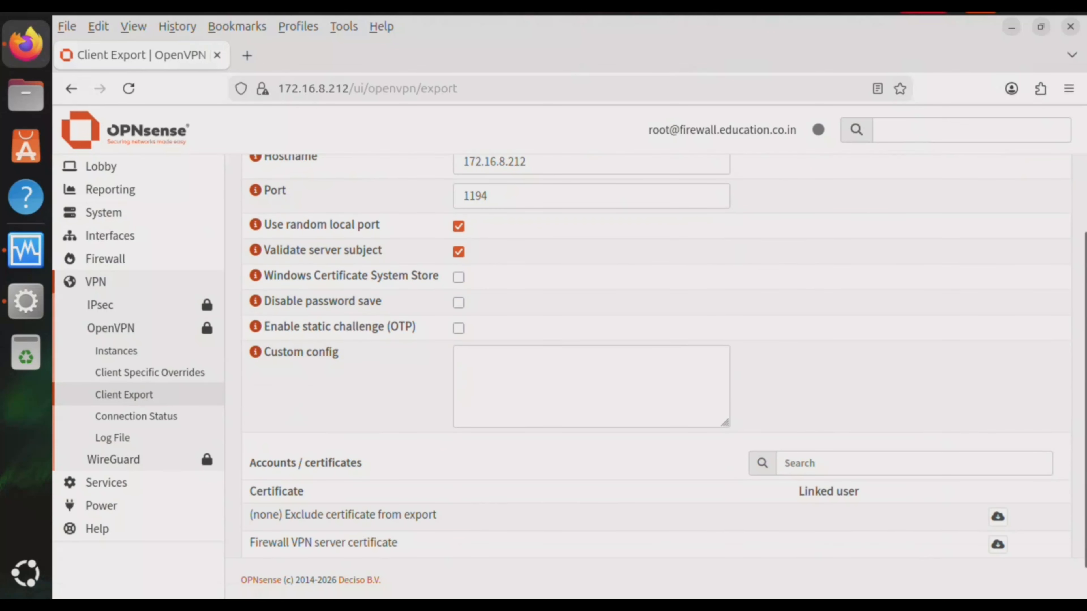
Download the vpnuser, server-certificate and no-certificate .ovpn profiles for the Firewall VPN instance
scroll(654, 368, down, 1)
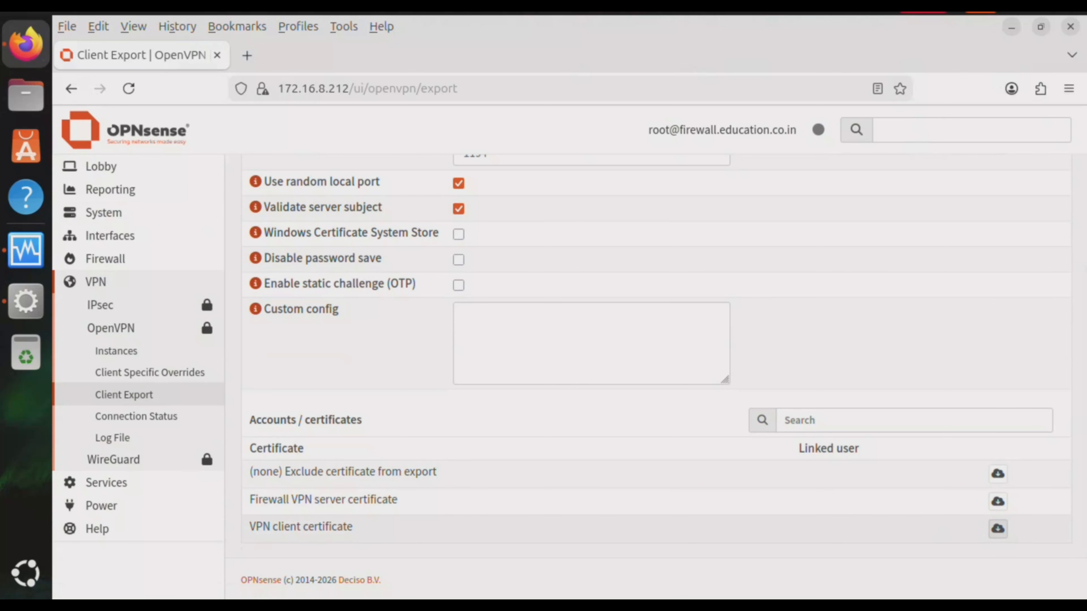
click(997, 529)
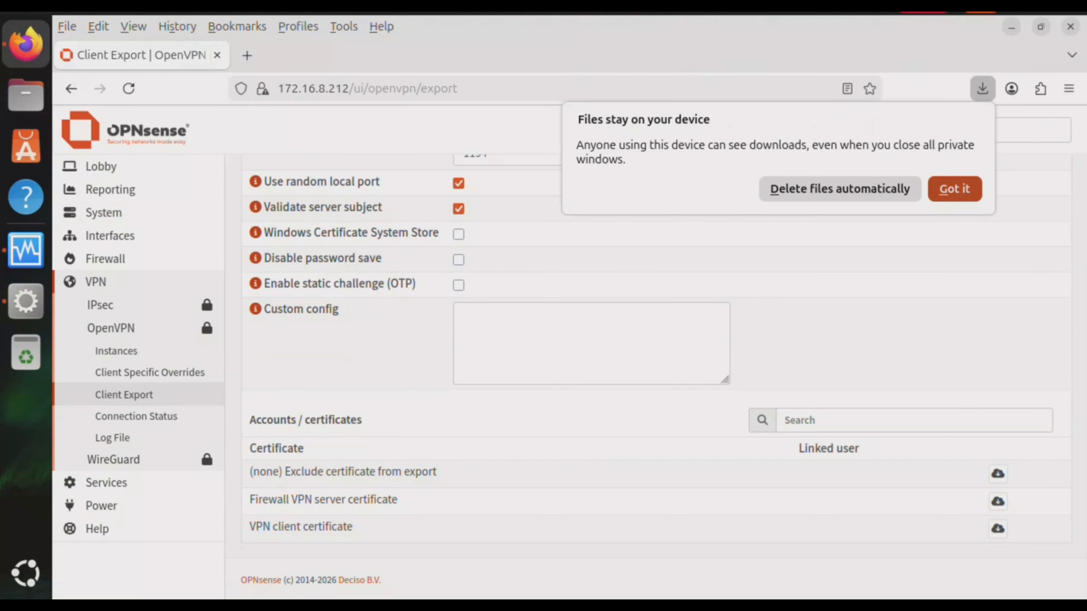
click(955, 189)
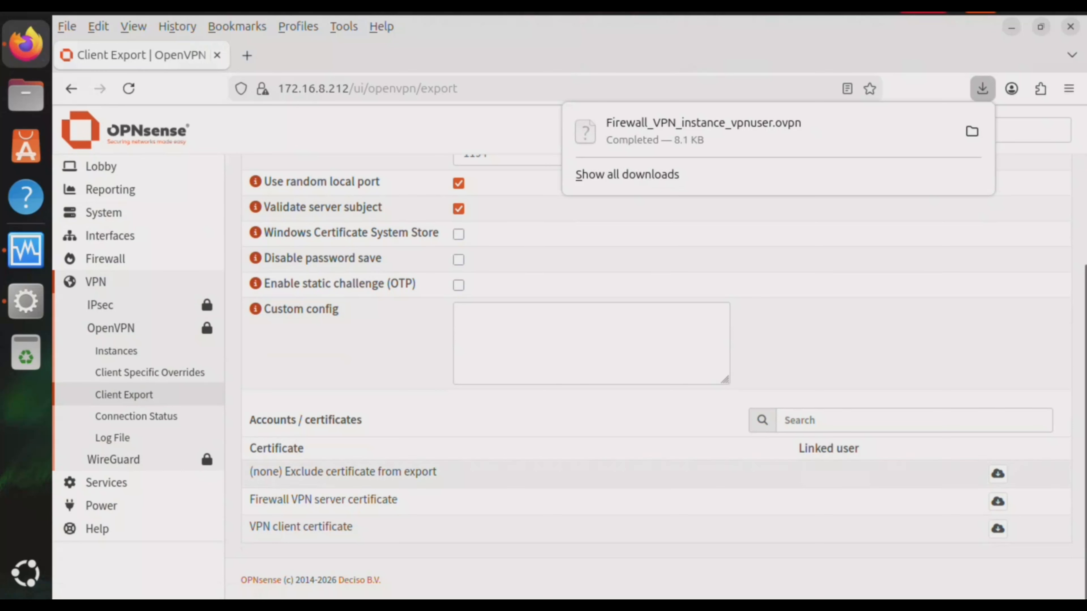
click(997, 502)
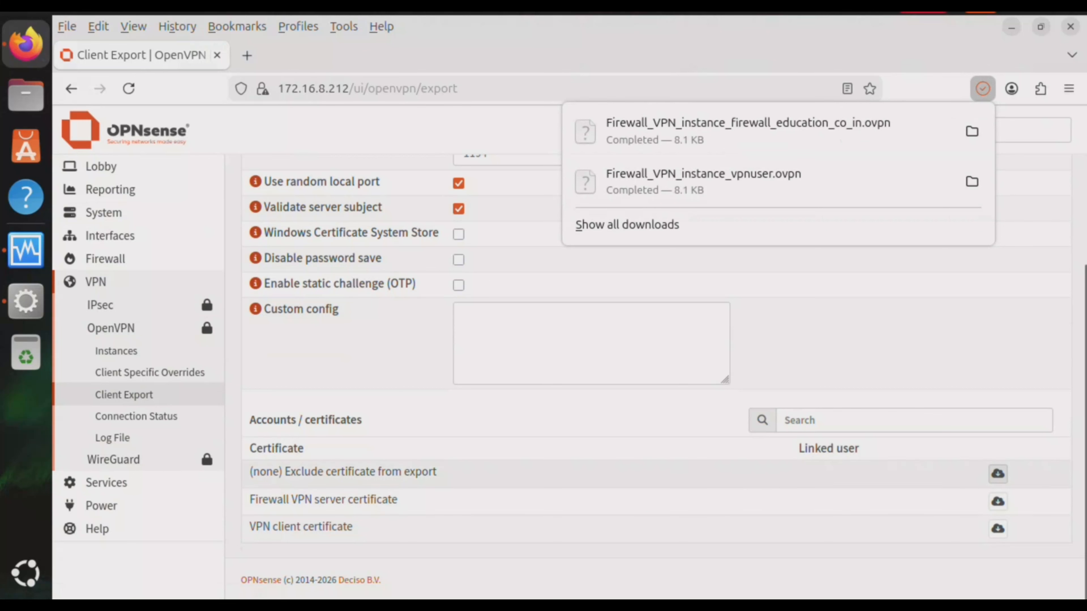
click(997, 473)
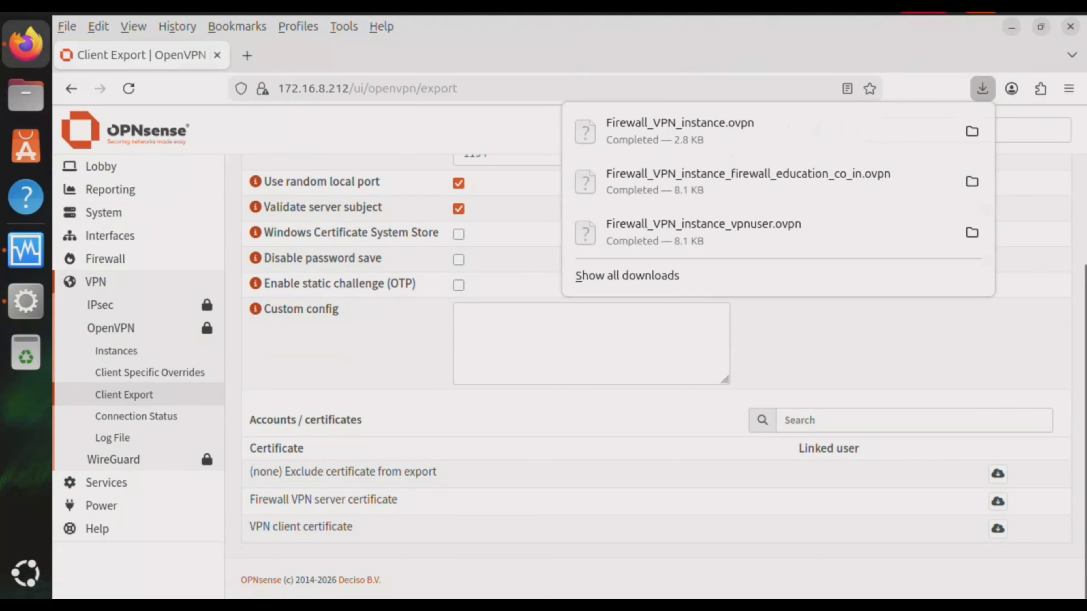
click(877, 343)
scroll(96, 282, up, 5)
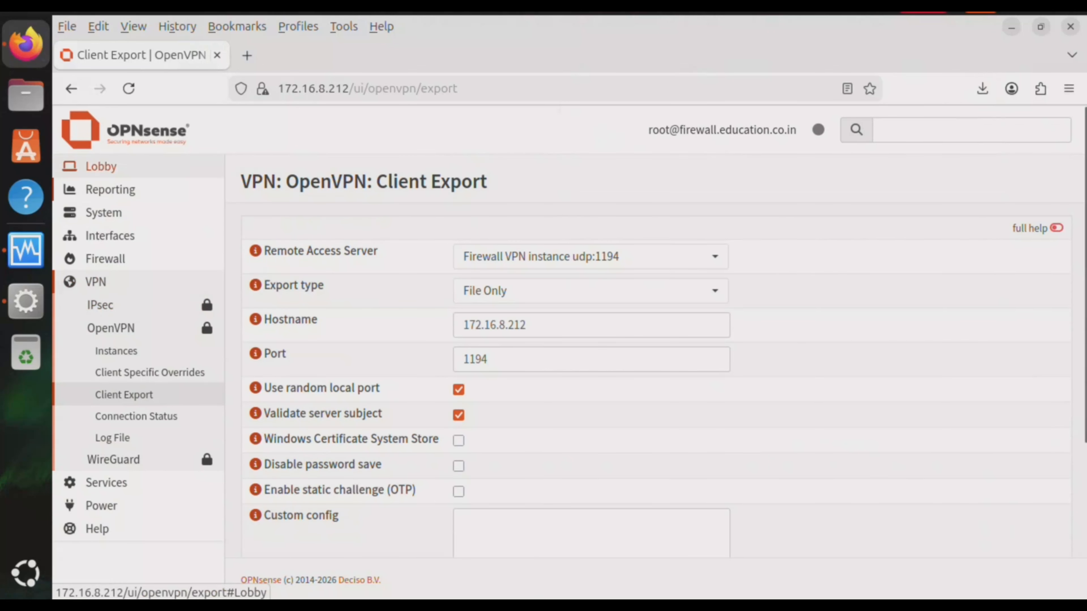
Review the Lobby dashboard widgets, then bring up the Pritunl client
click(101, 166)
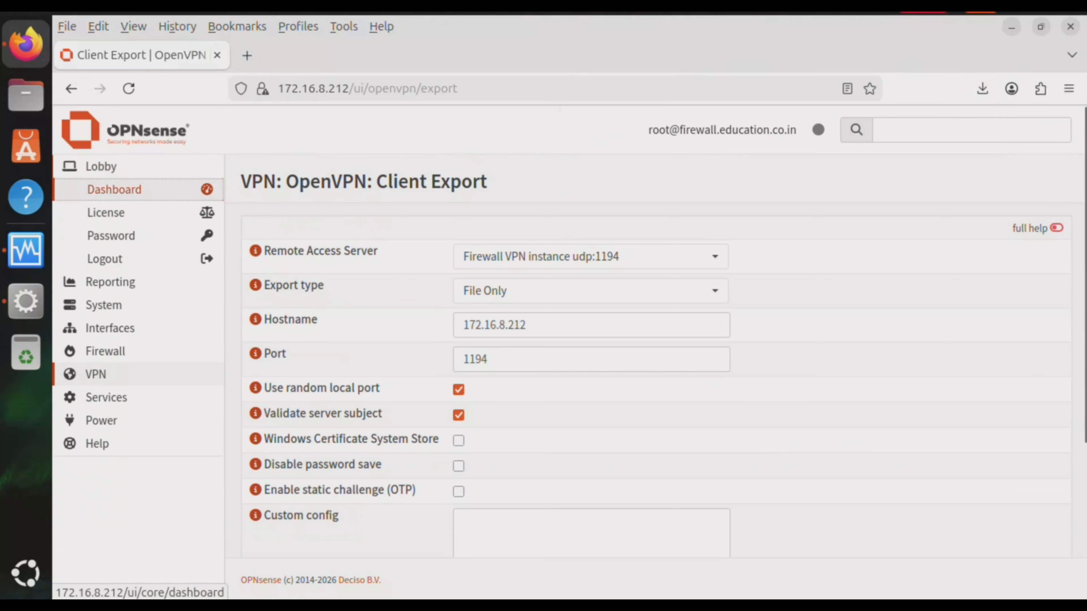
click(113, 189)
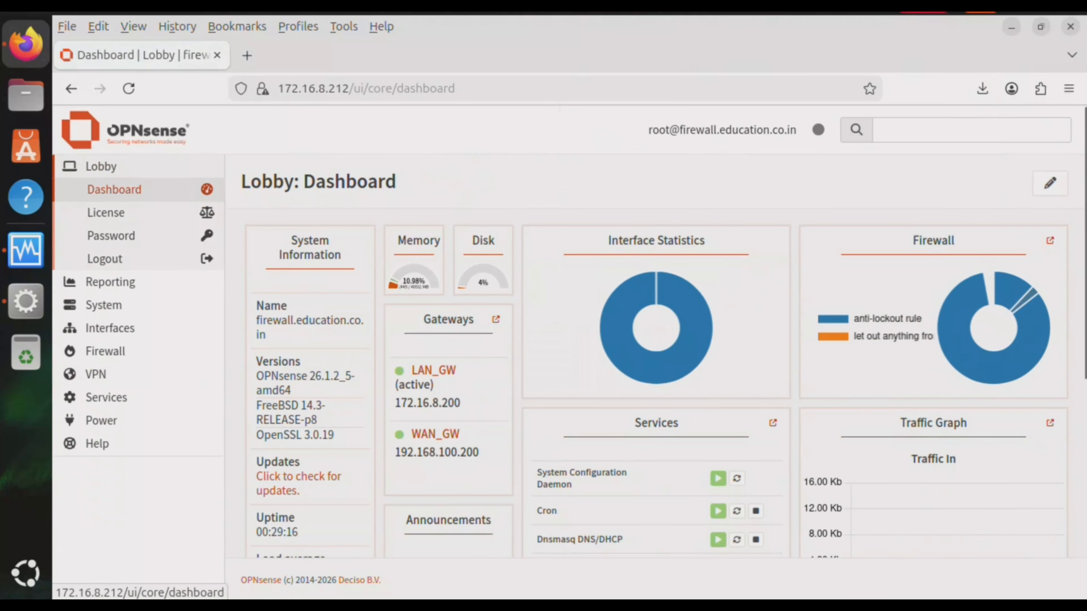
scroll(642, 355, down, 5)
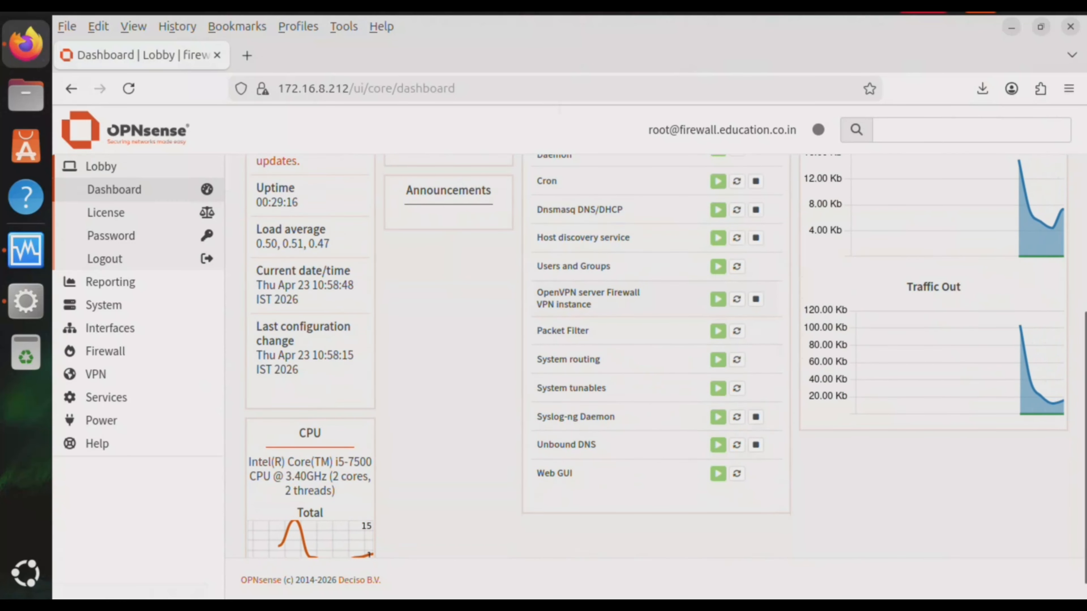
scroll(642, 355, up, 4)
scroll(642, 355, up, 2)
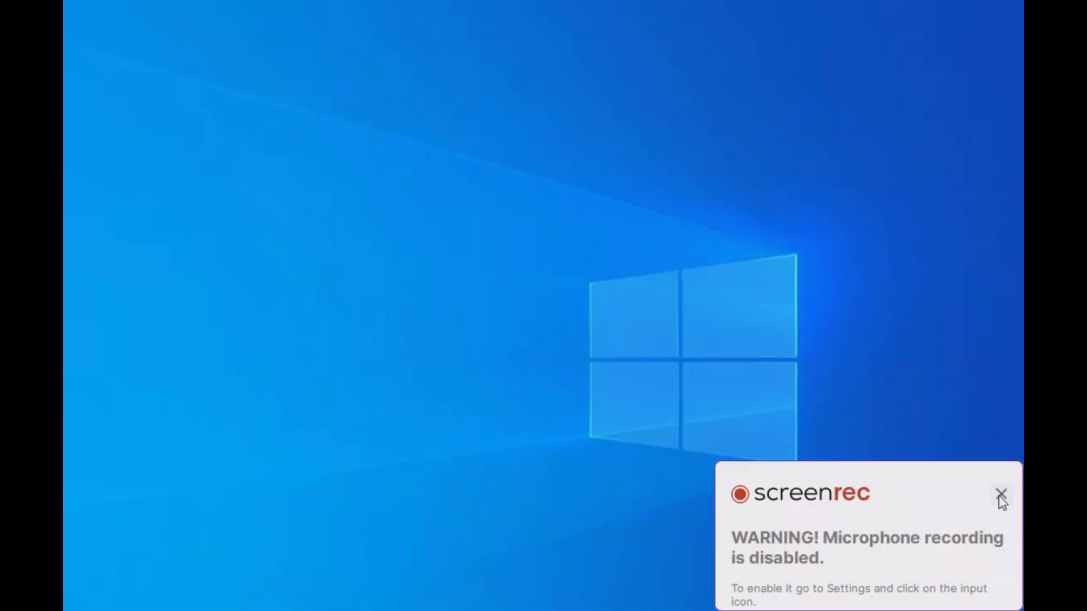
click(1001, 496)
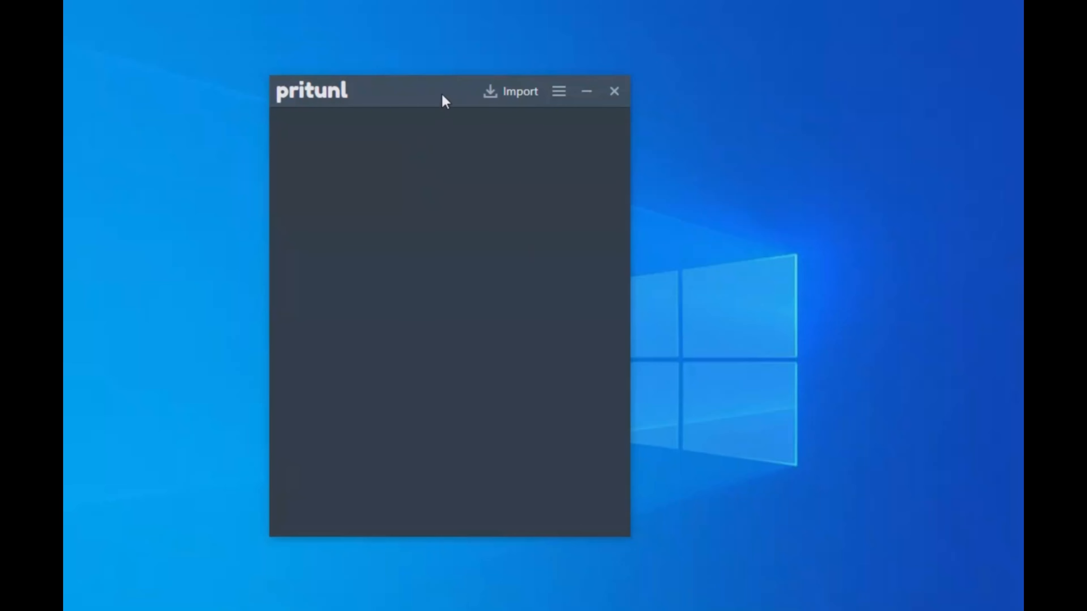
Import OPNSense_VPN_Instance_vpnuser.ovpn into Pritunl from disk
click(531, 97)
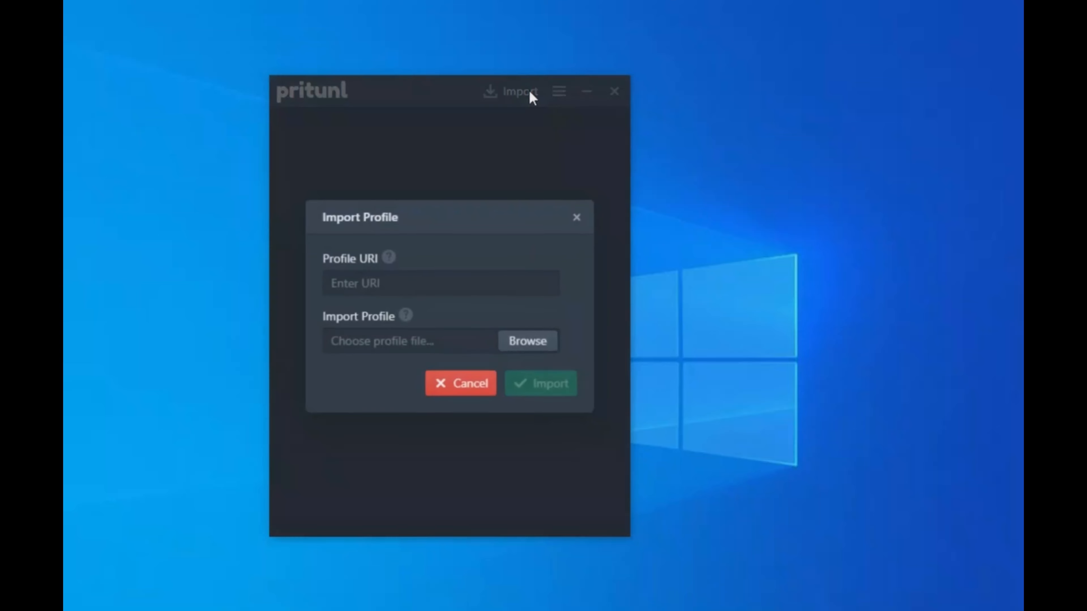
click(535, 340)
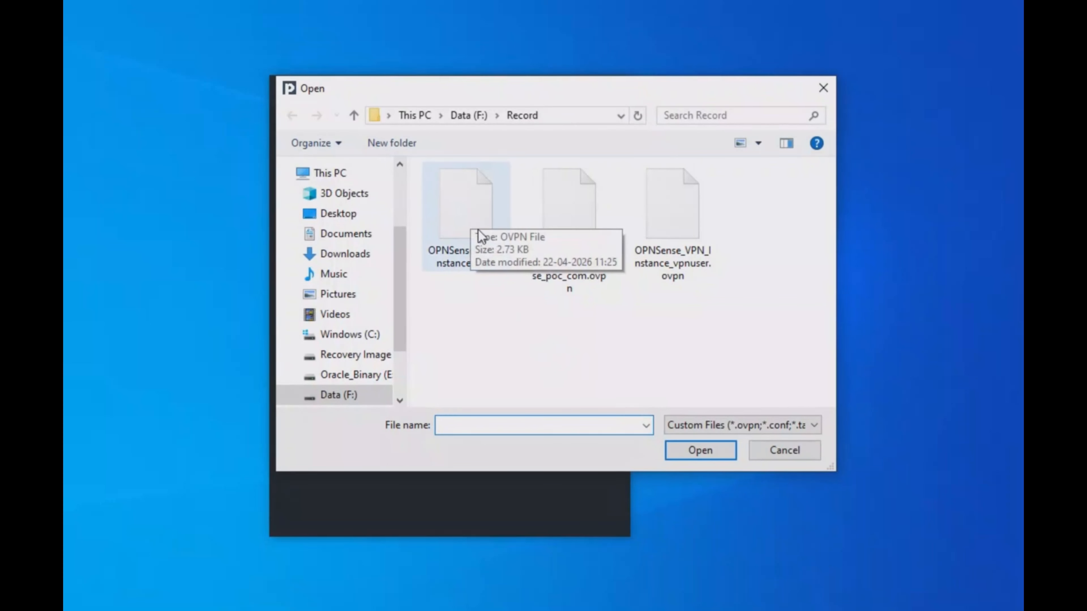
click(669, 210)
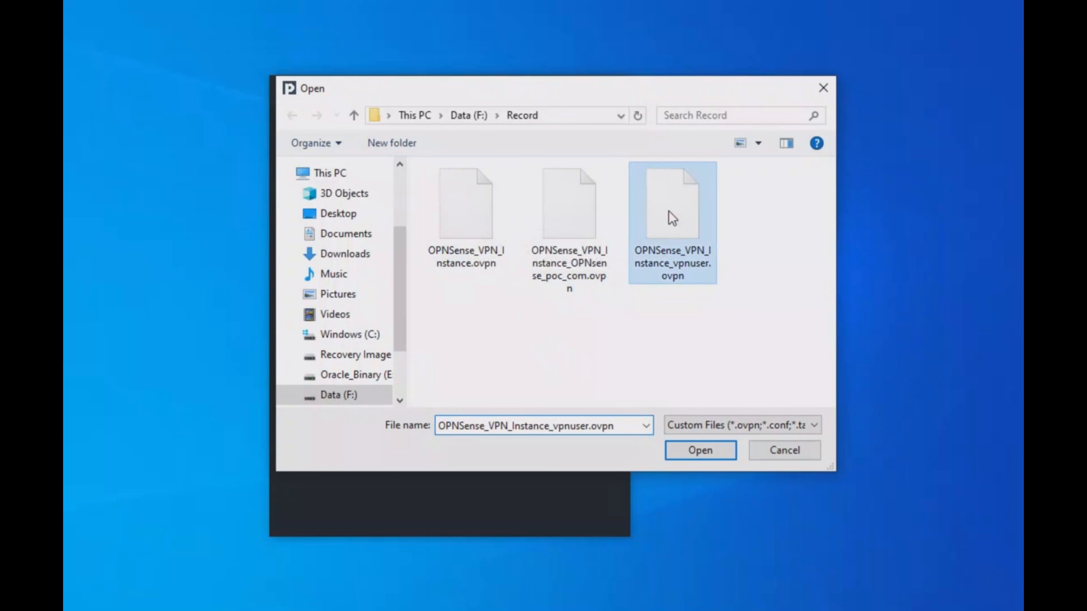
click(714, 454)
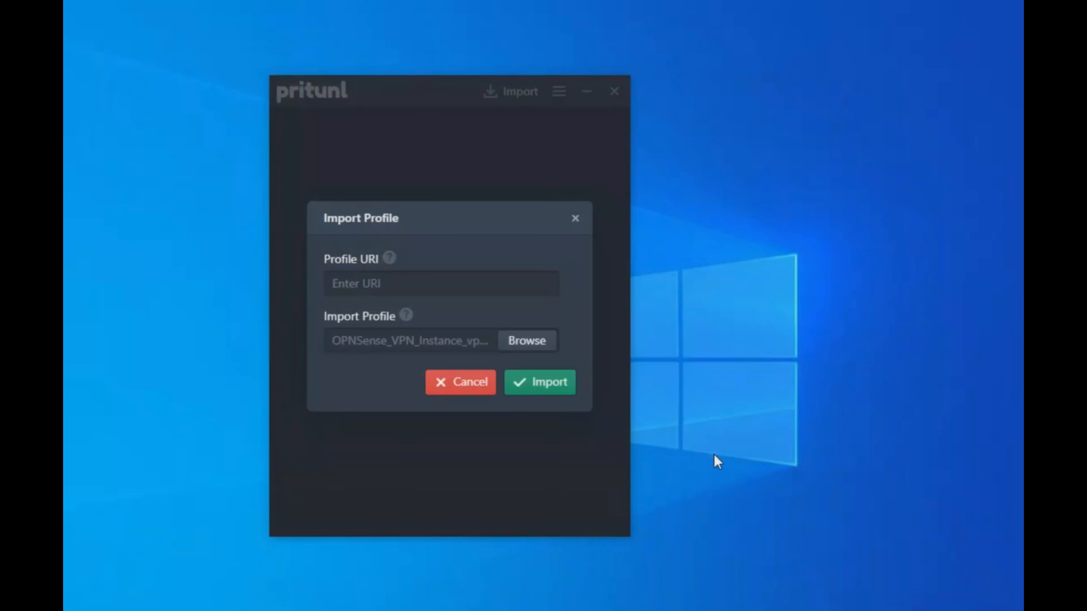
click(549, 396)
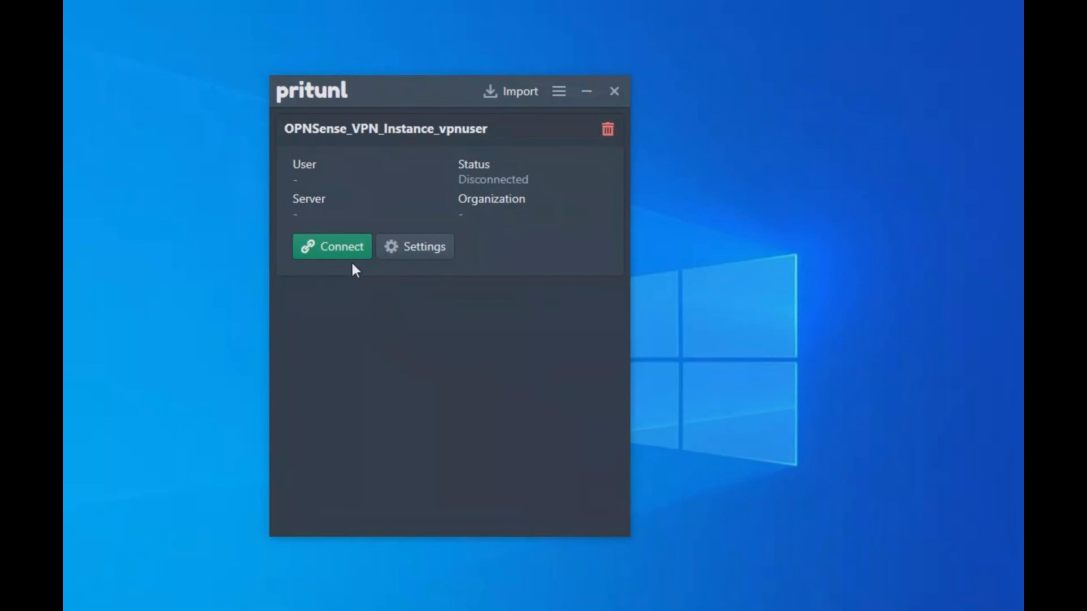
Connect the profile using username vpnuser and the account password
click(349, 252)
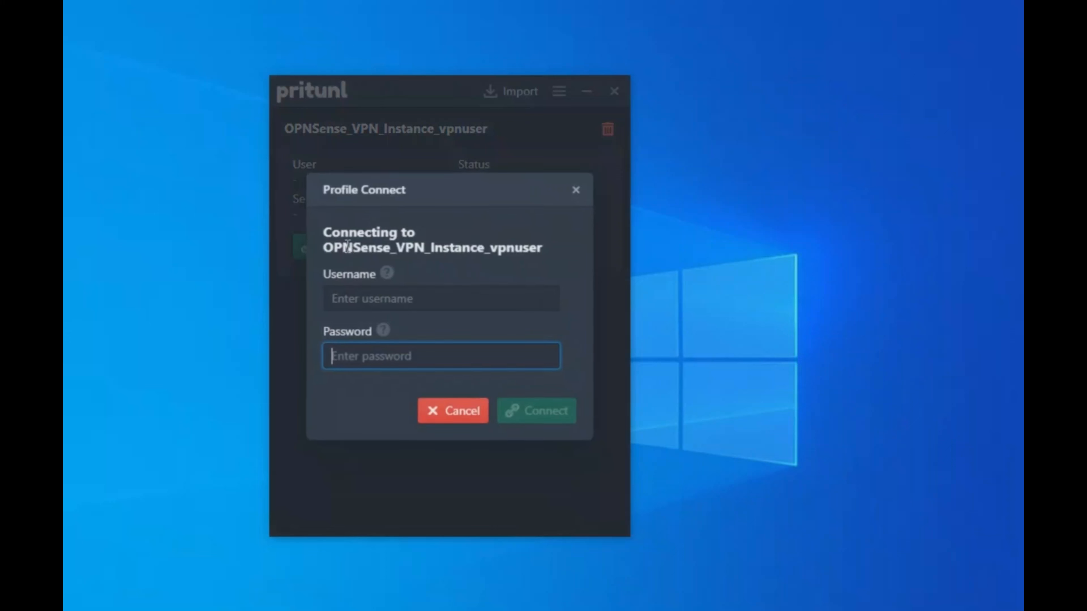
click(359, 300)
text(vpn)
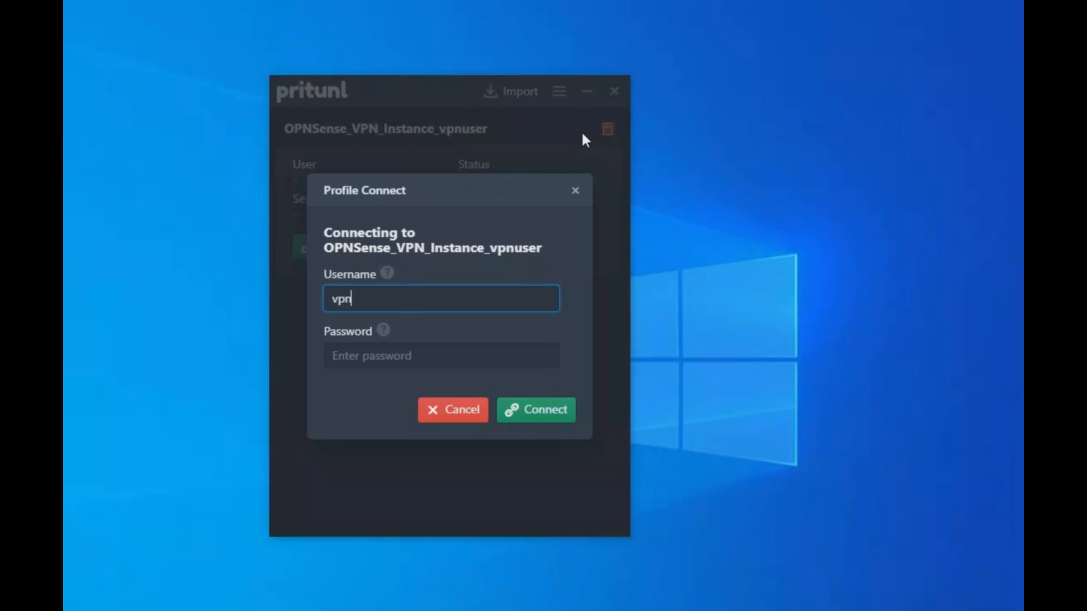
text(user)
key(Tab)
text(pas)
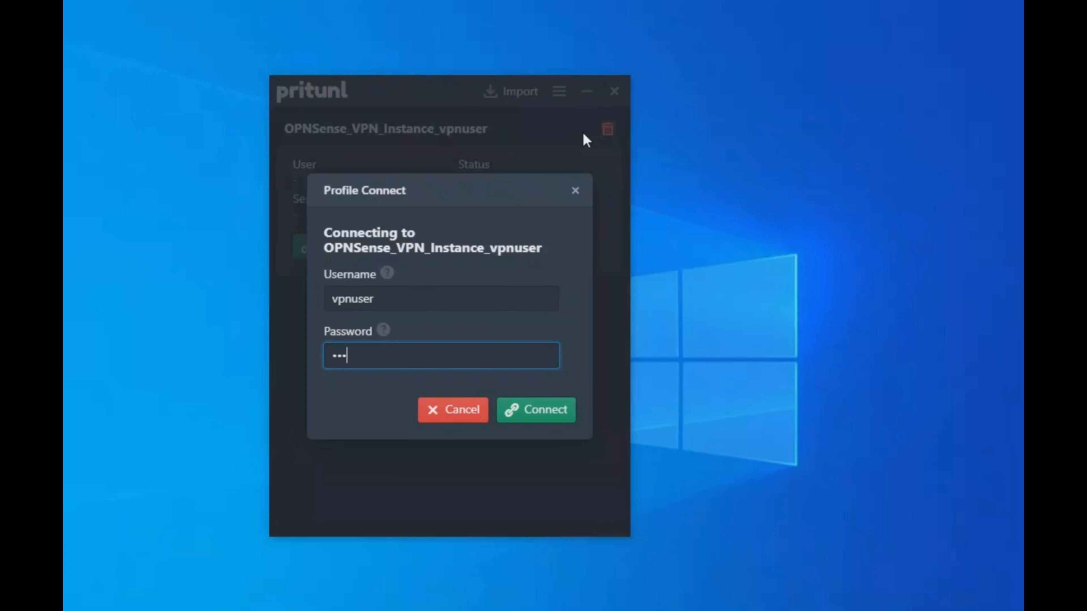
text(sword)
click(554, 408)
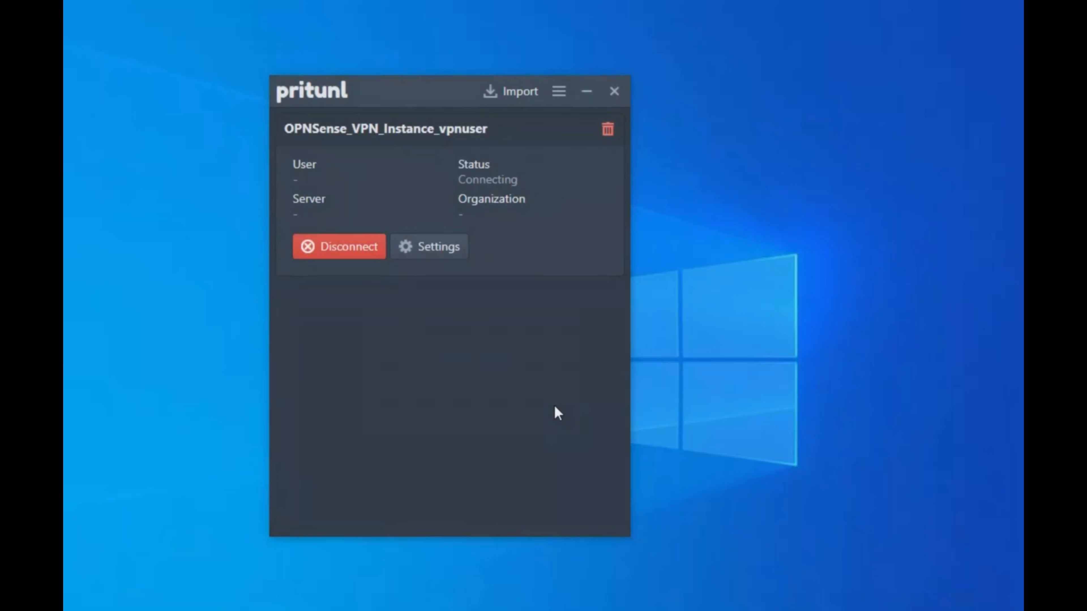